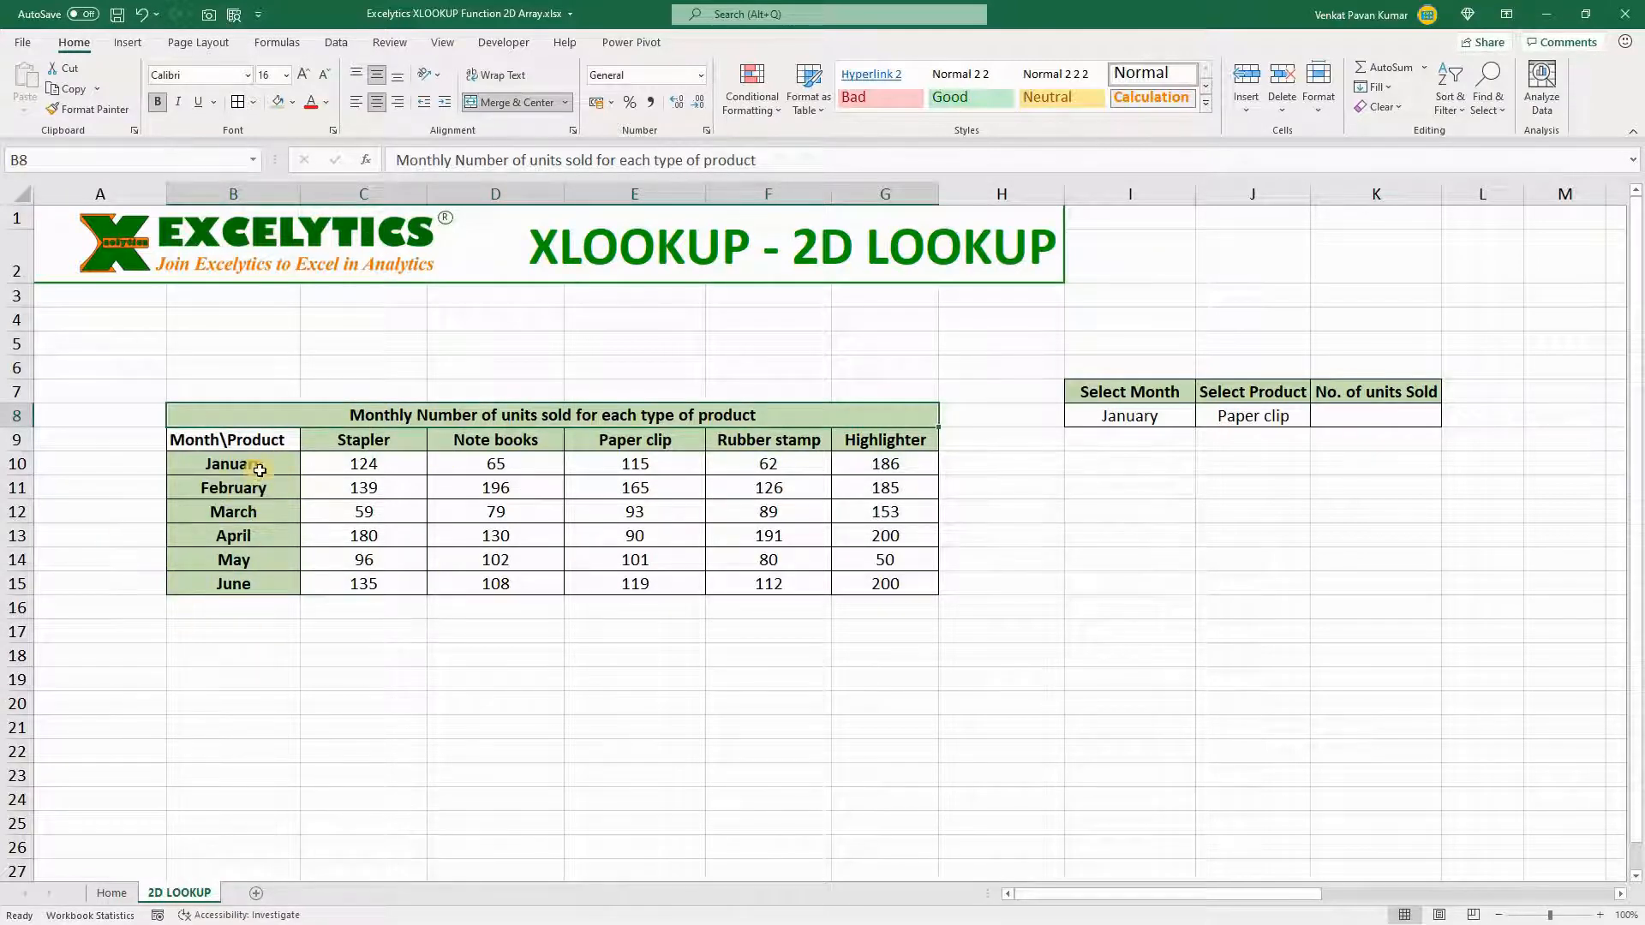
Step: Examine the monthly sales table's month labels in B10:B15 and its product headers in C9:G9
left_click_drag(250, 466, 253, 582)
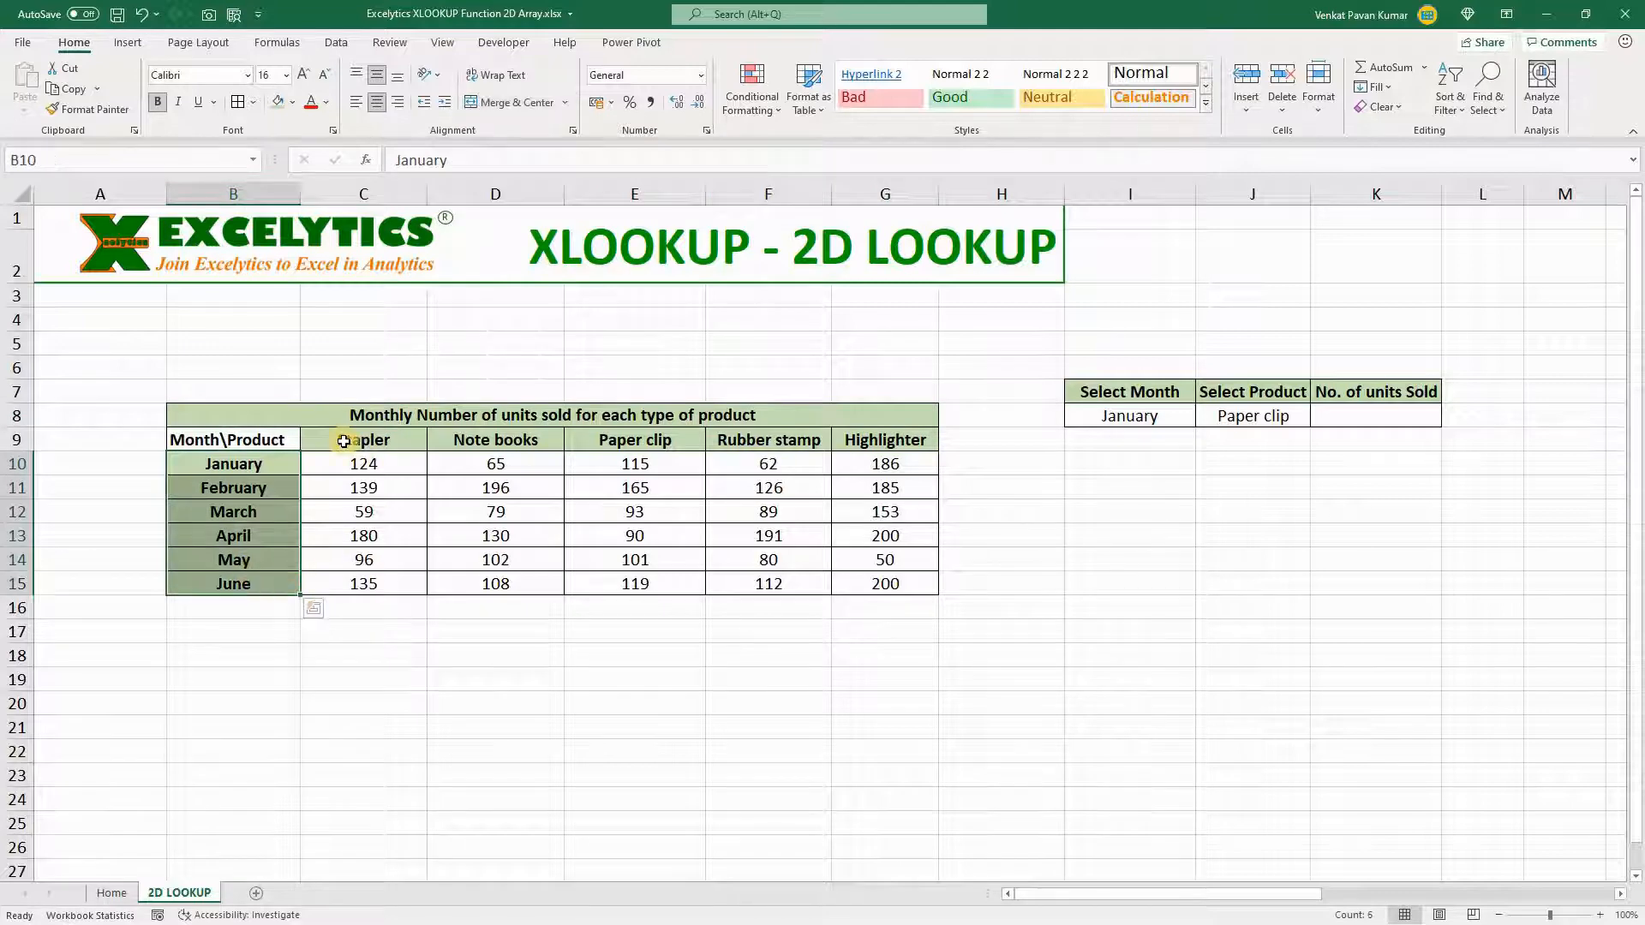
left_click_drag(350, 443, 891, 586)
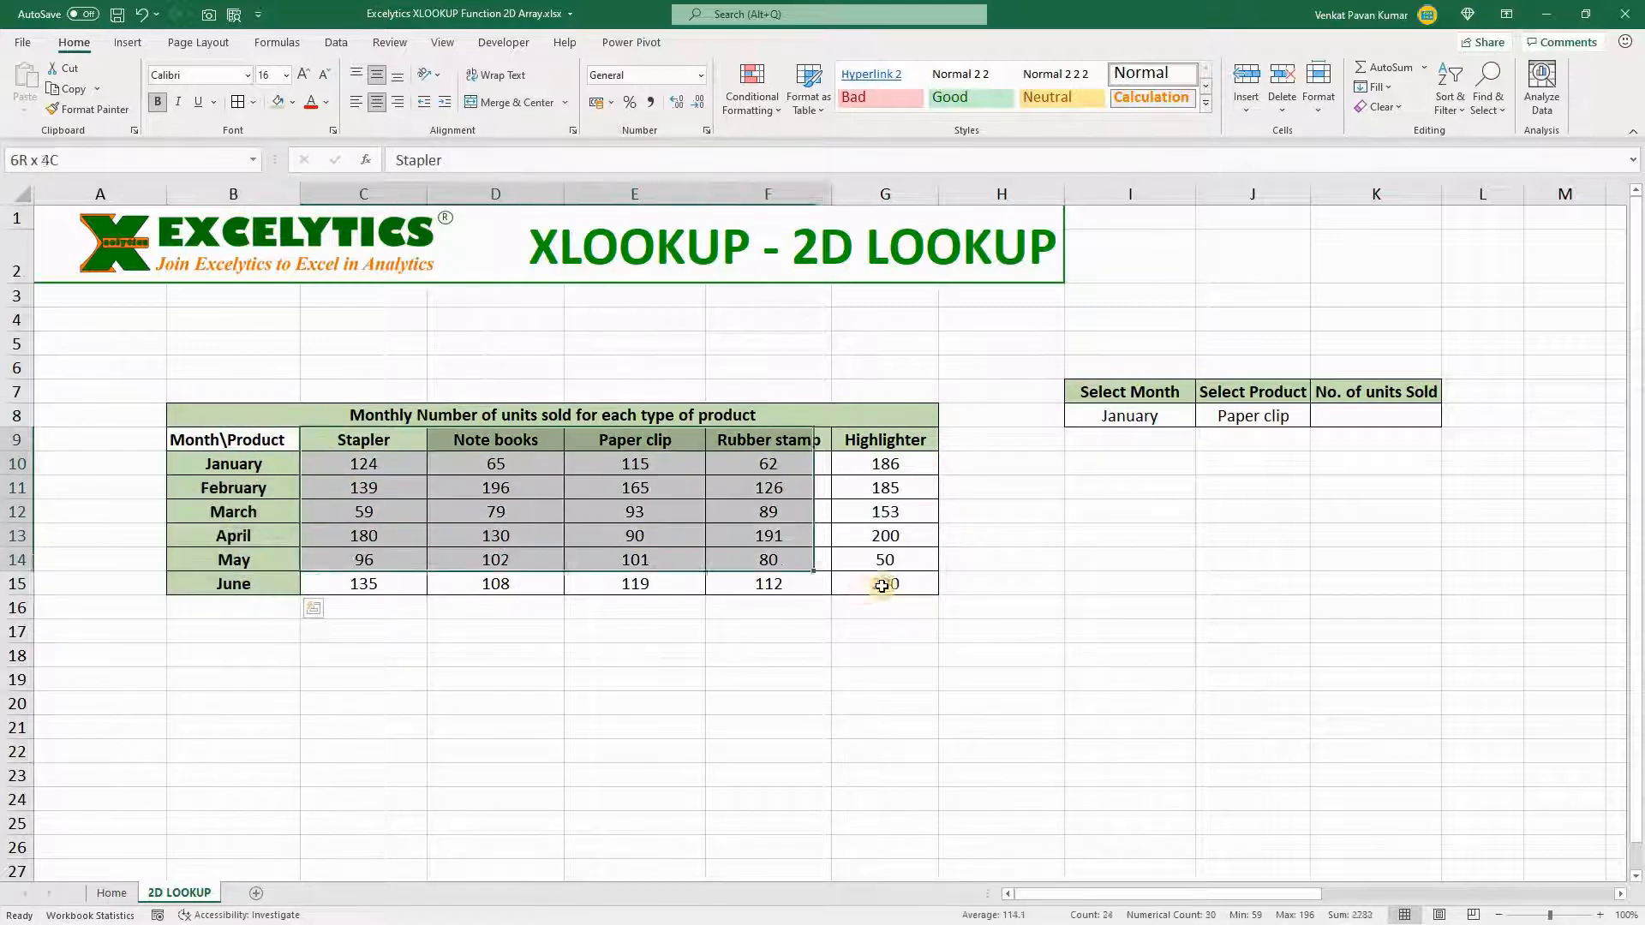
left_click(384, 443)
left_click(532, 439)
left_click(668, 439)
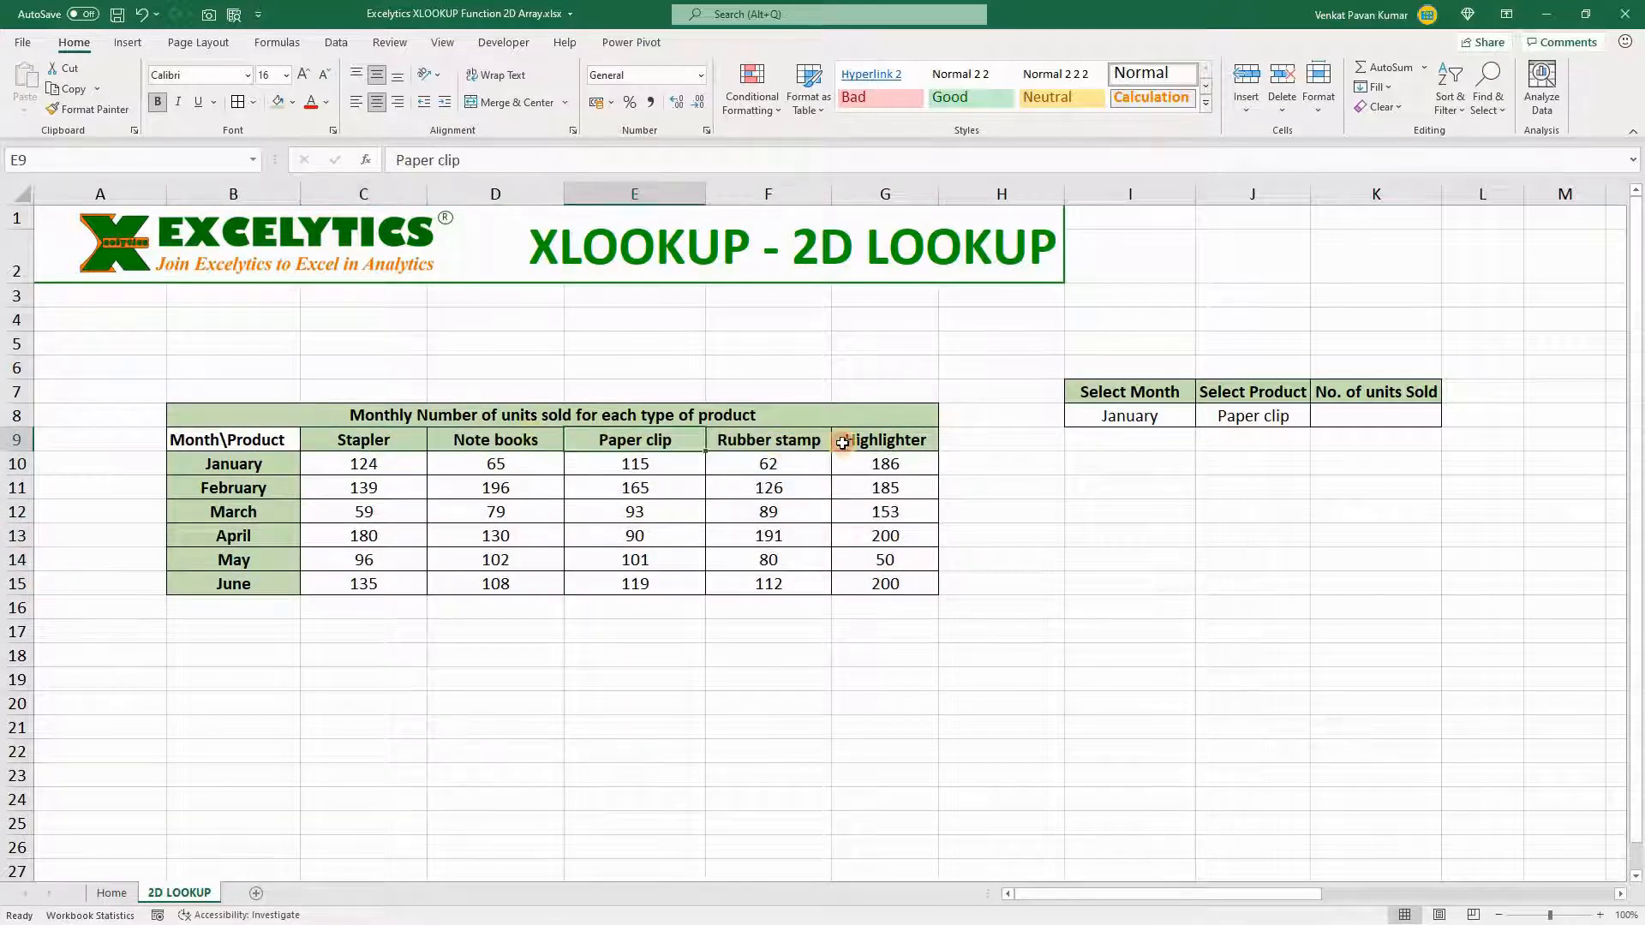
left_click(818, 439)
left_click(897, 435)
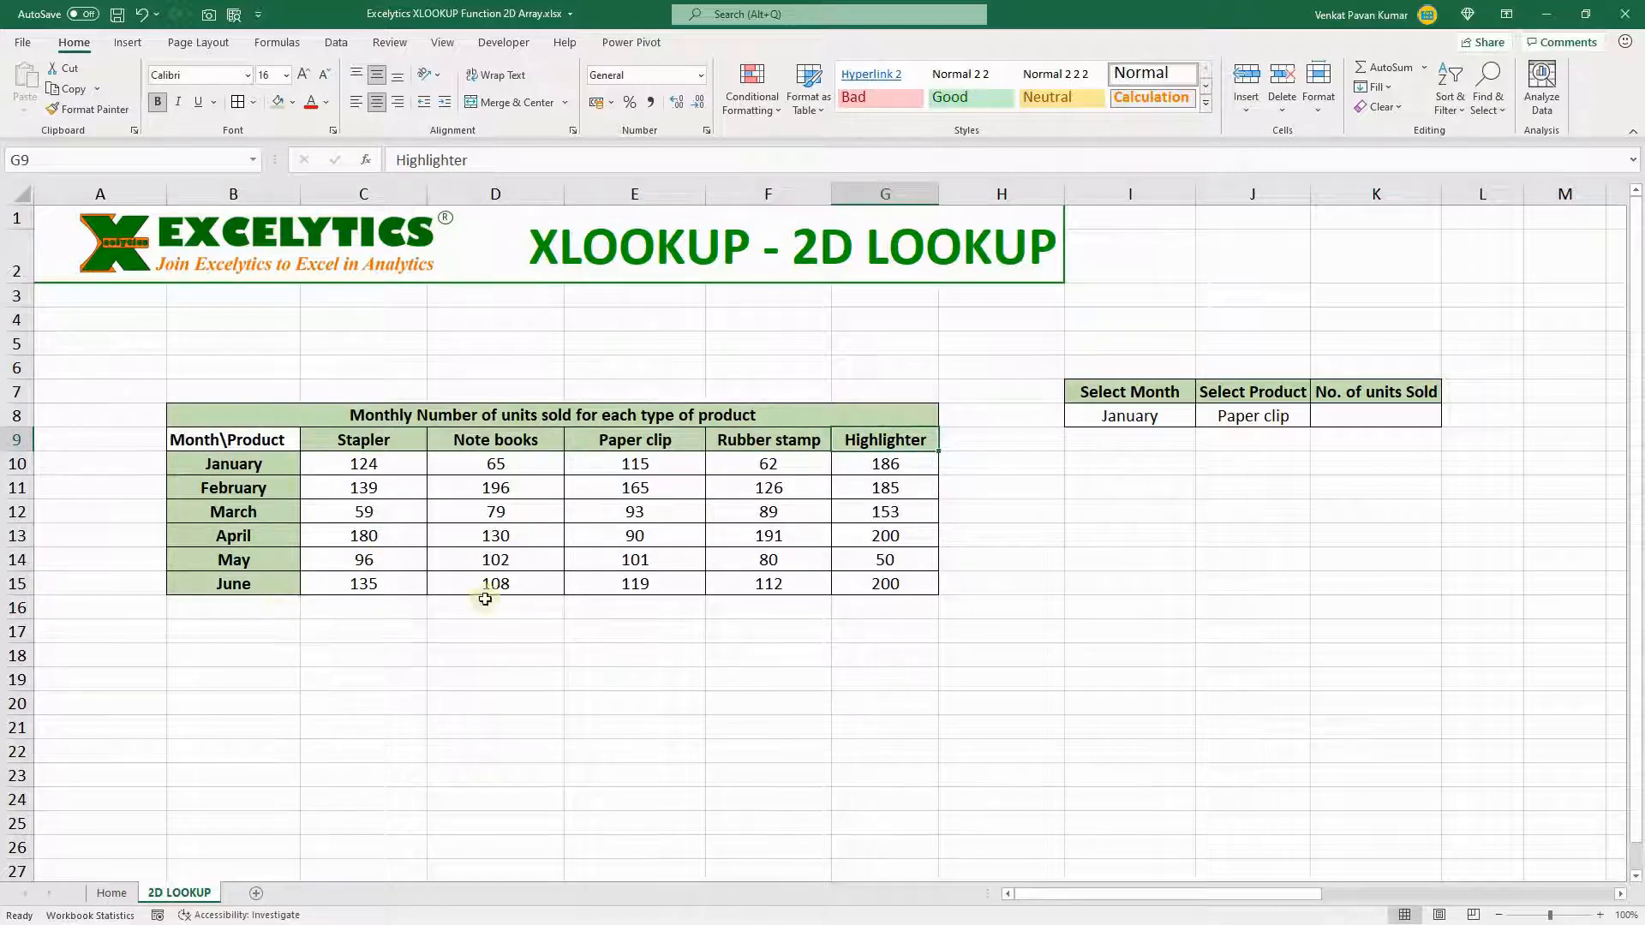
Step: Examine the month and product selectors in I8 and J8, the matching January Paper clip cell and the units-sold cell K8
left_click(1177, 405)
left_click(1402, 418, "shift")
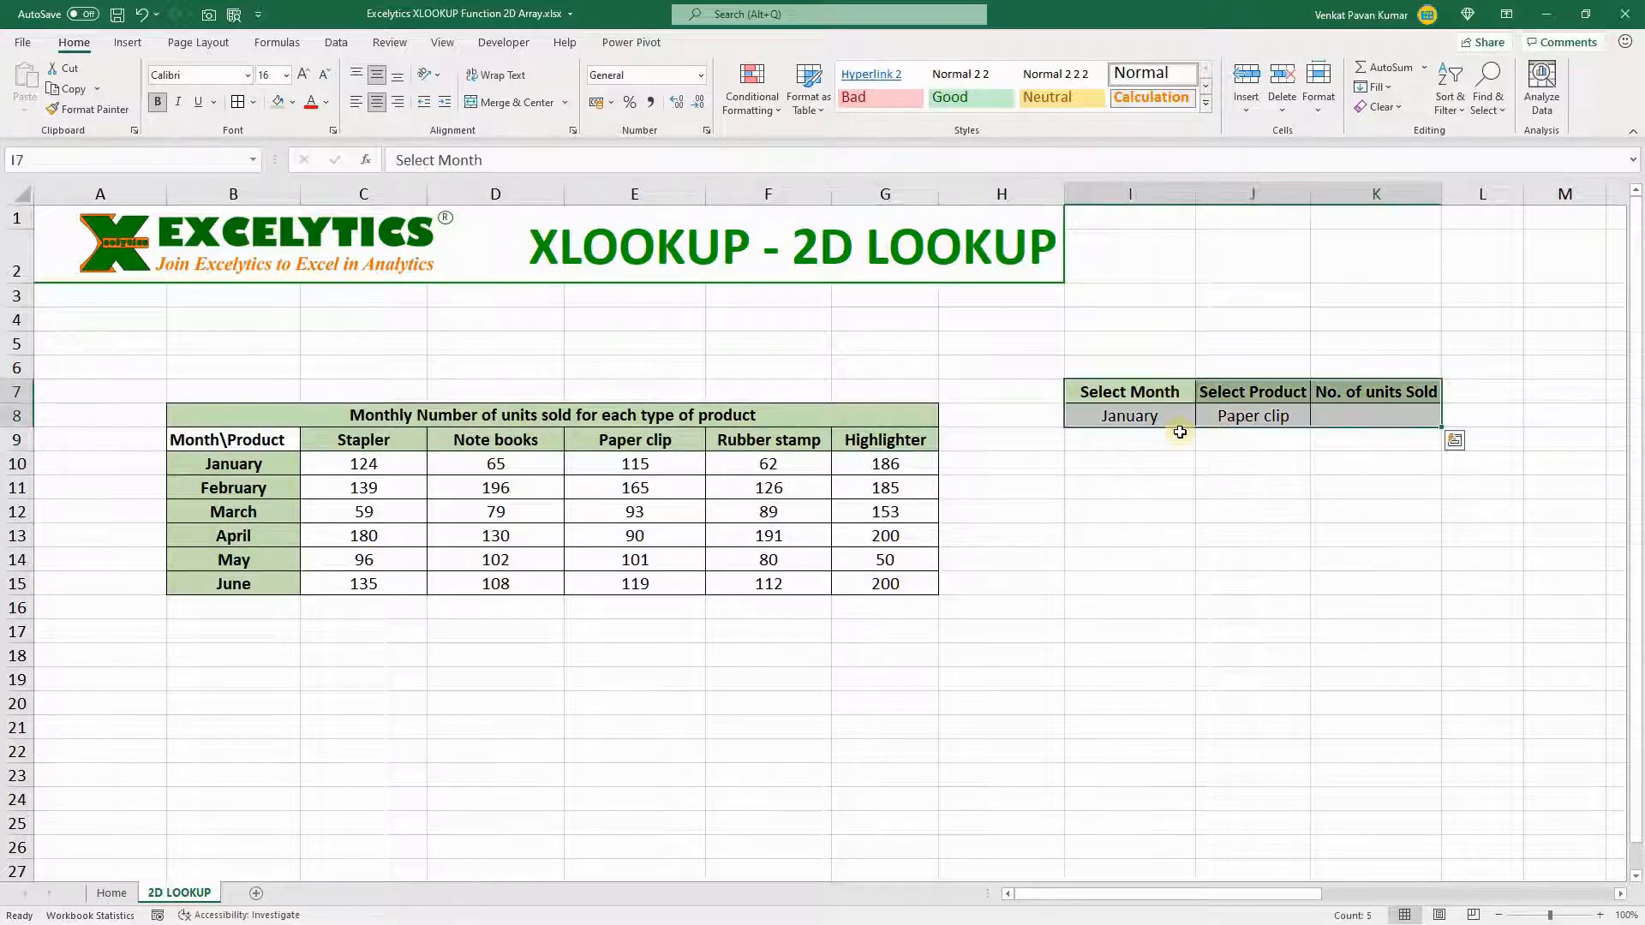
left_click(1142, 418)
left_click(1203, 419)
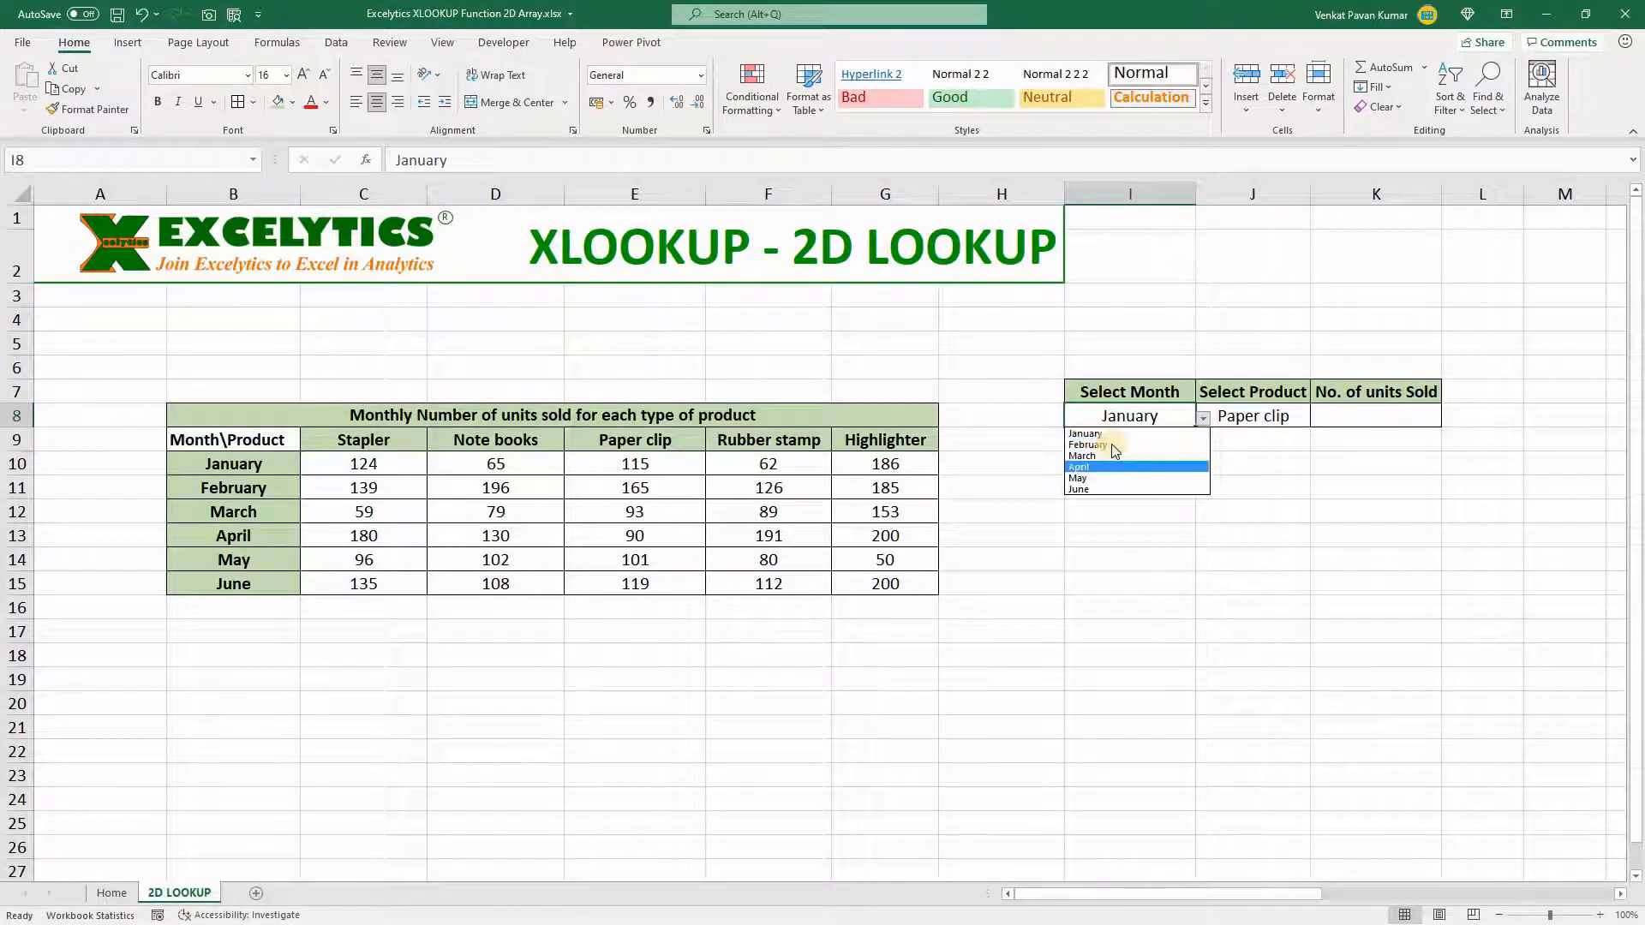
left_click(1250, 416)
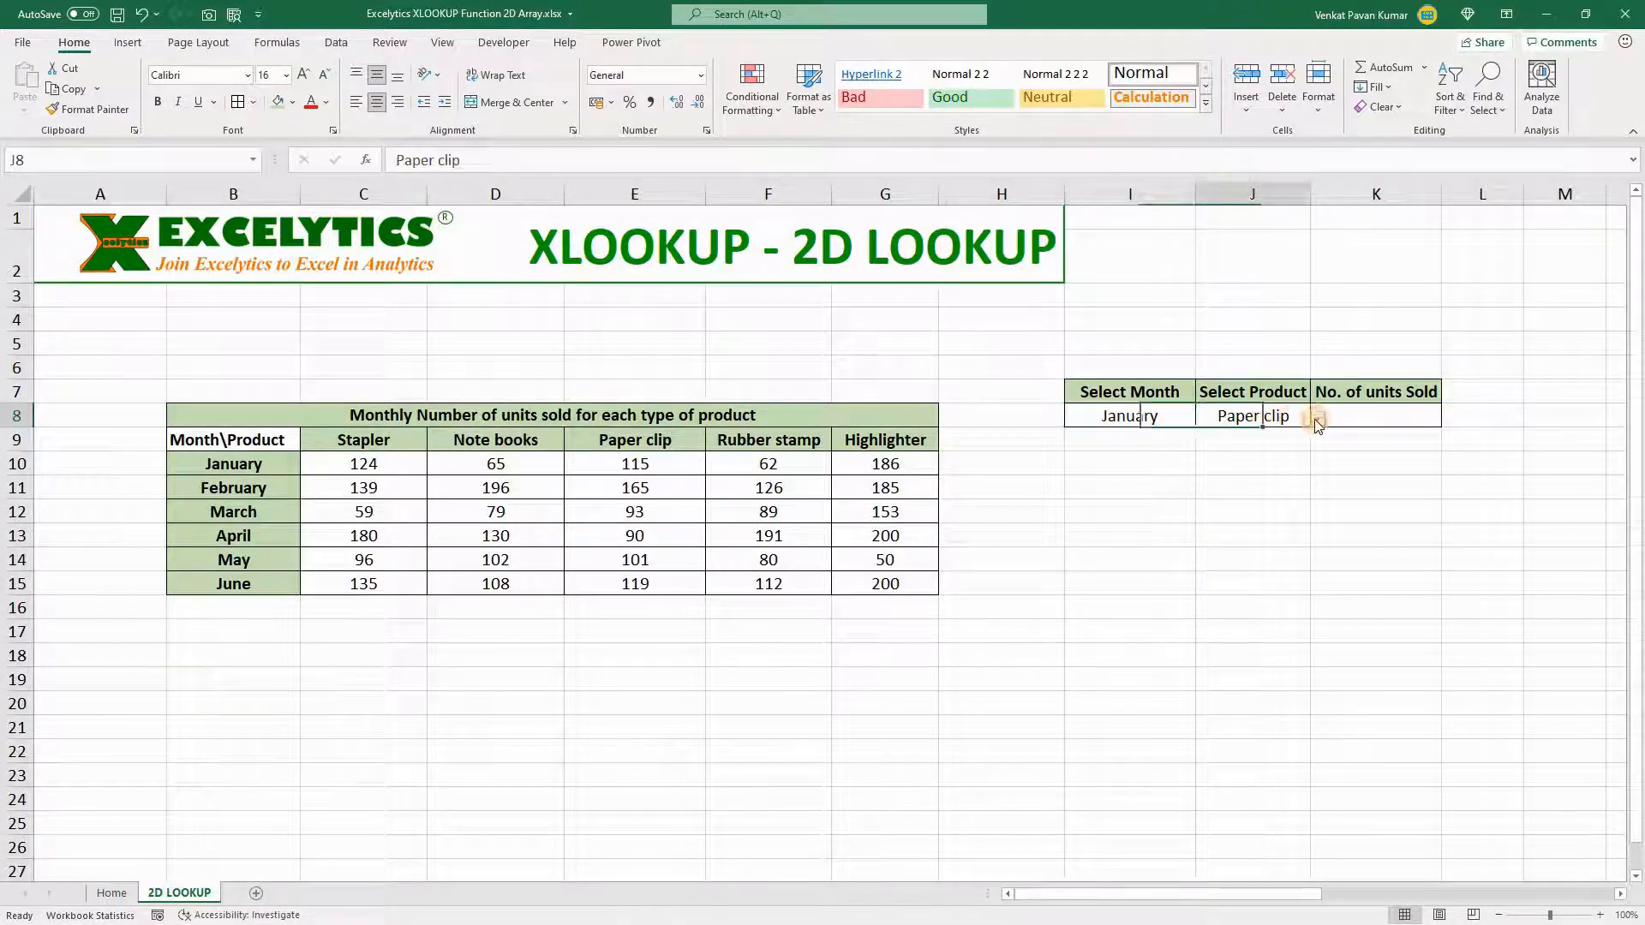
left_click(1311, 419)
left_click(1161, 417)
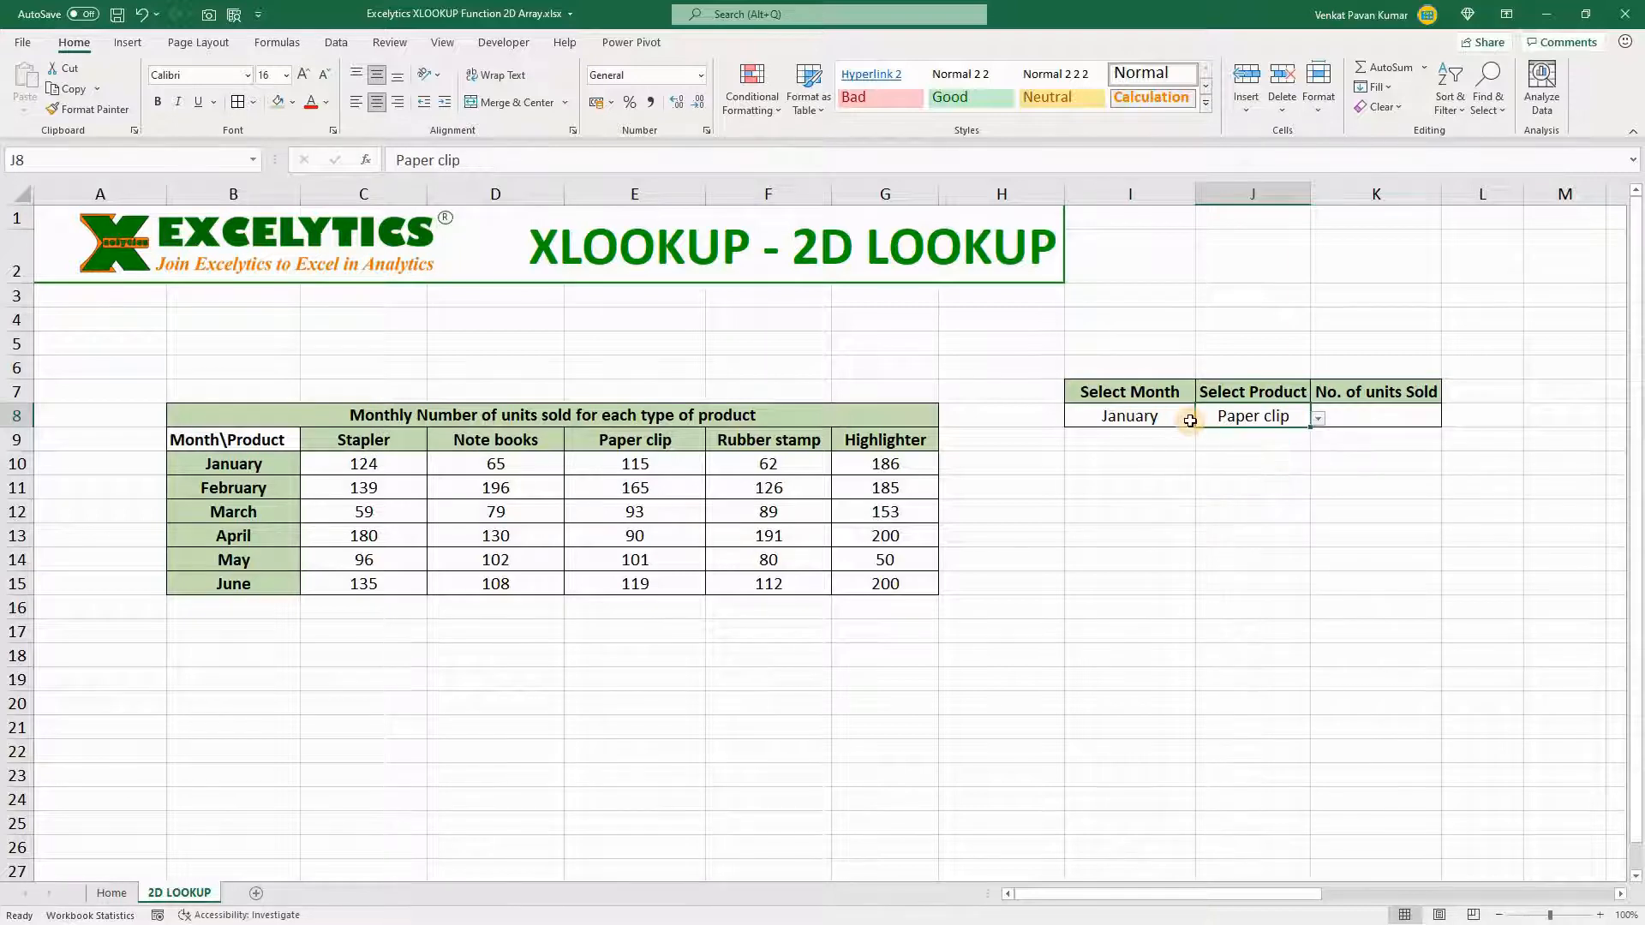
left_click(1248, 424)
left_click(627, 462)
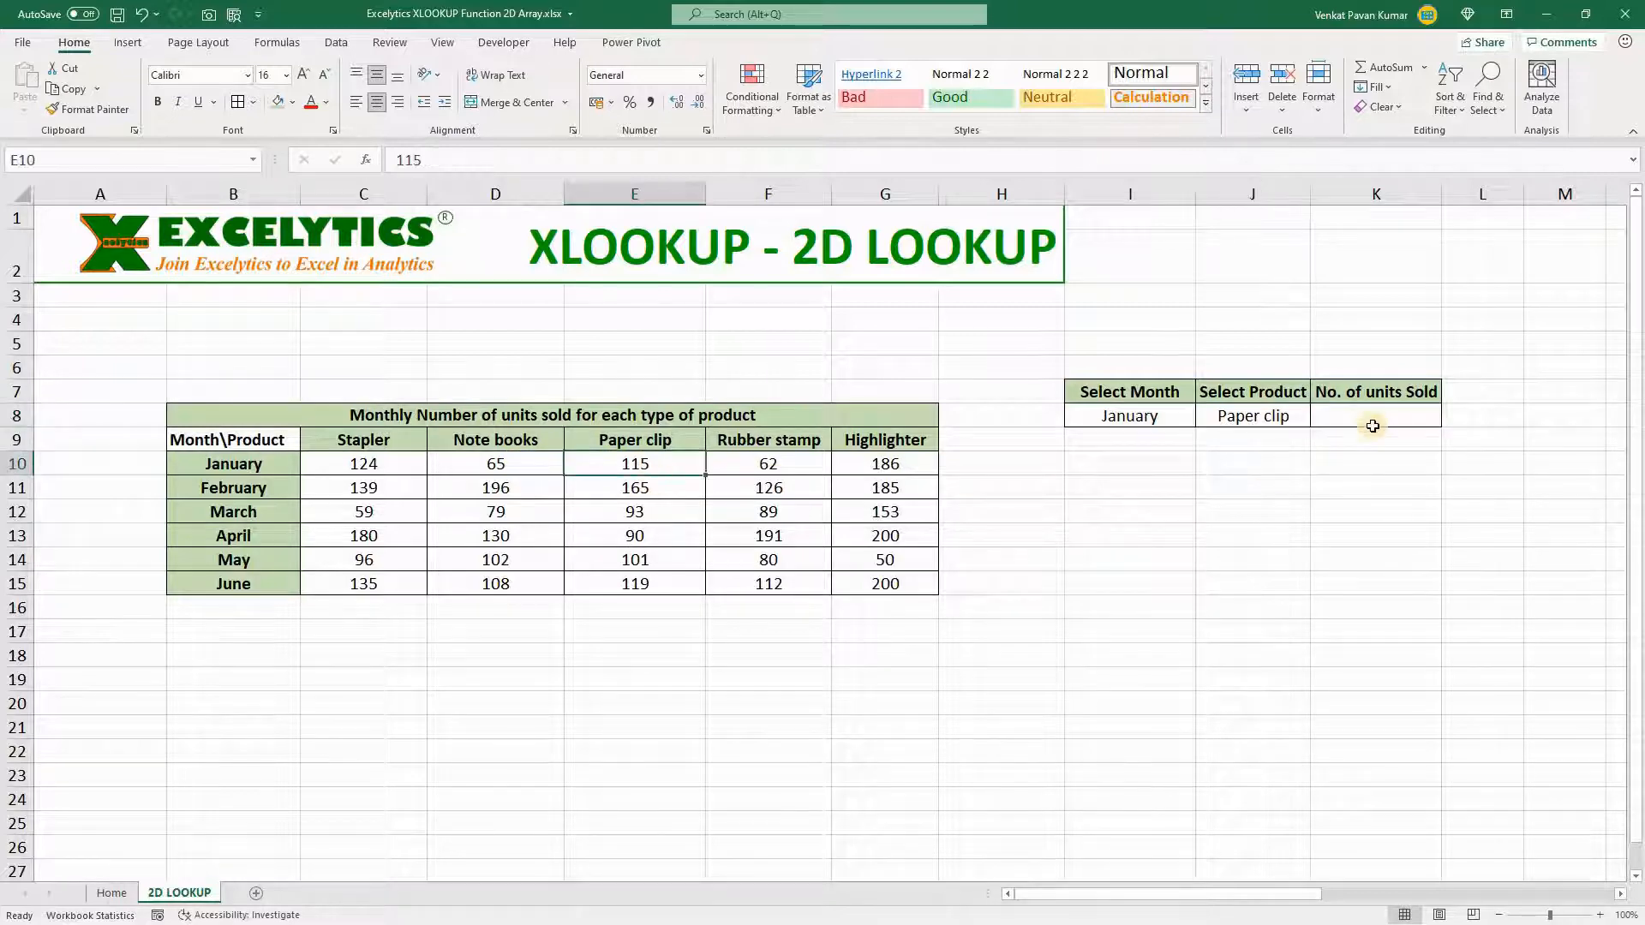
left_click(1366, 424)
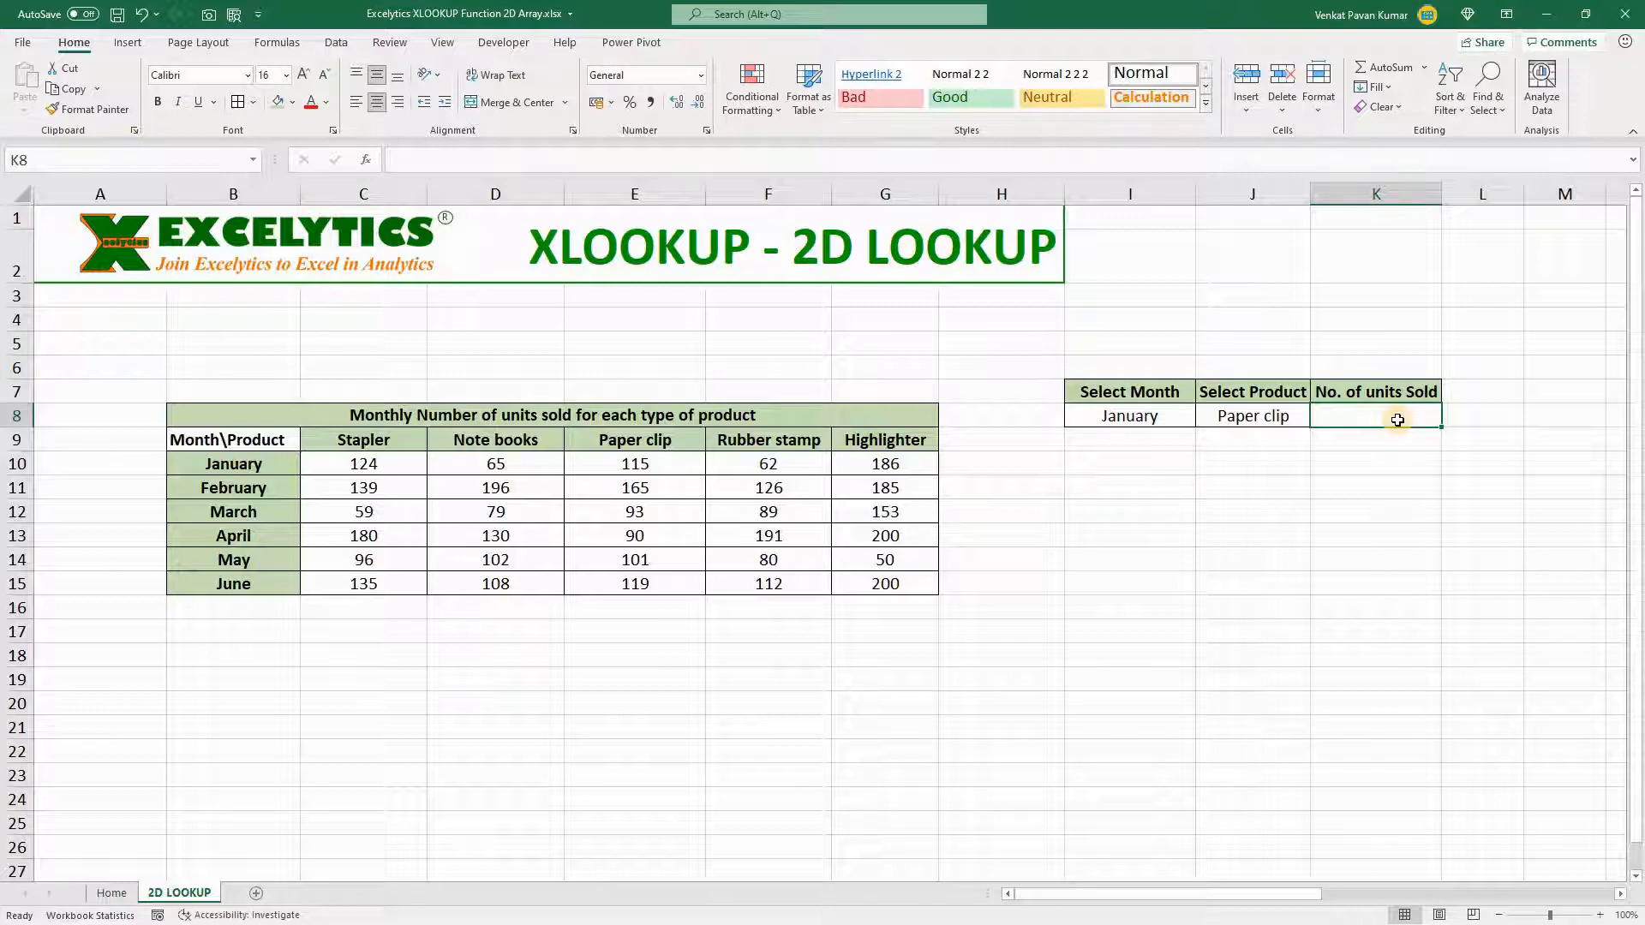
Step: In J11, enter =XLOOKUP(I8,$B$10:$B$15,$E$10:$E$15) to look up the selected month's Paper clip units
left_click(1242, 490)
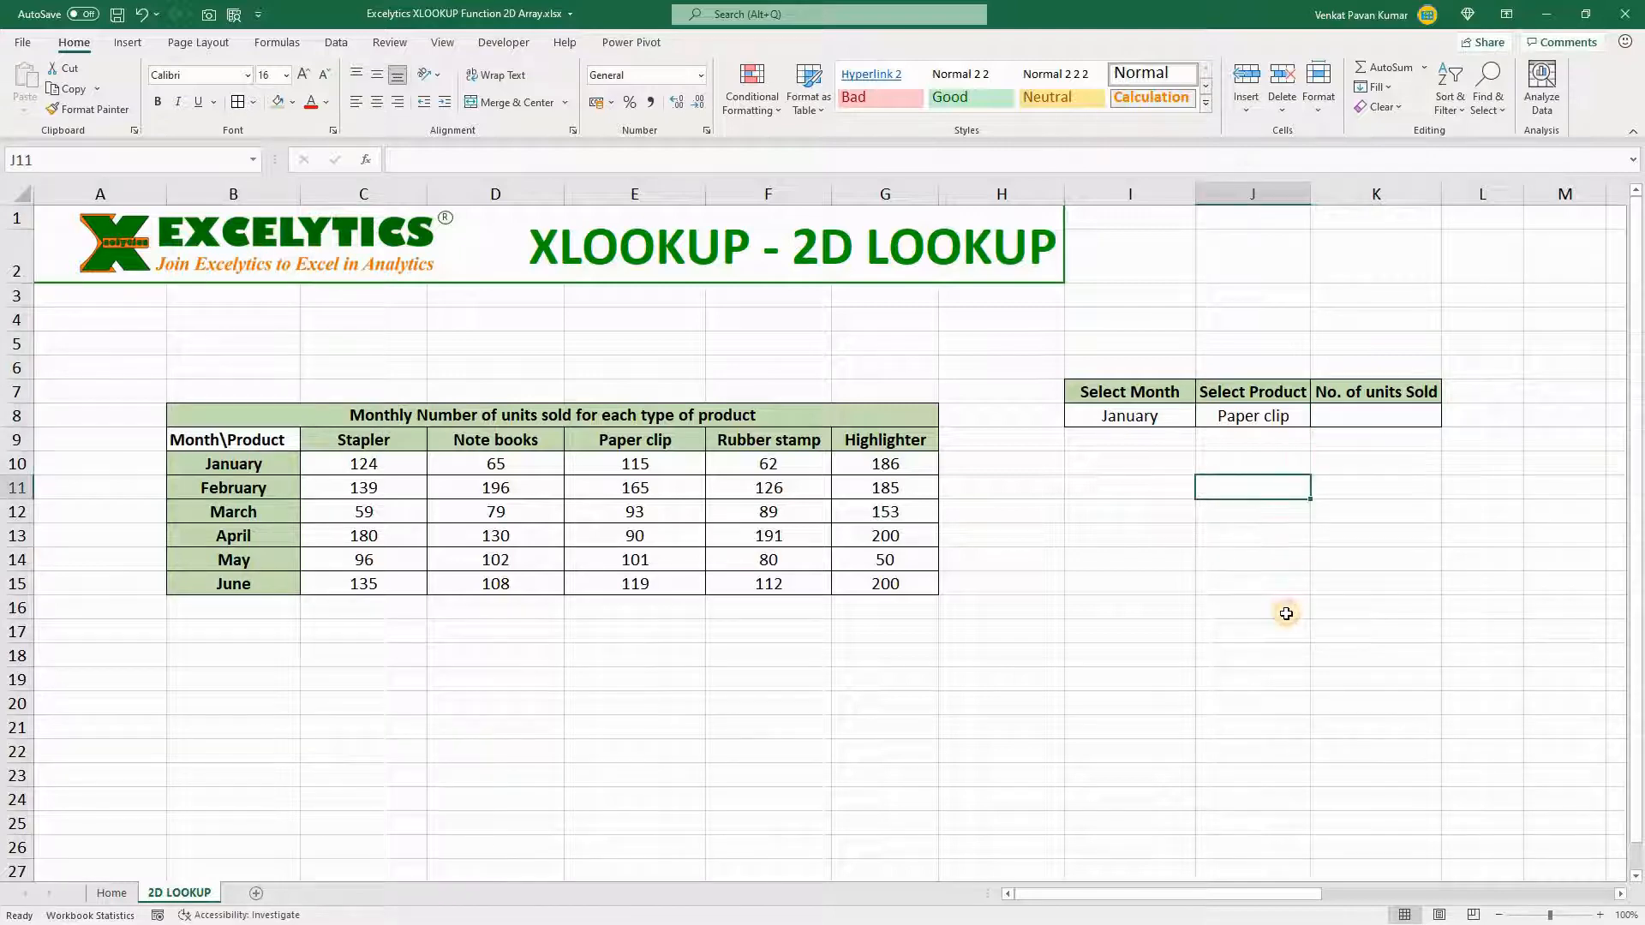
type("=")
key("Escape")
type("=xl")
key("Tab")
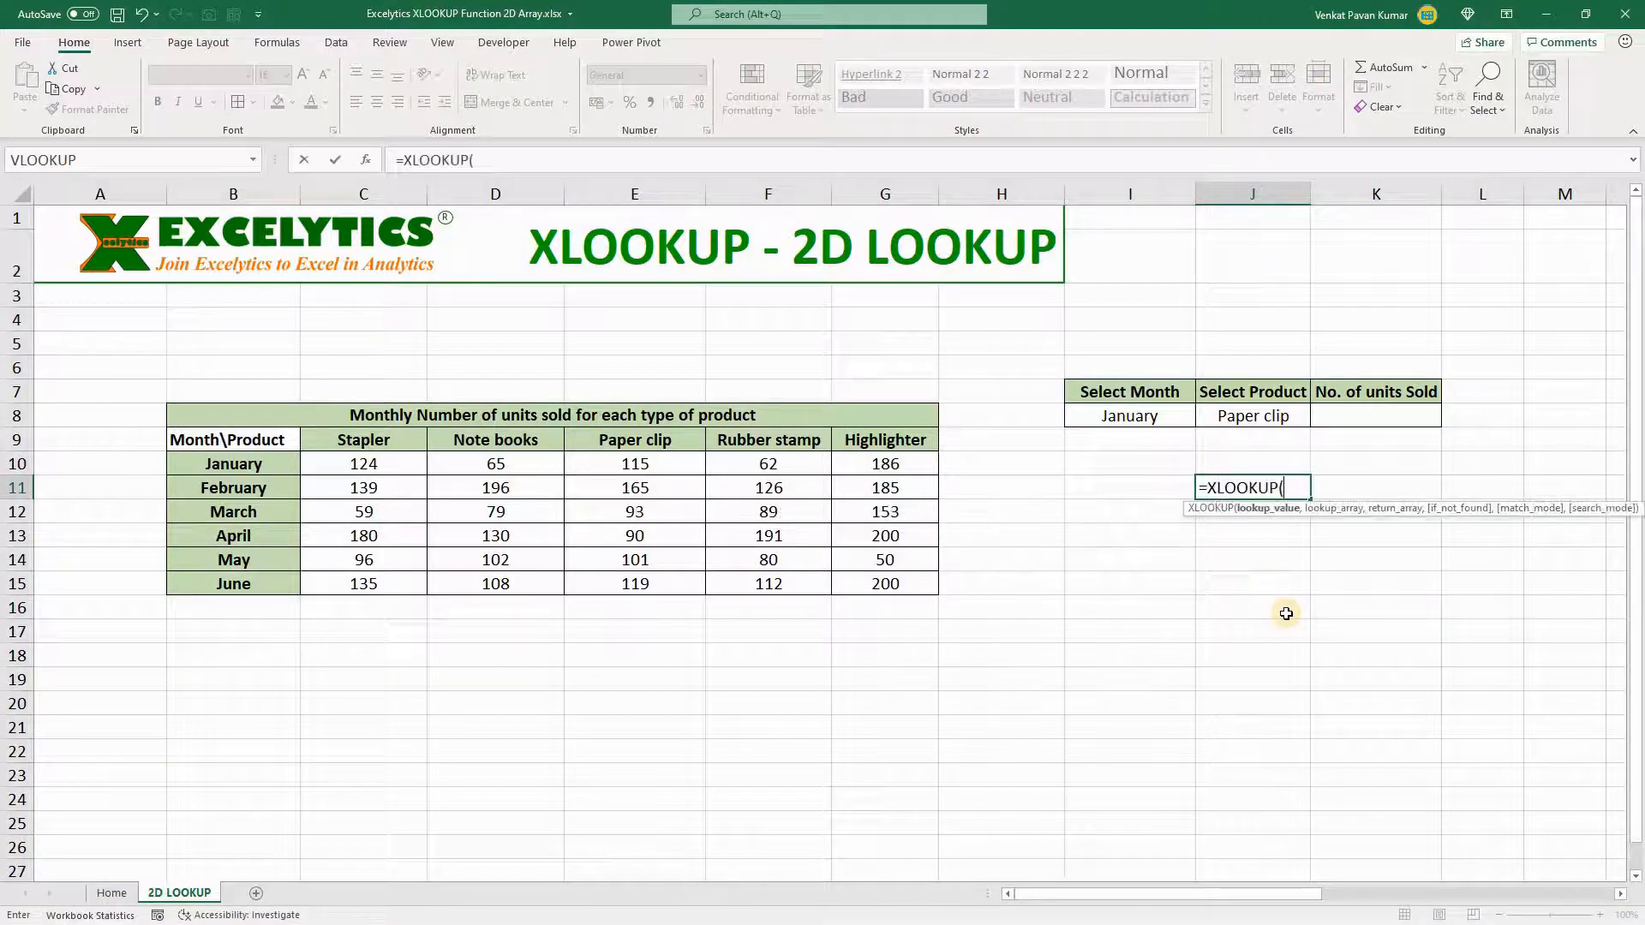
left_click(1127, 419)
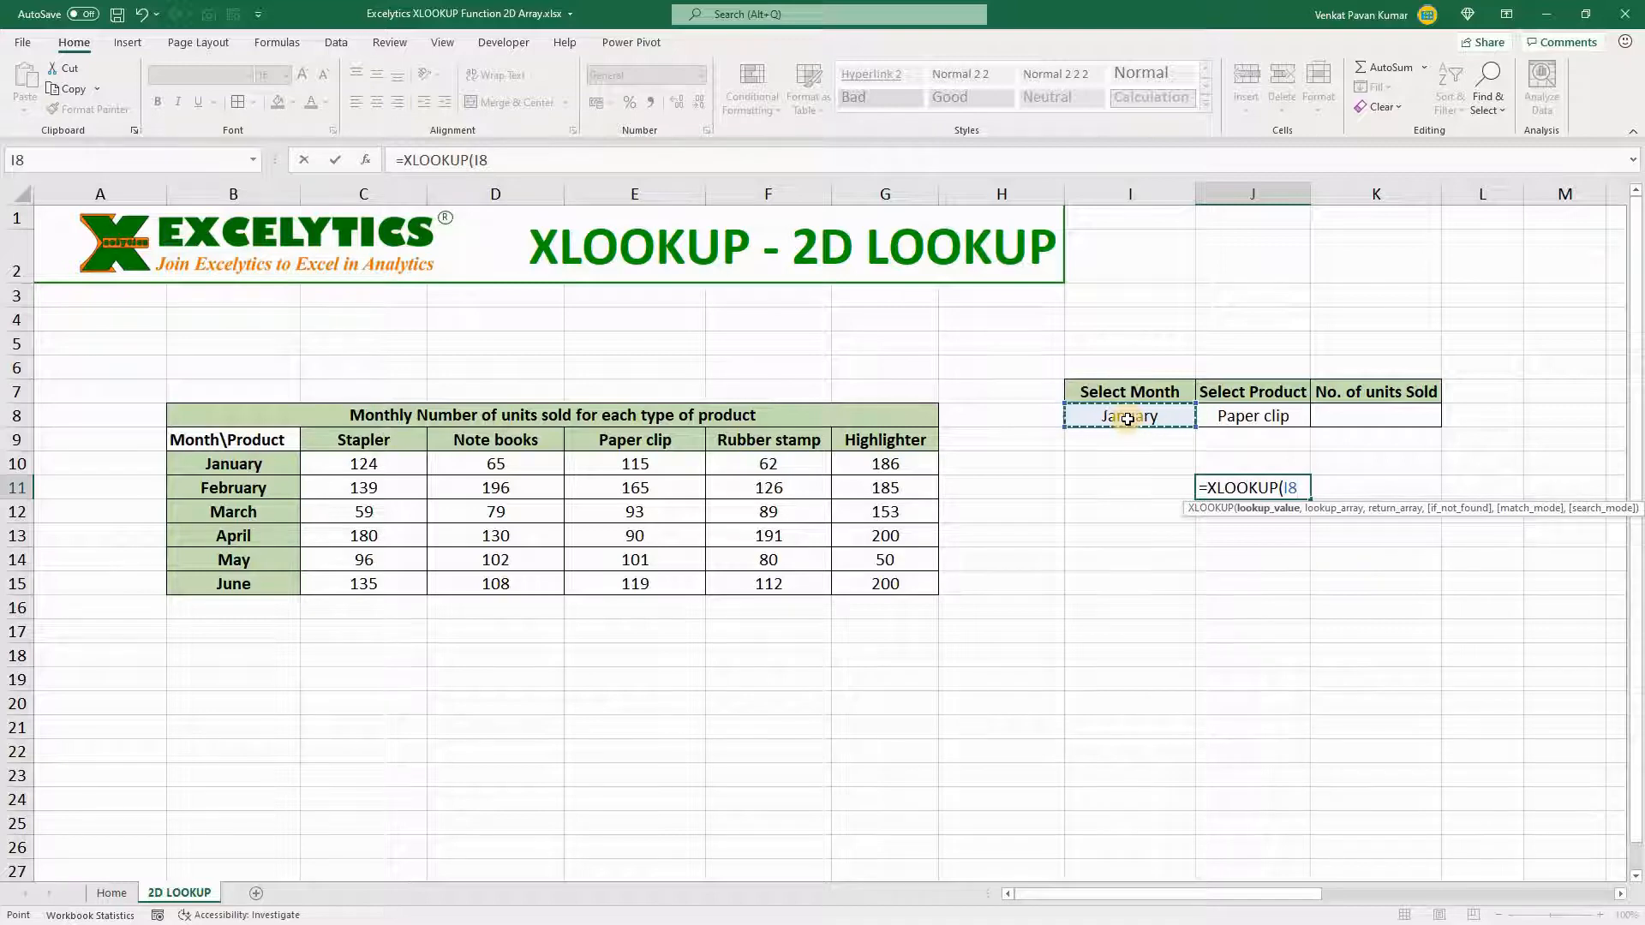
type(",")
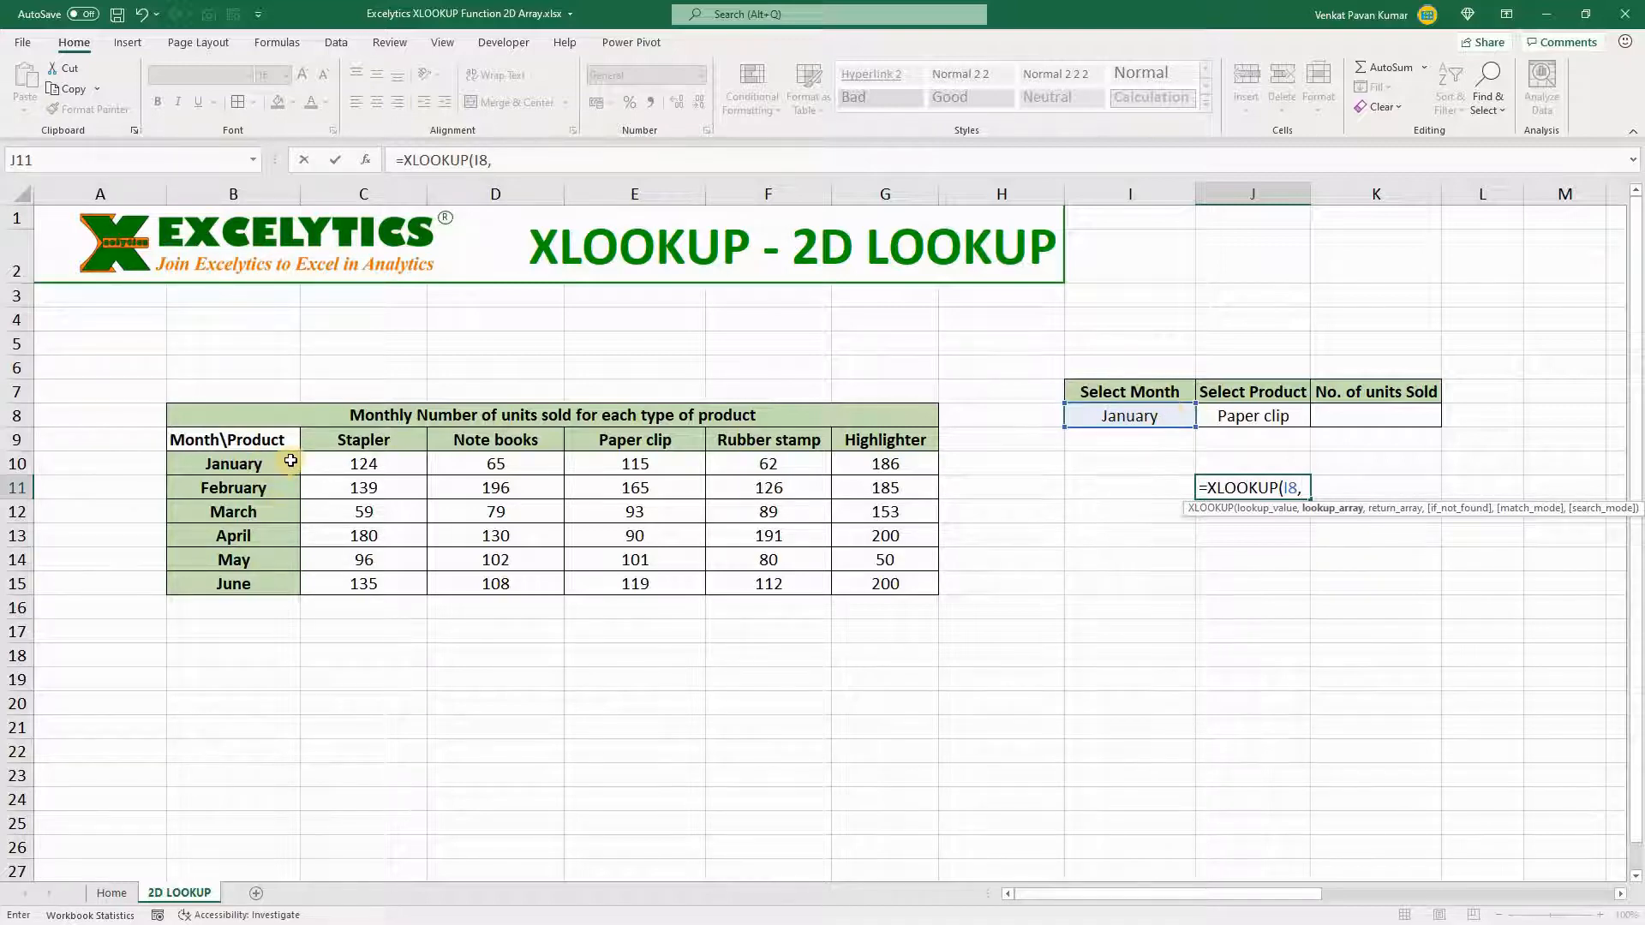
left_click_drag(290, 461, 286, 574)
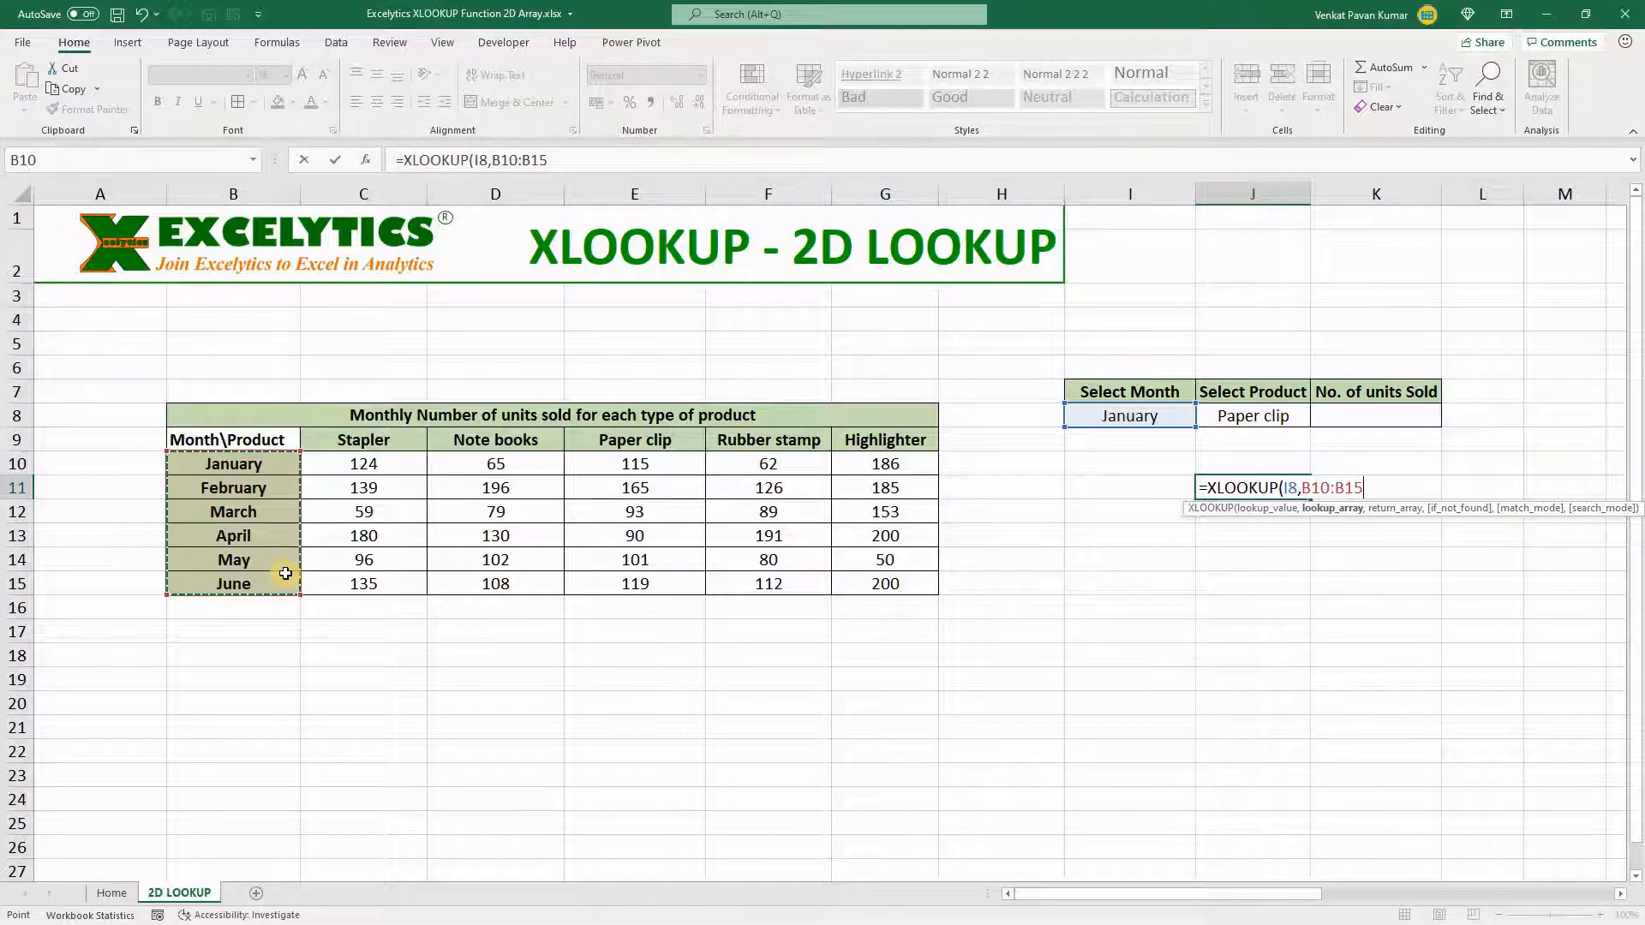
key("F4")
type(",")
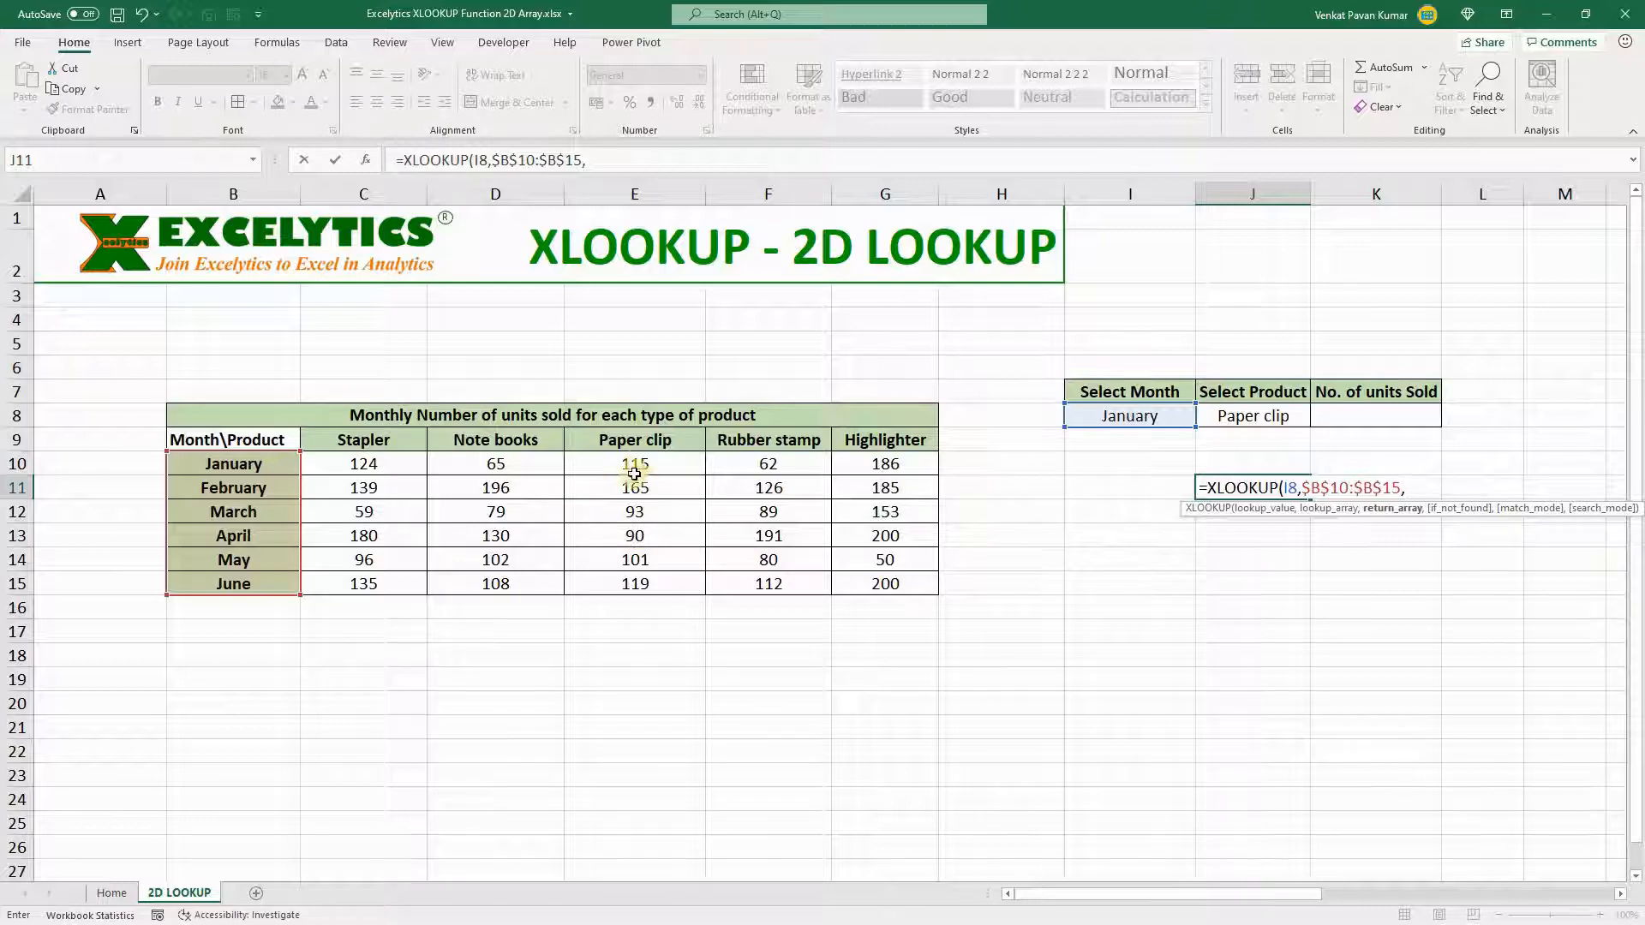
left_click_drag(652, 462, 661, 576)
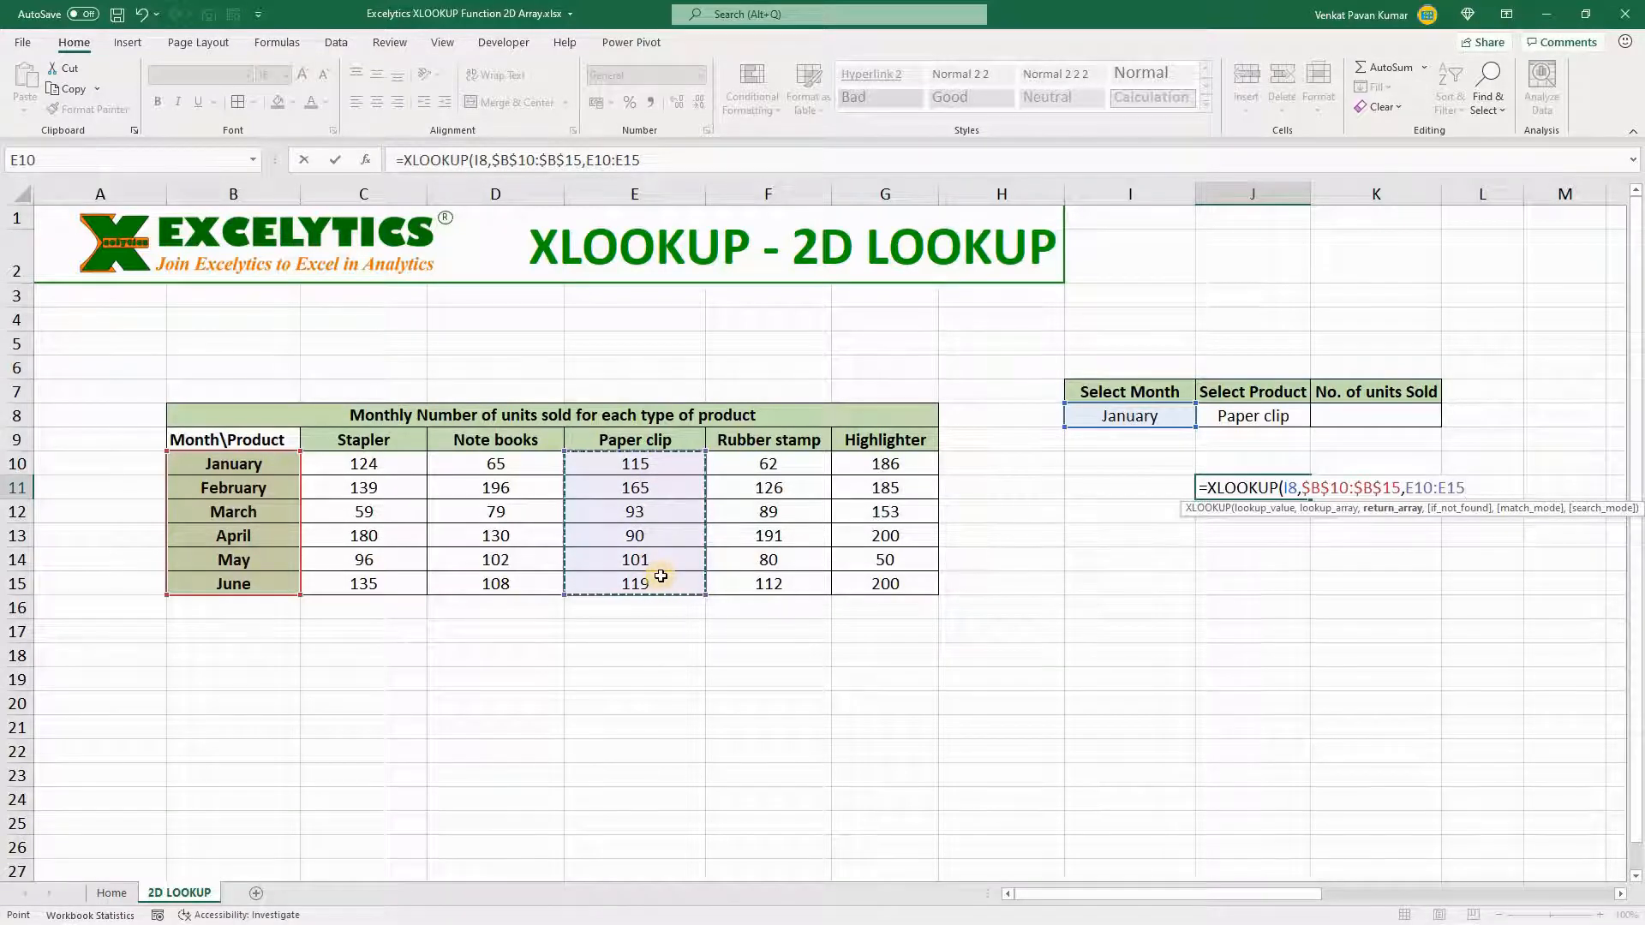
key("F4")
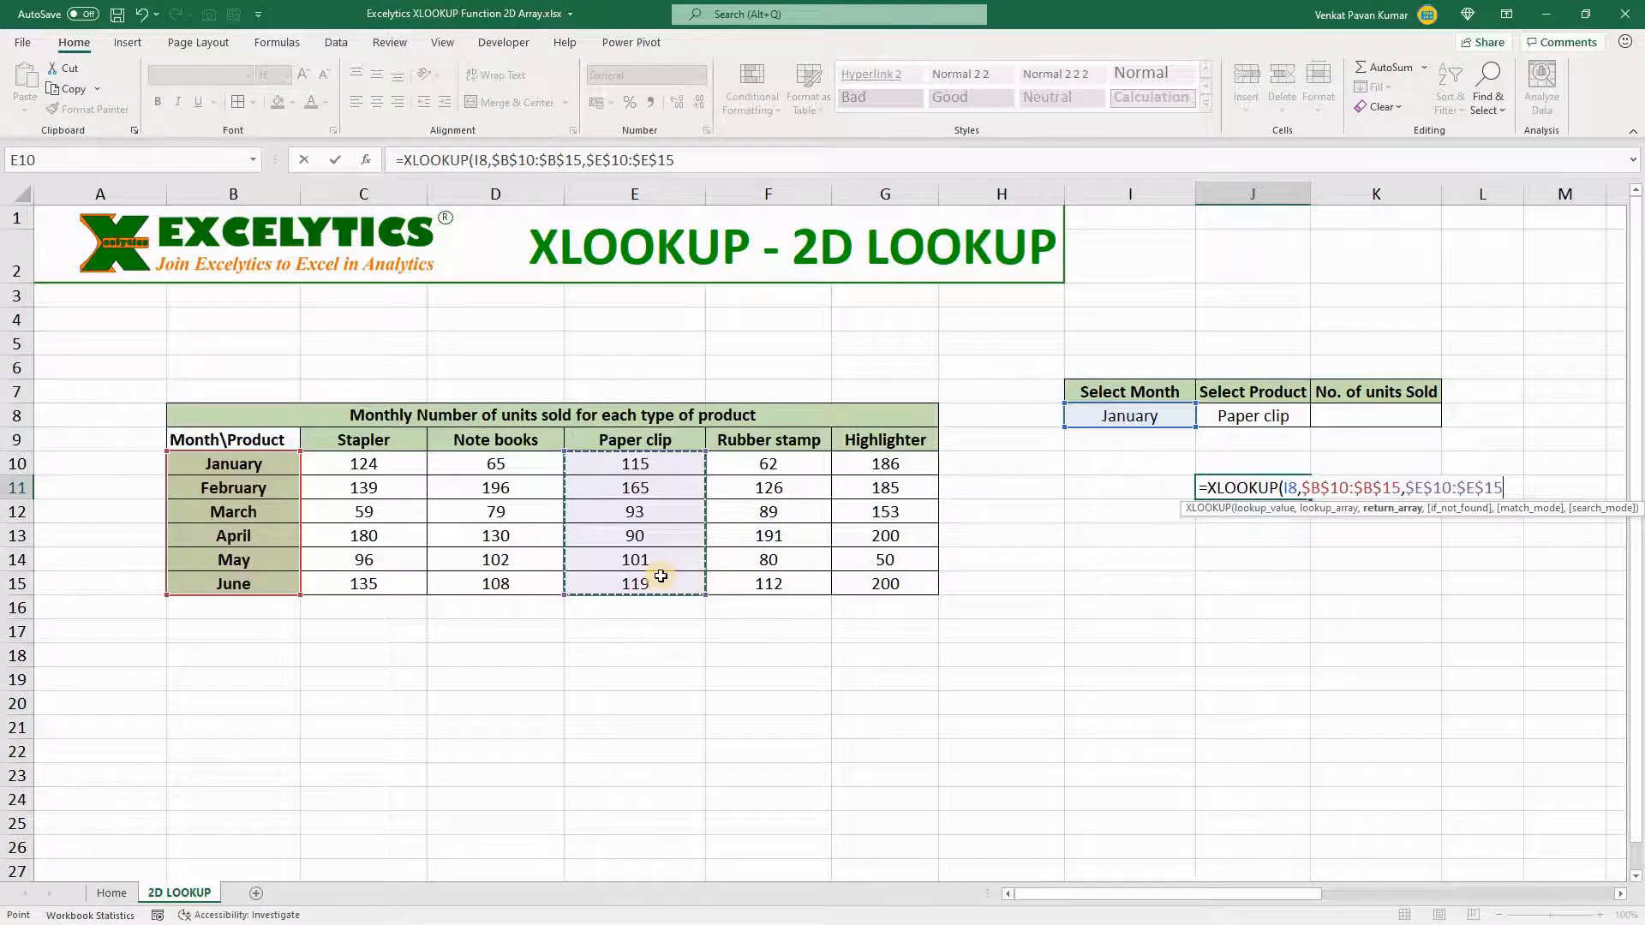
type(")")
key("Return")
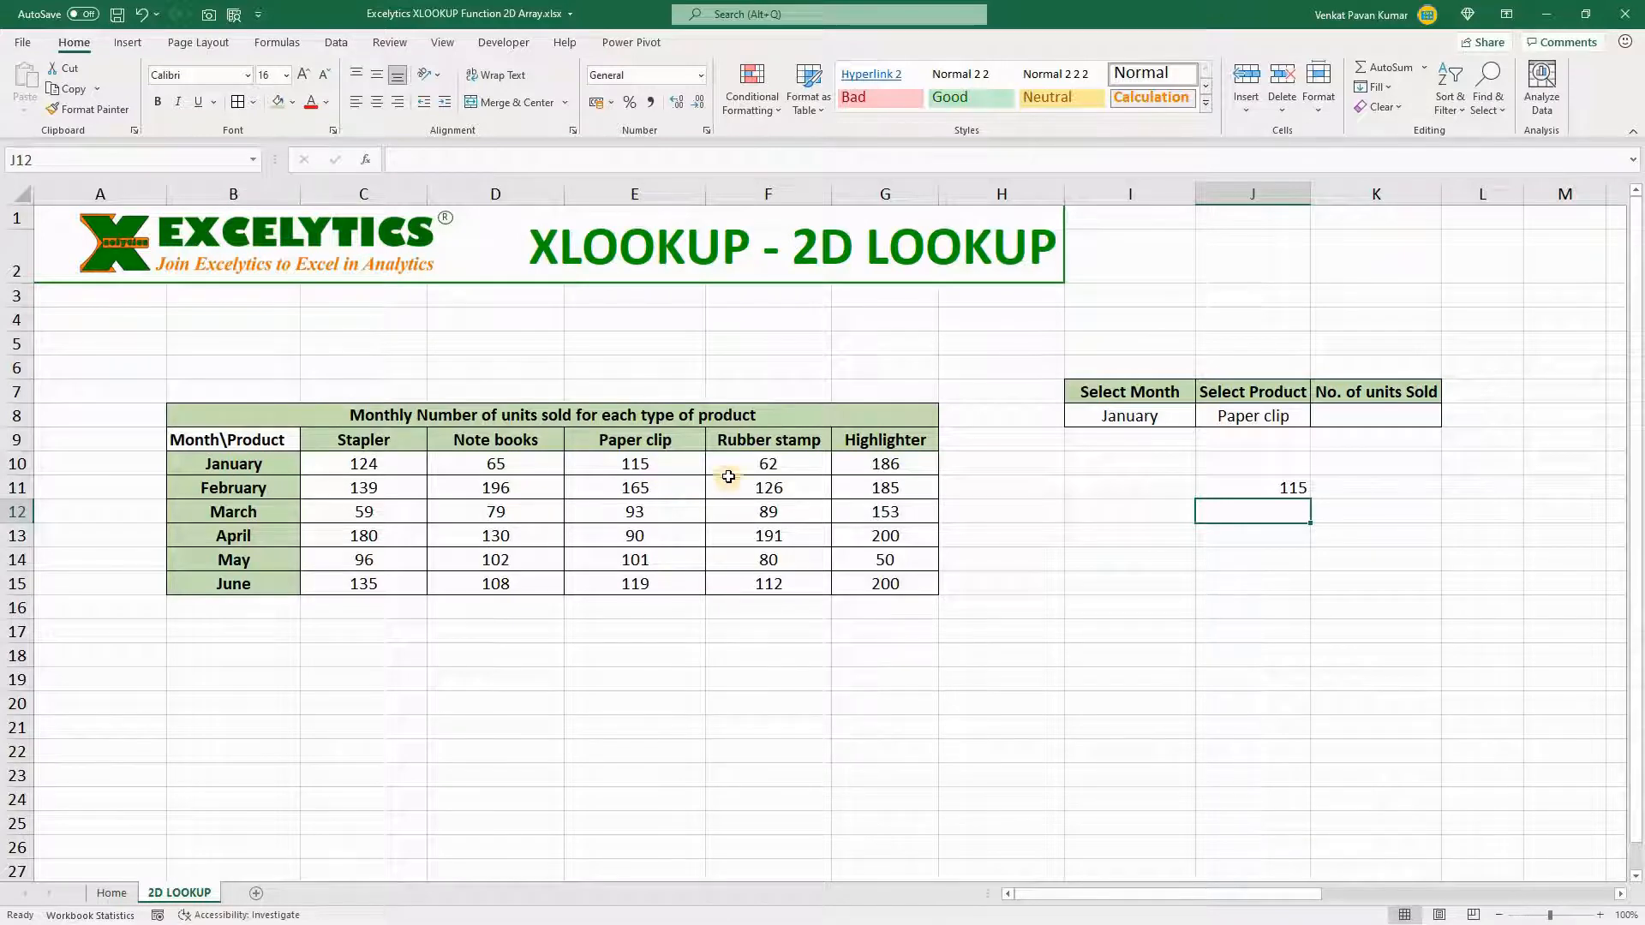
Step: Review the fixed return array in the J11 formula without changing it
left_click(1228, 487)
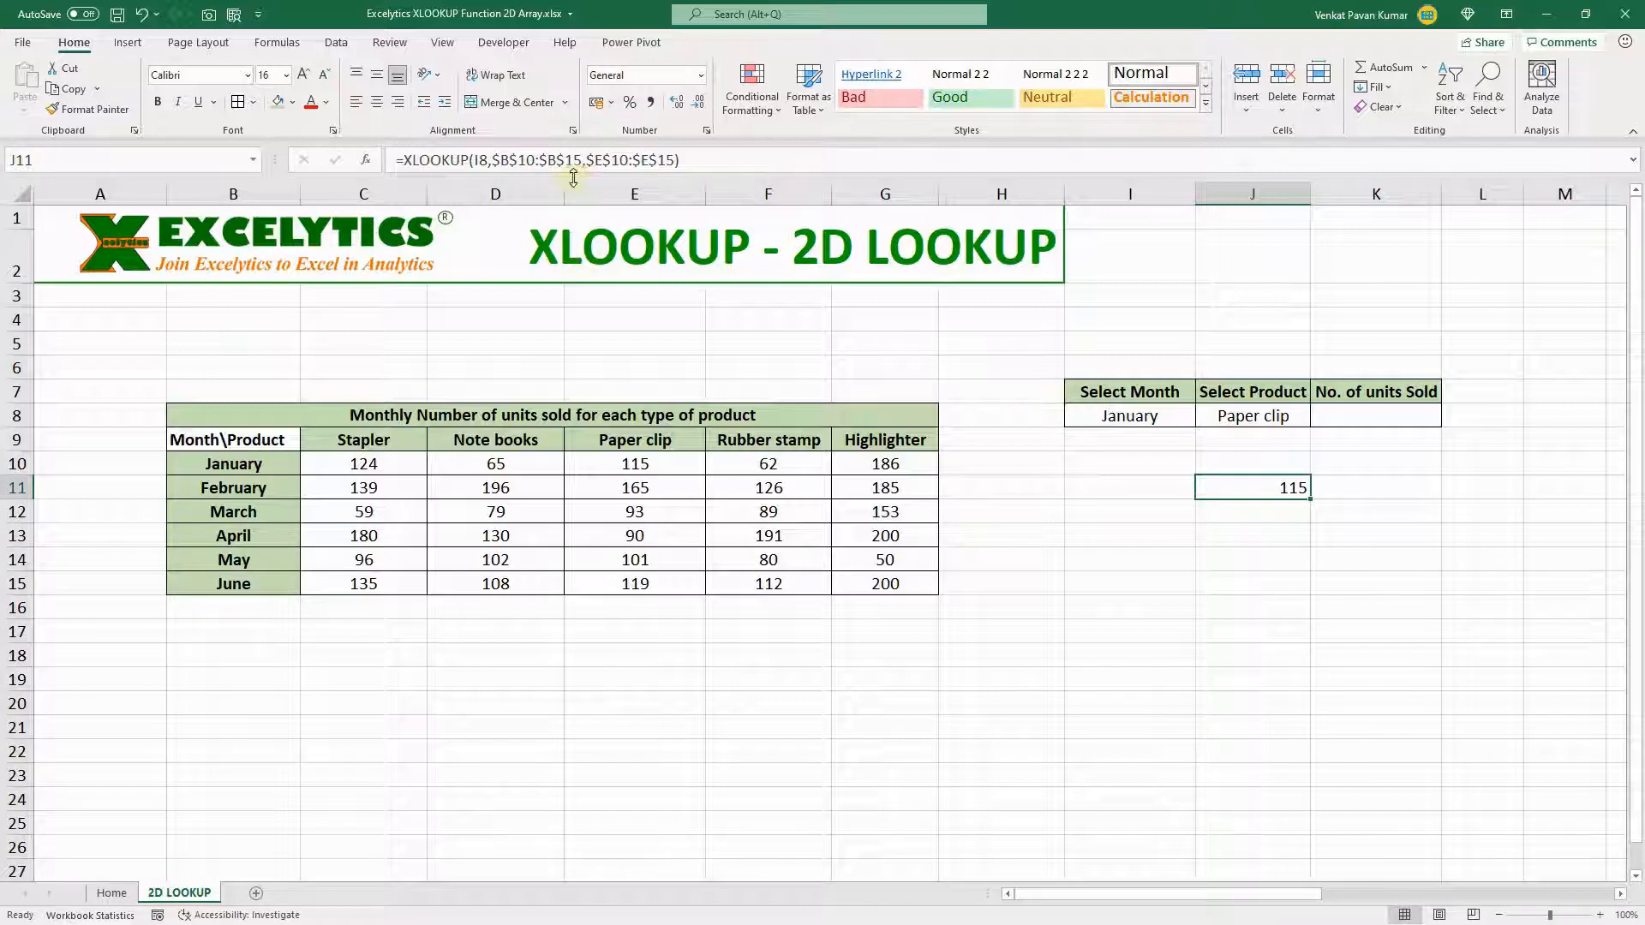
left_click_drag(587, 160, 679, 161)
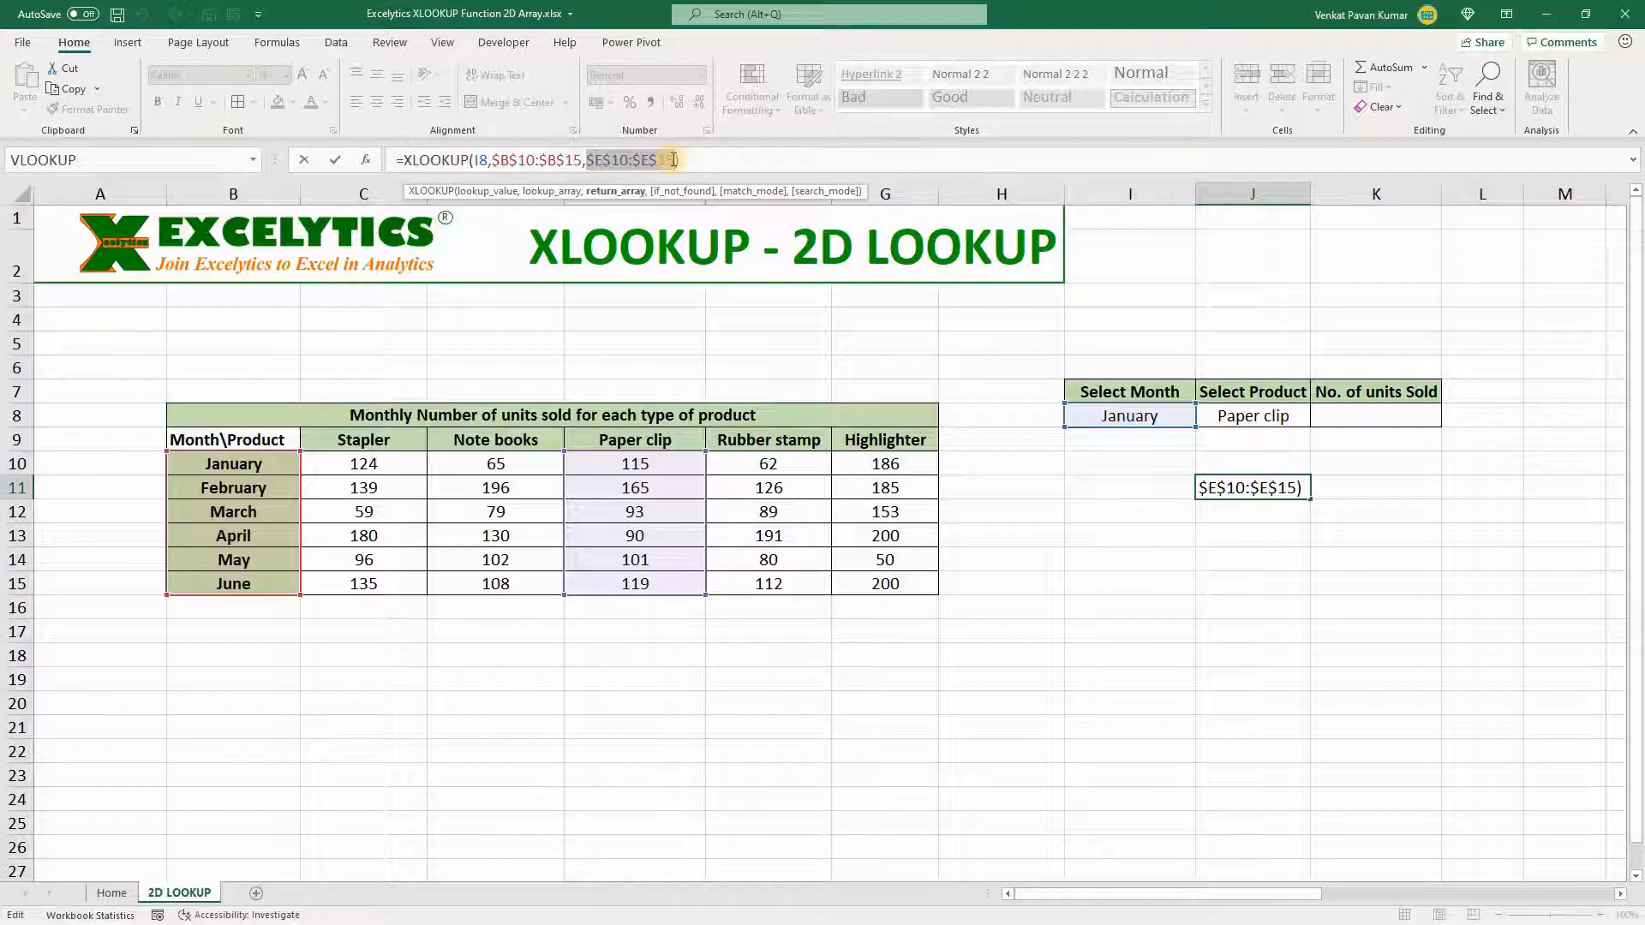
key("Return")
Step: In J13, enter =XLOOKUP(J8,$C$9:$G$9,$C$10:$G$15) to return every month's units for the selected product
key("Return")
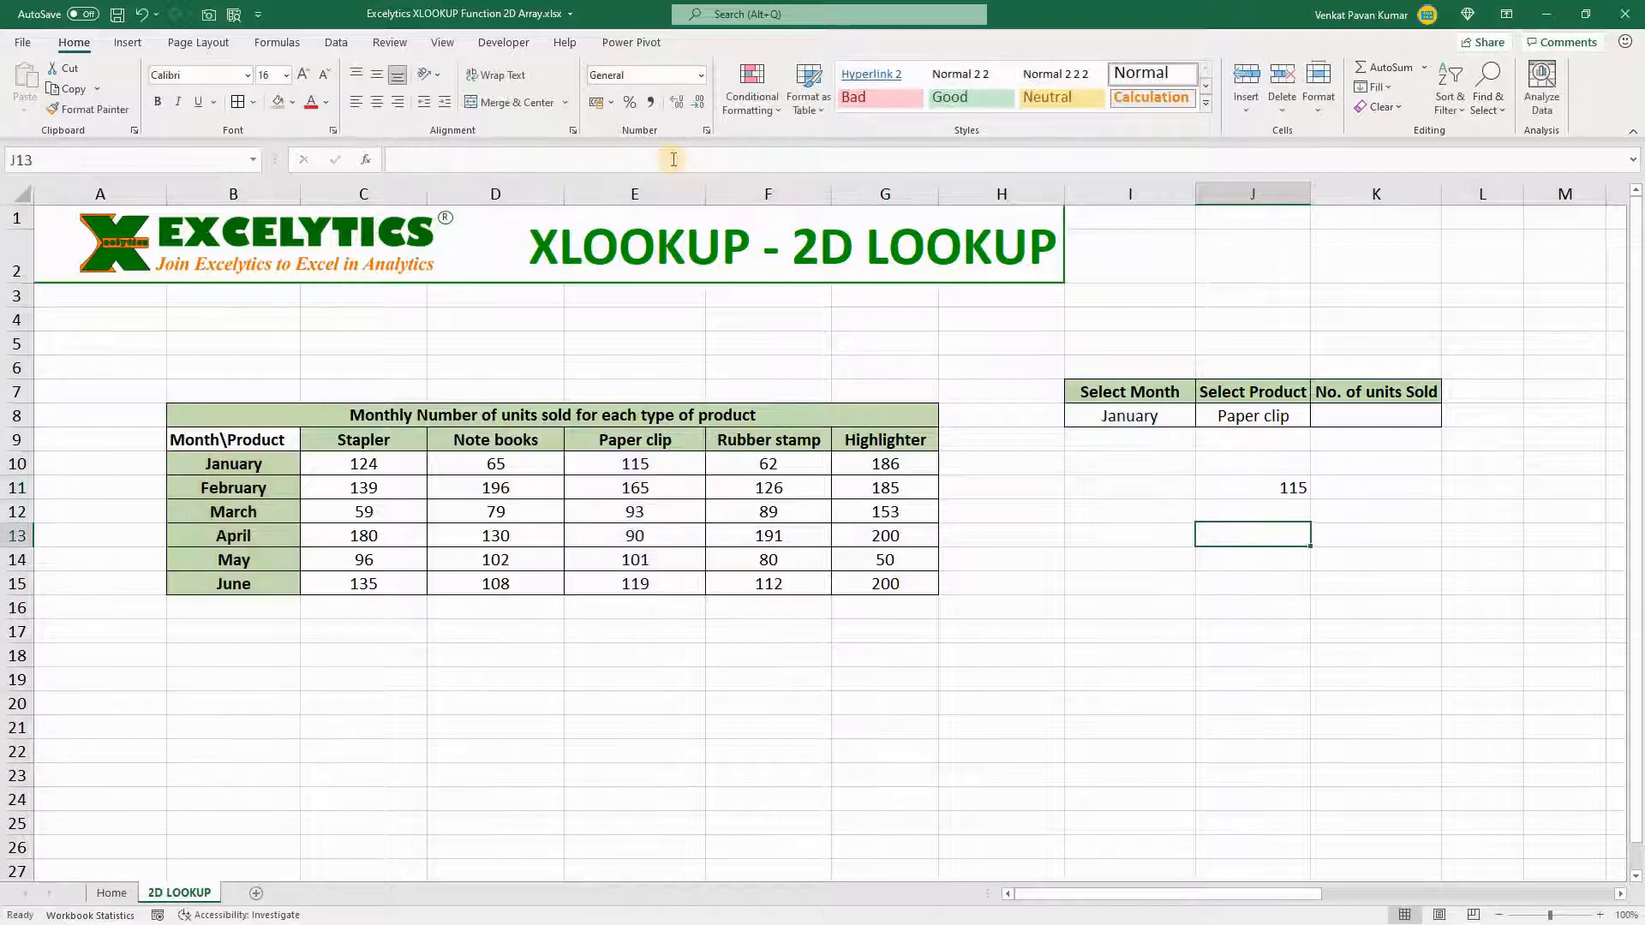
type("=XLOOKUP(")
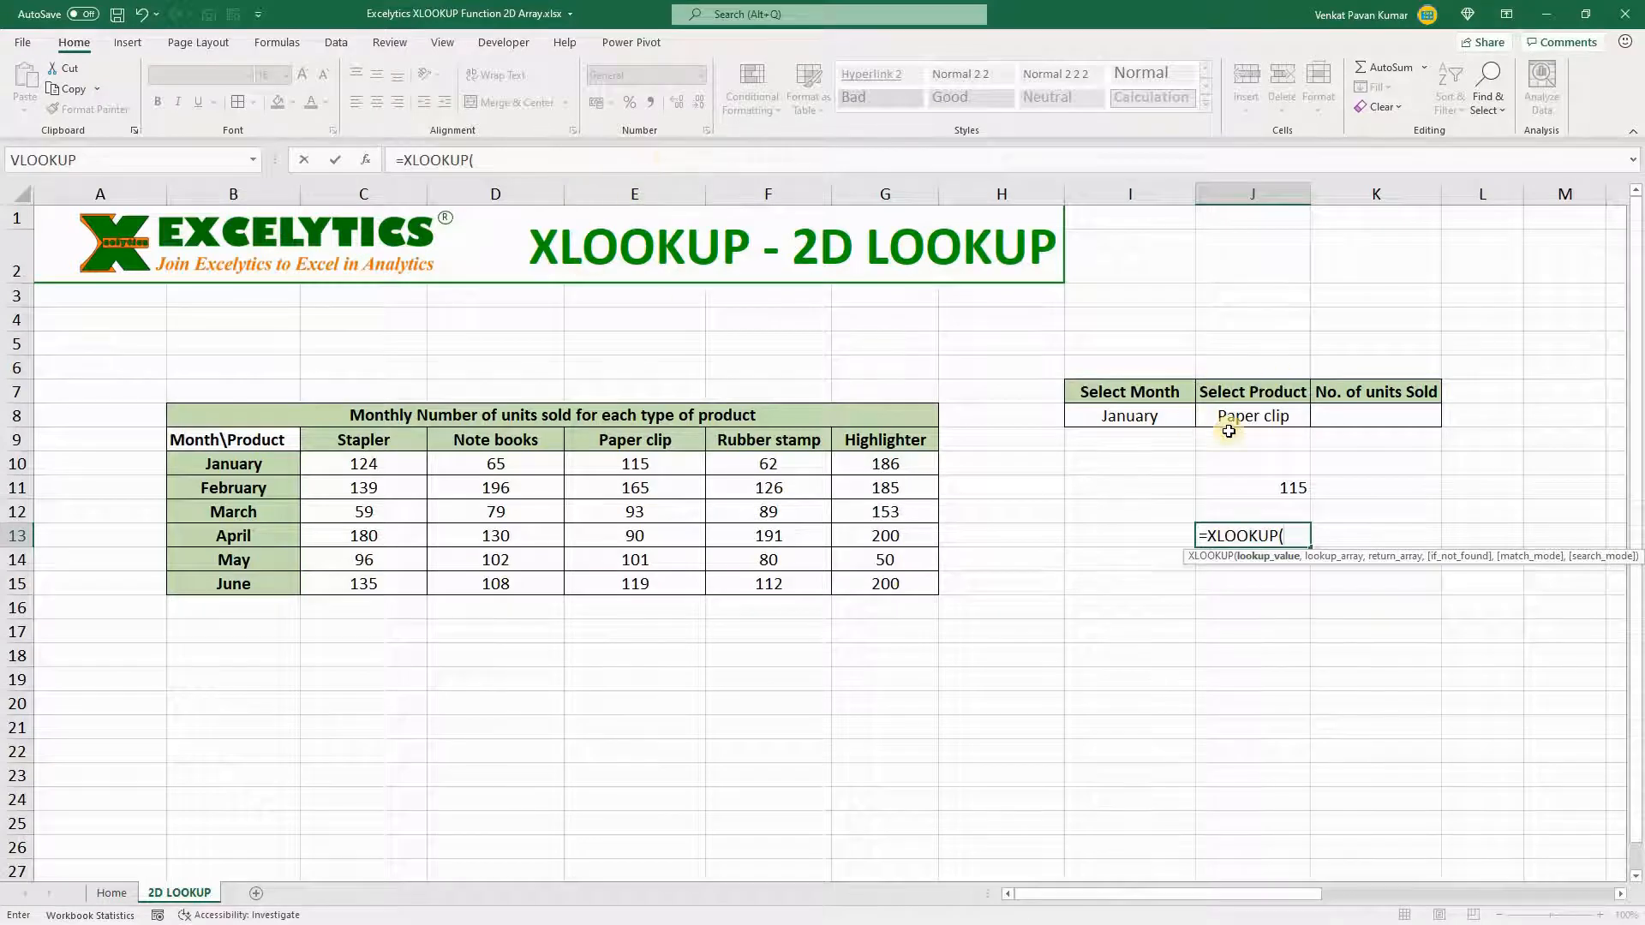
left_click(1256, 415)
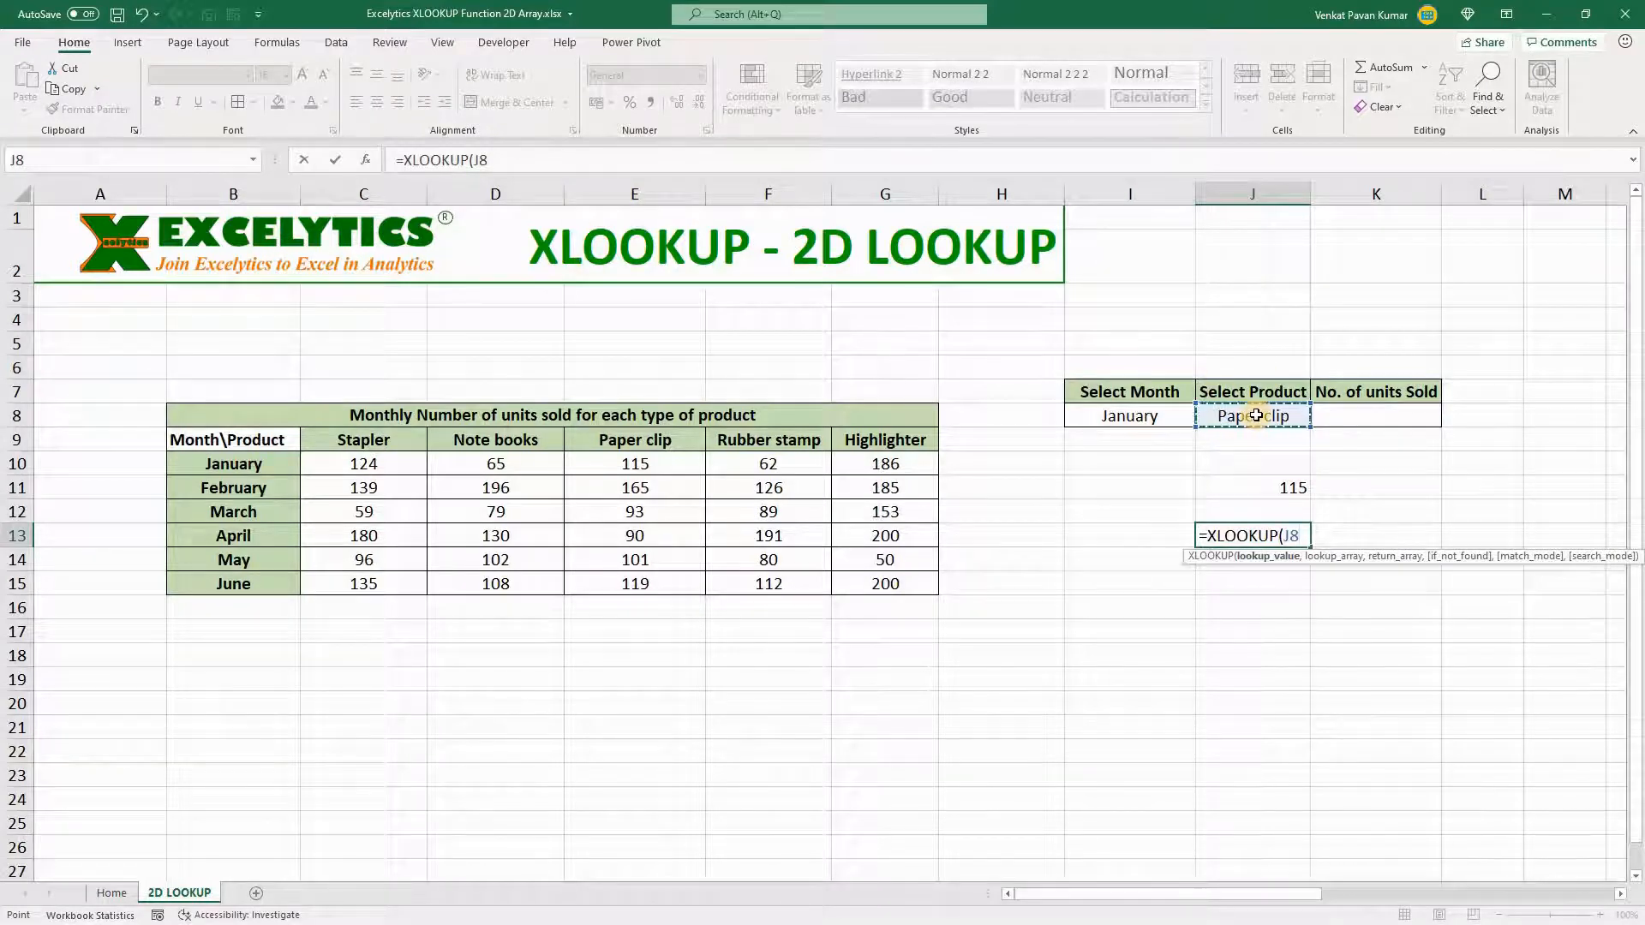
type(",")
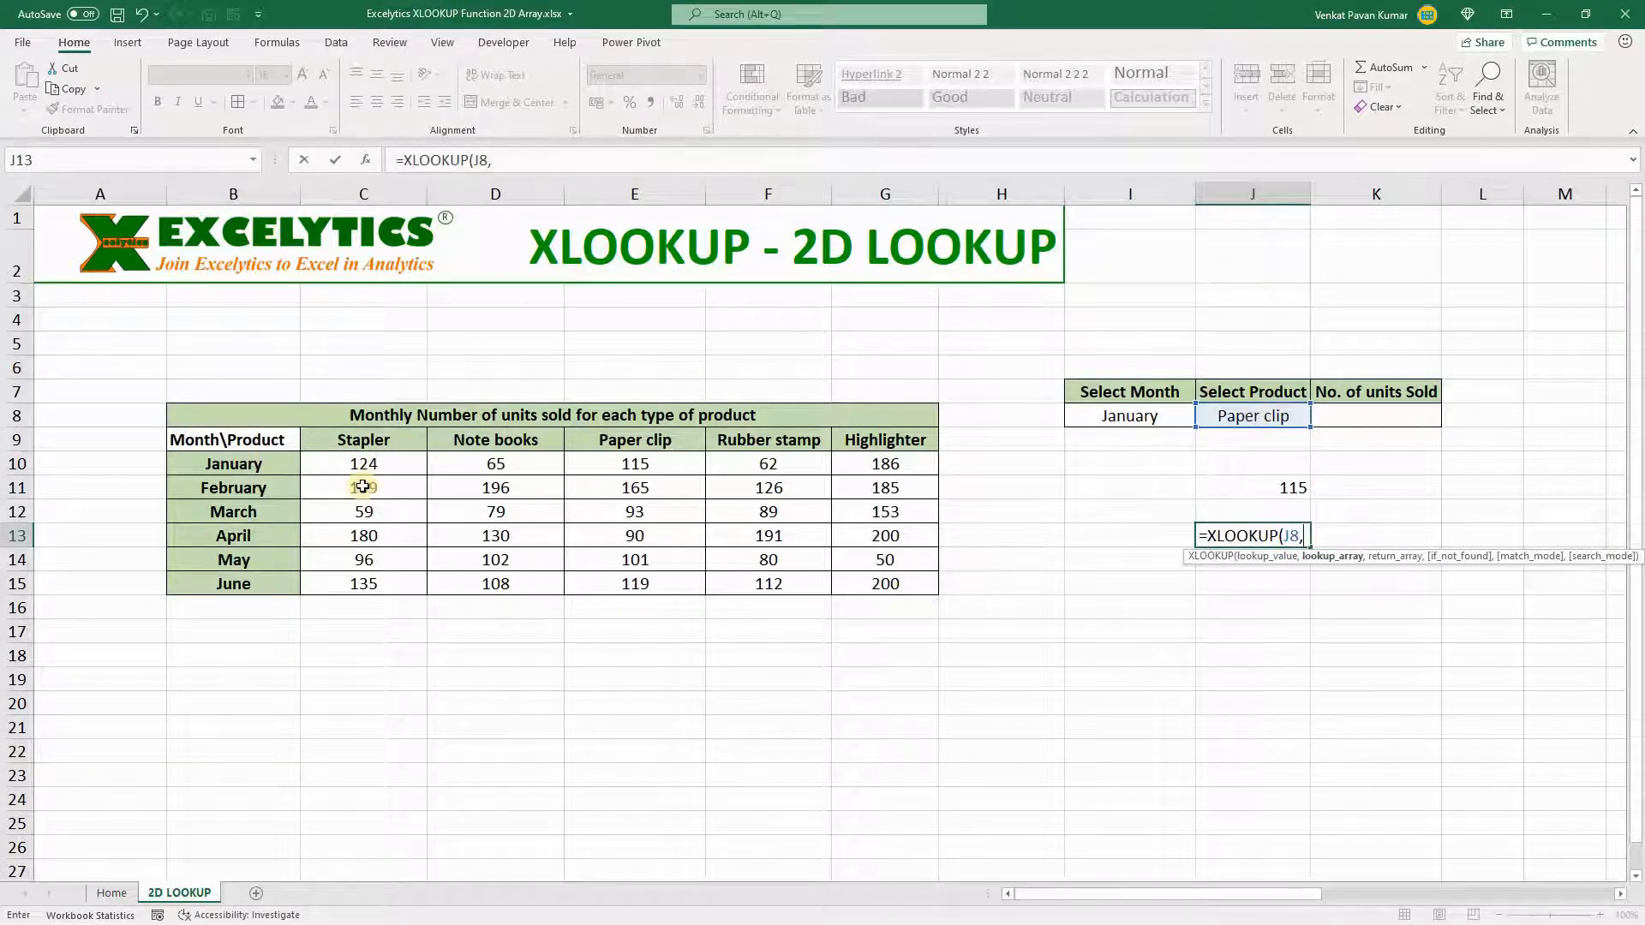
left_click(359, 441)
left_click_drag(874, 443, 877, 439)
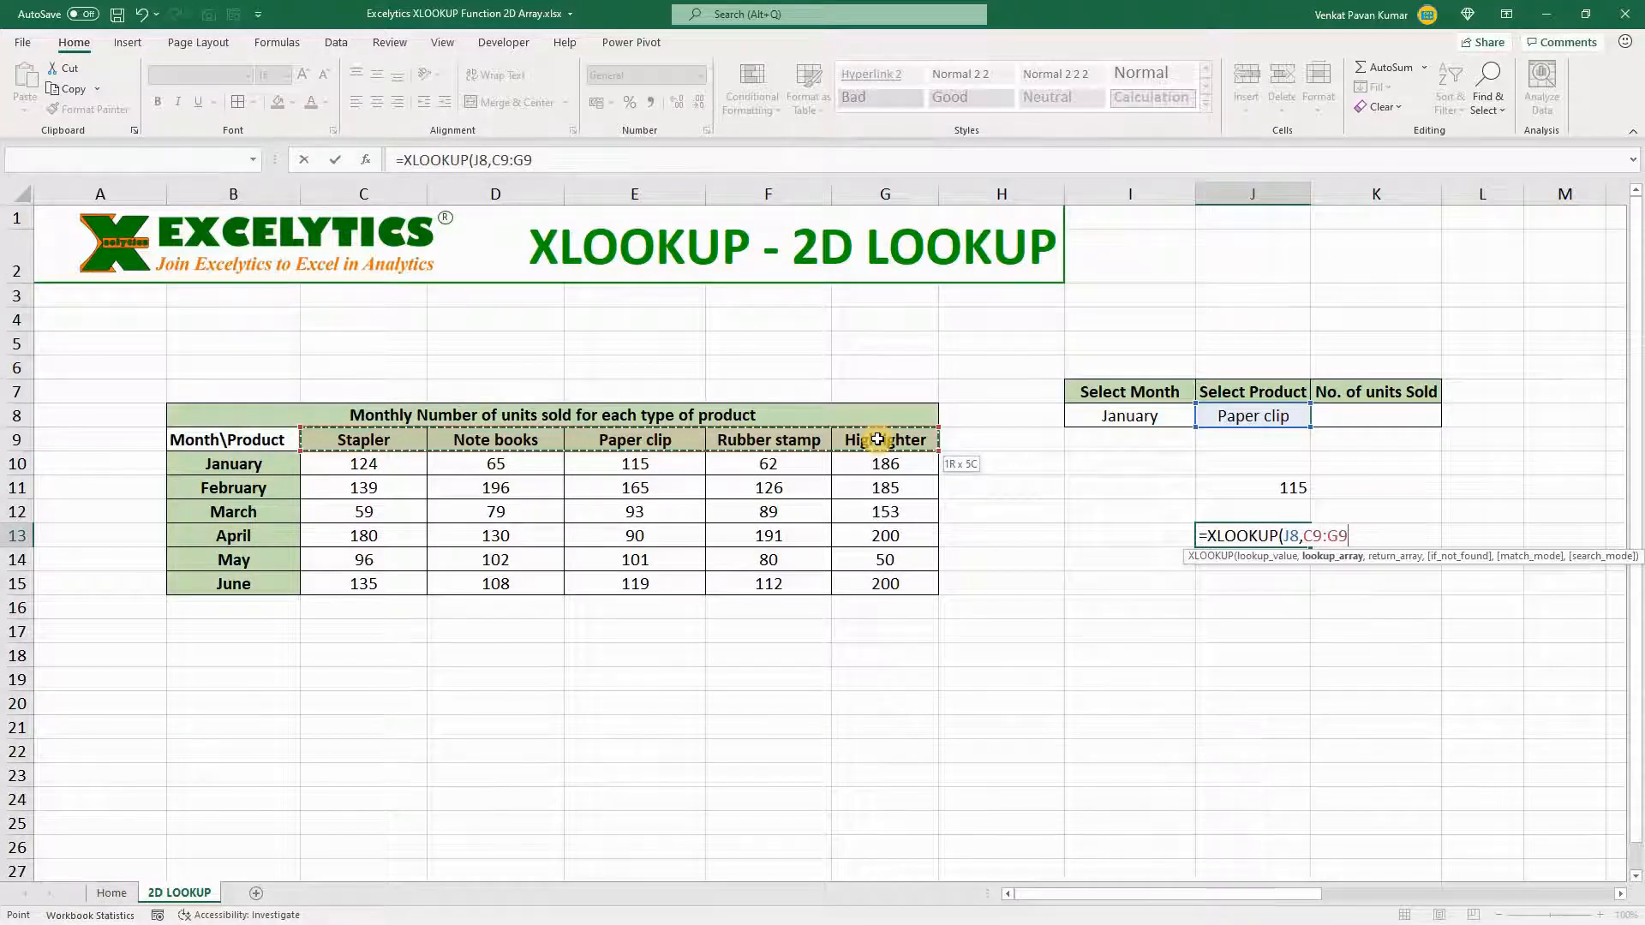
key("F4")
type(",")
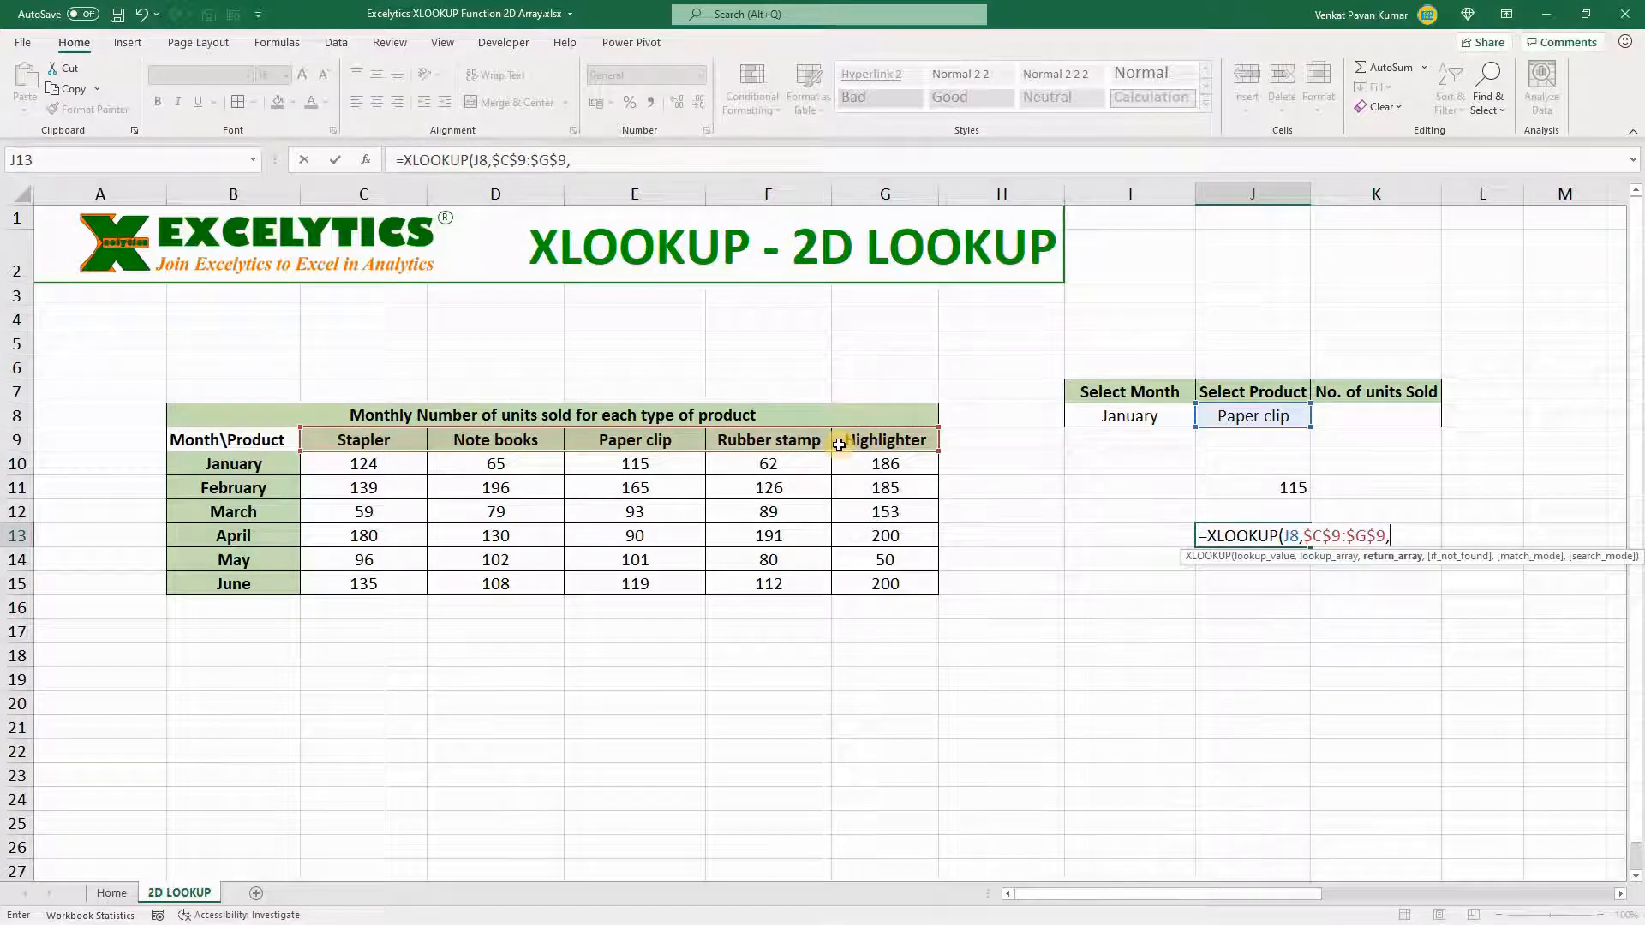
left_click_drag(356, 463, 867, 578)
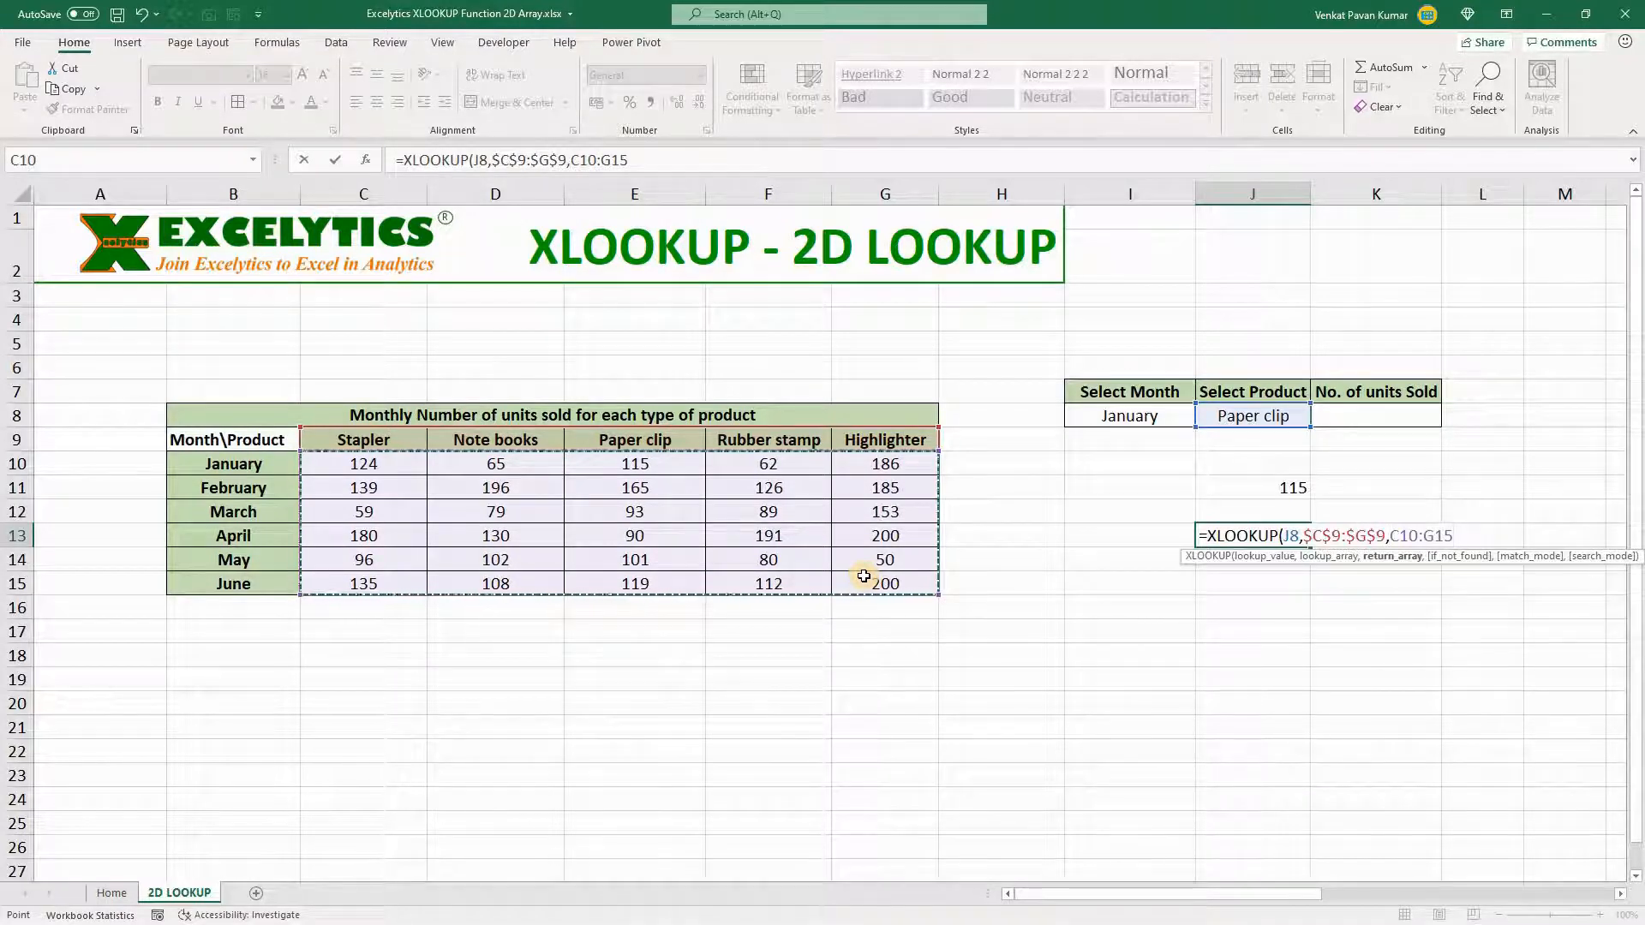
key("F4")
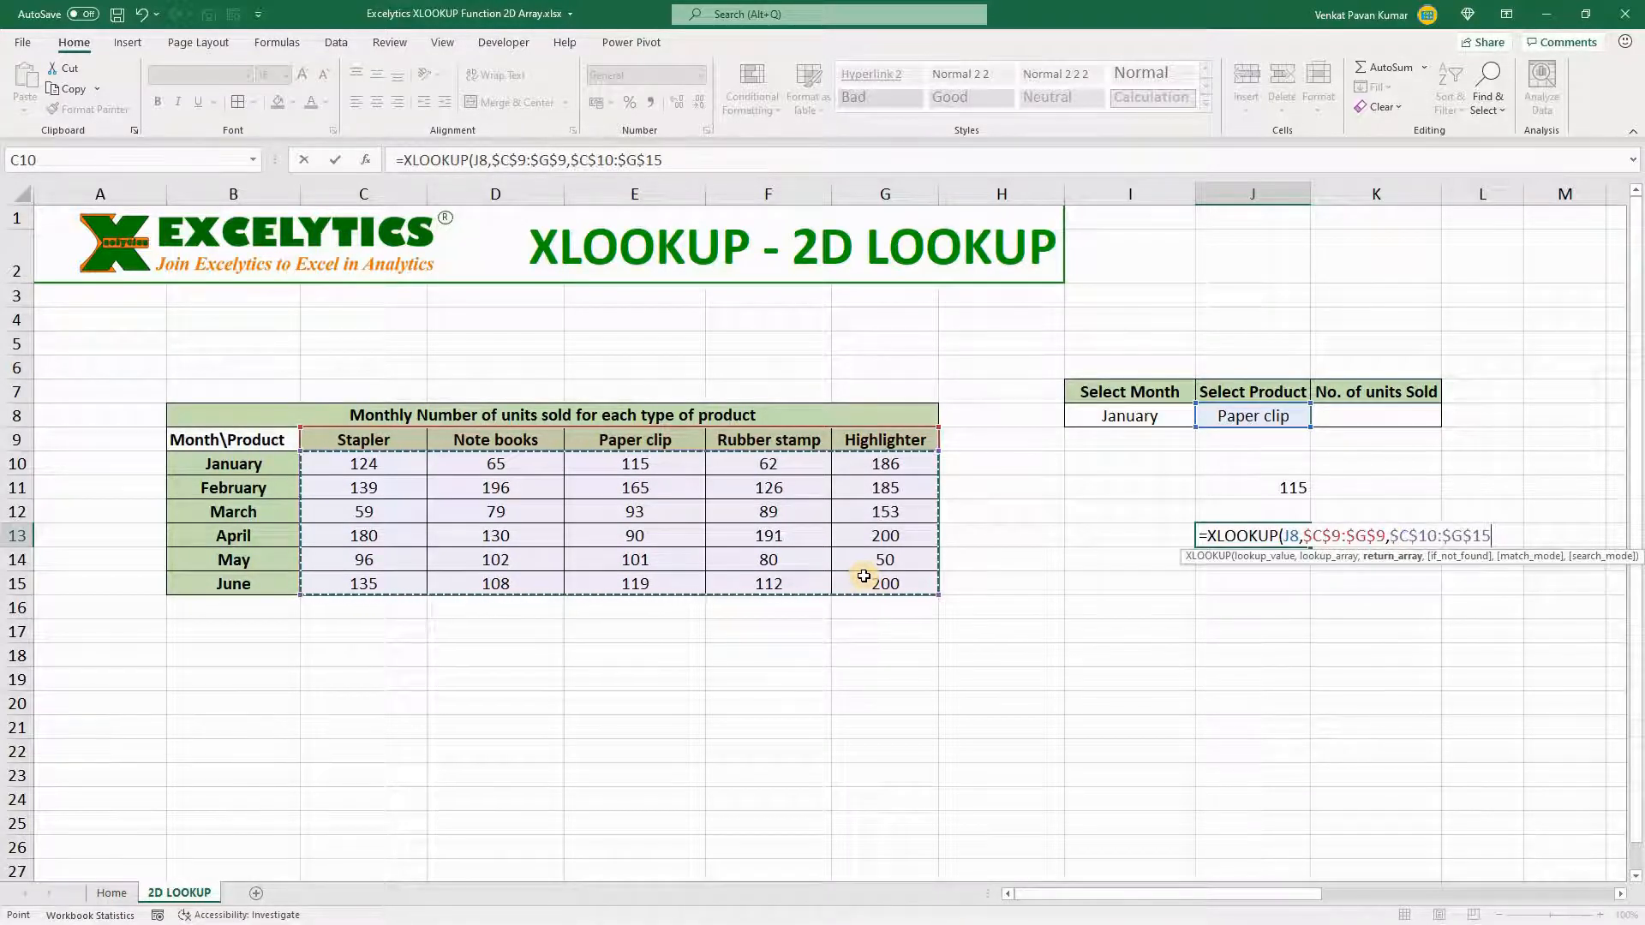
type(")")
key("Return")
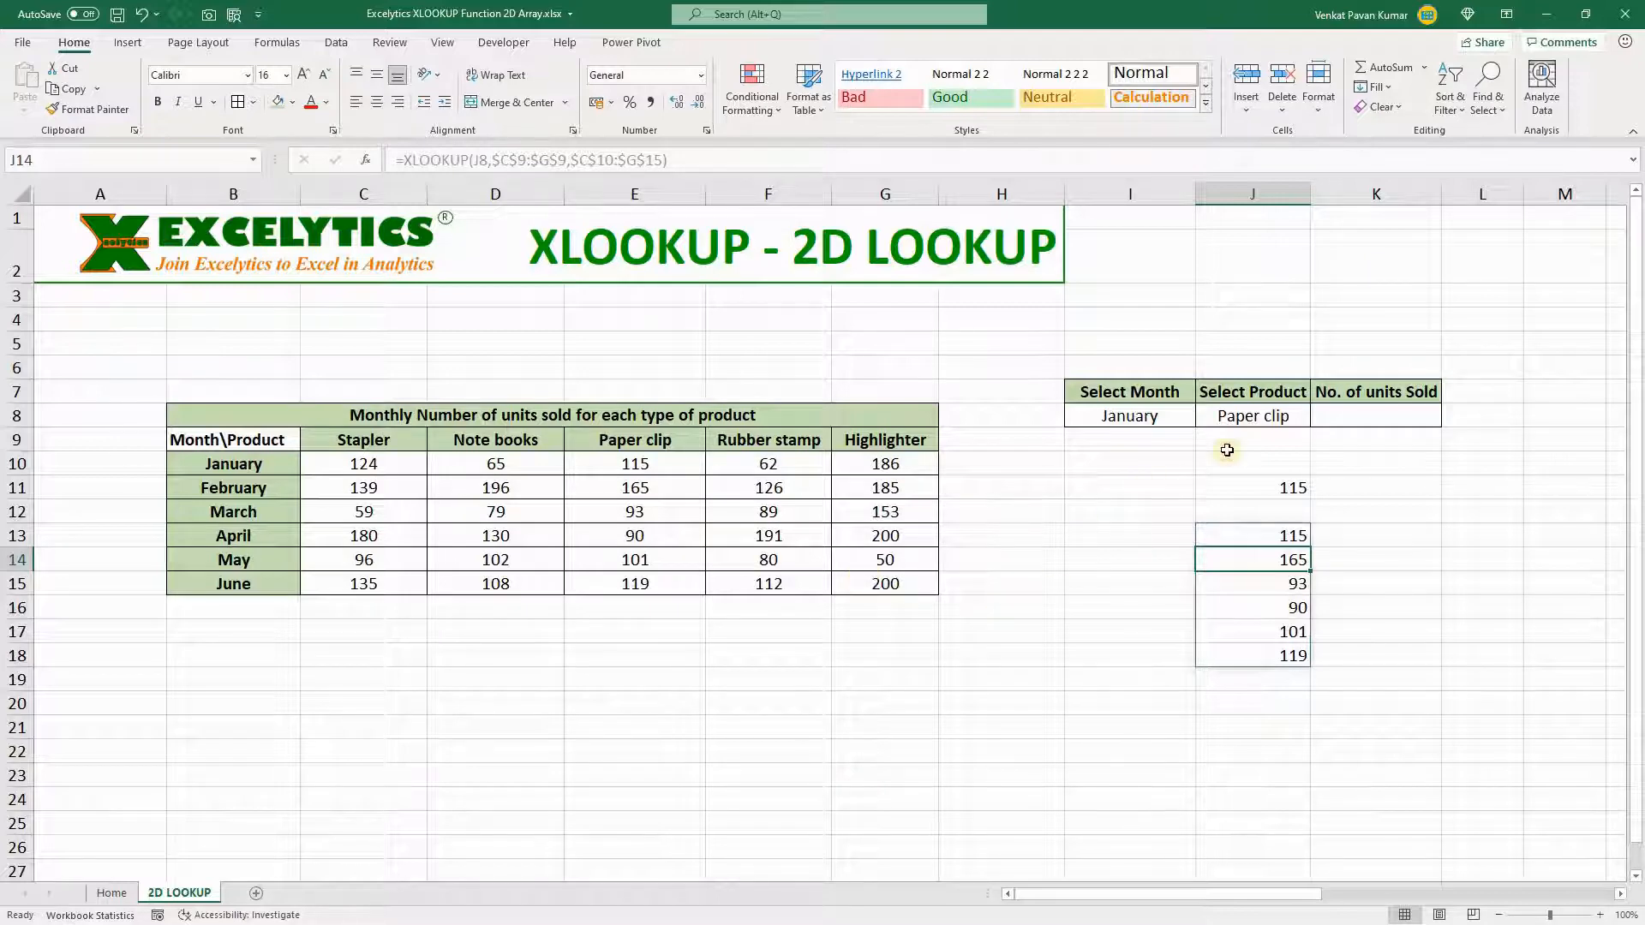
Step: Test the J13 lookup by setting the product in J8 to Rubber stamp and finally Highlighter, and check the J13 formula
left_click(1284, 417)
left_click(1319, 419)
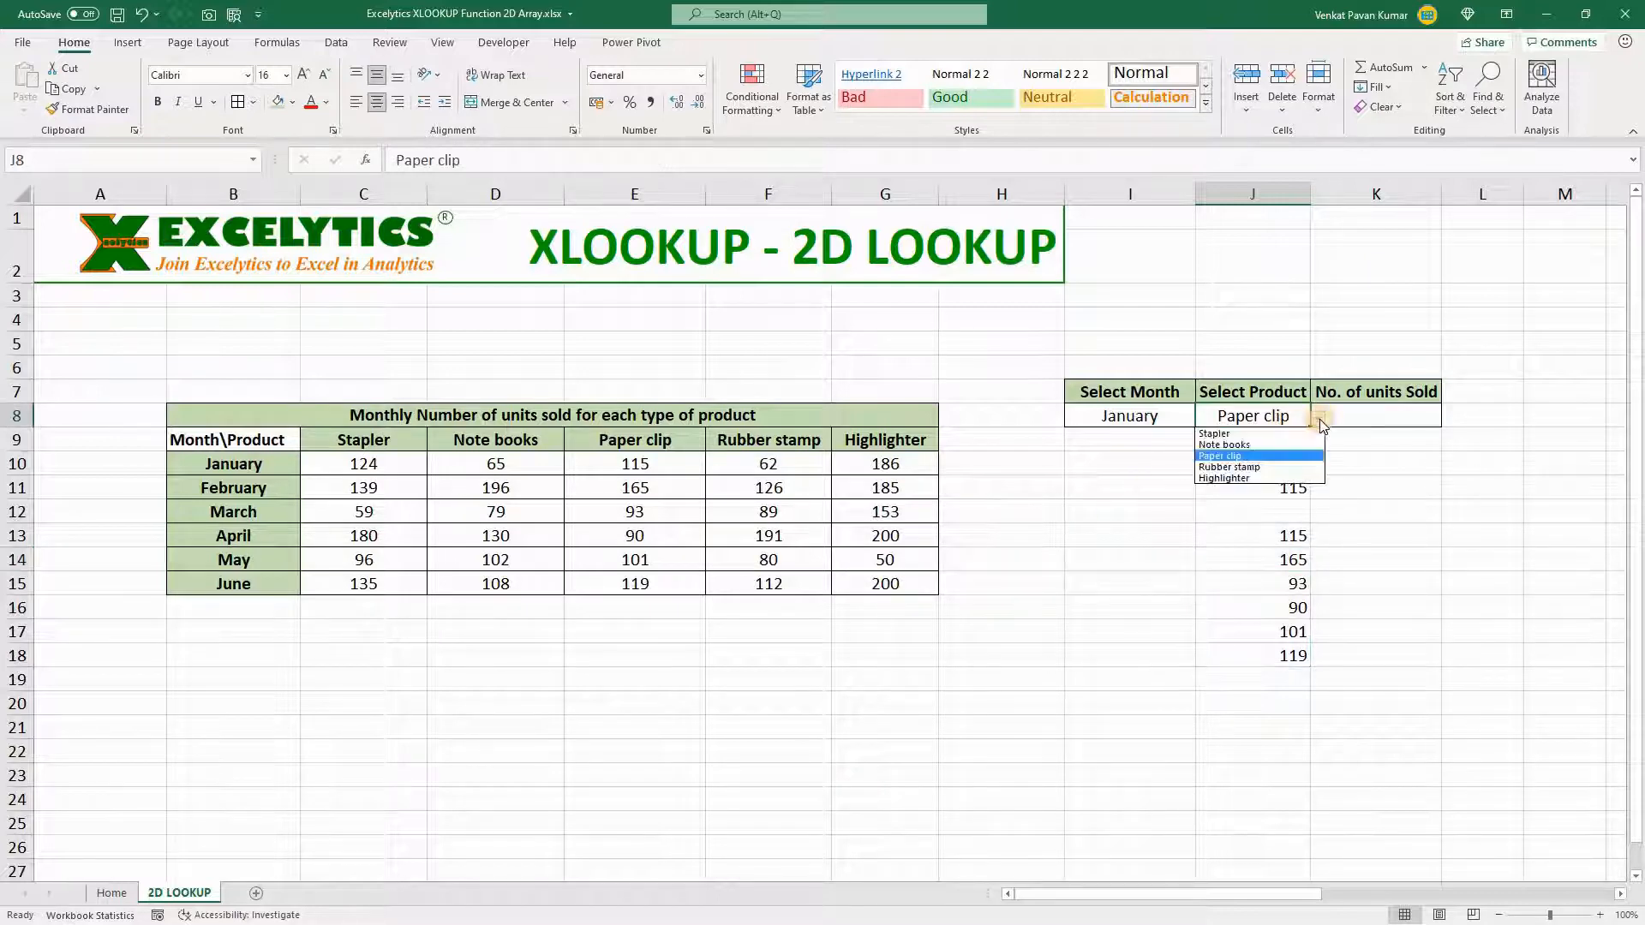
left_click(1223, 467)
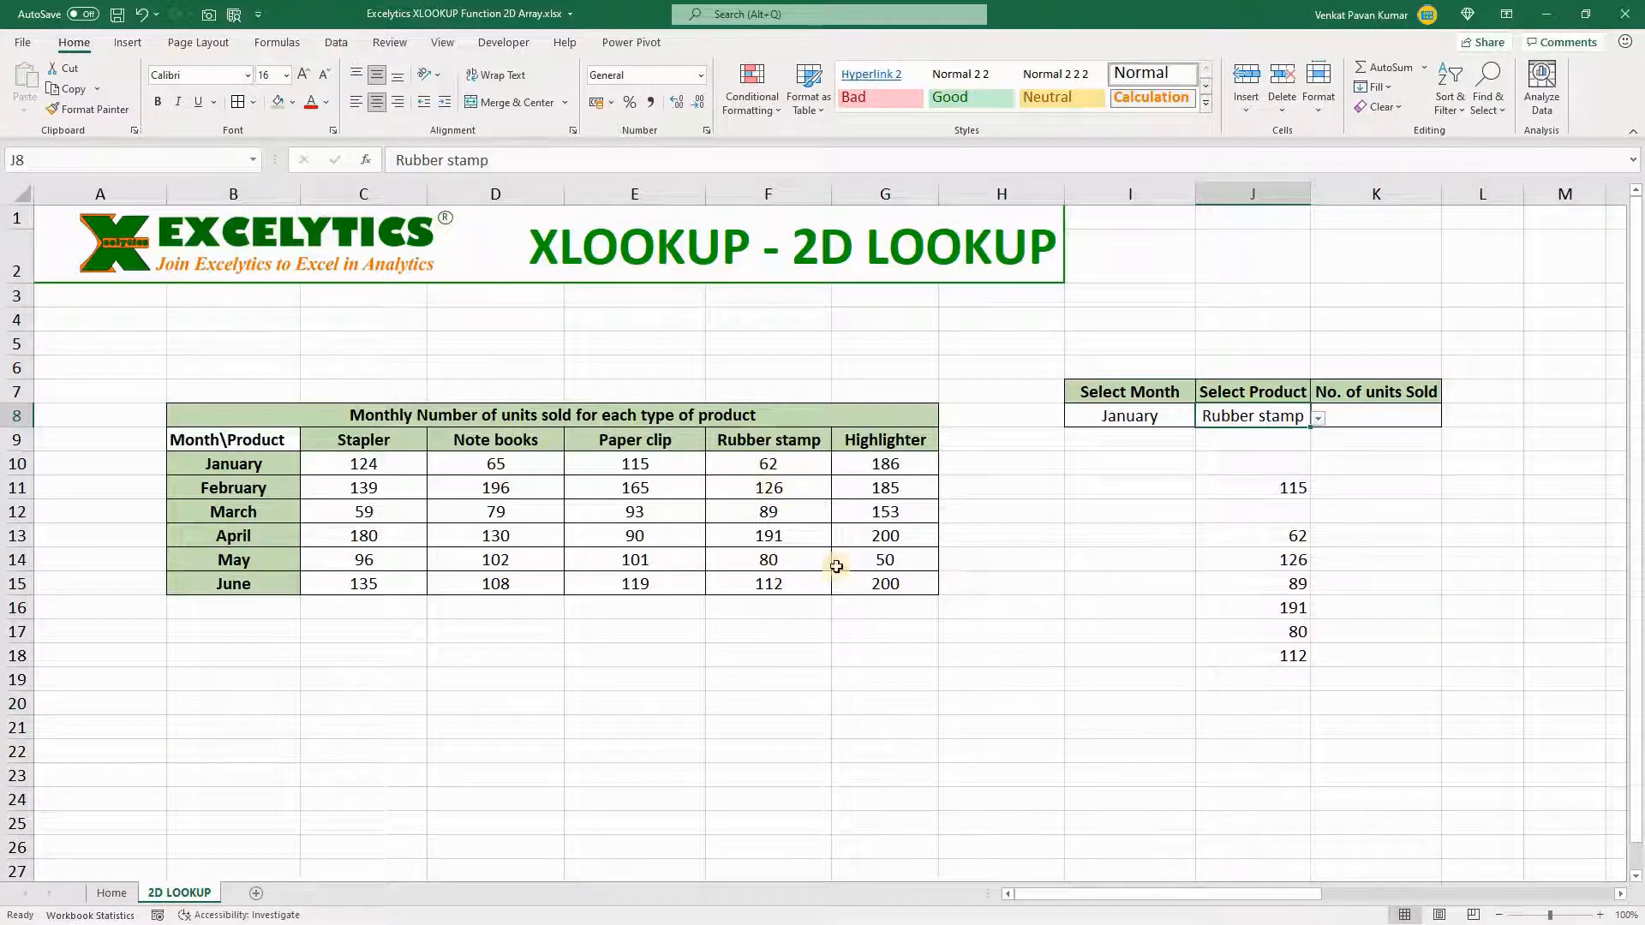
left_click(1319, 420)
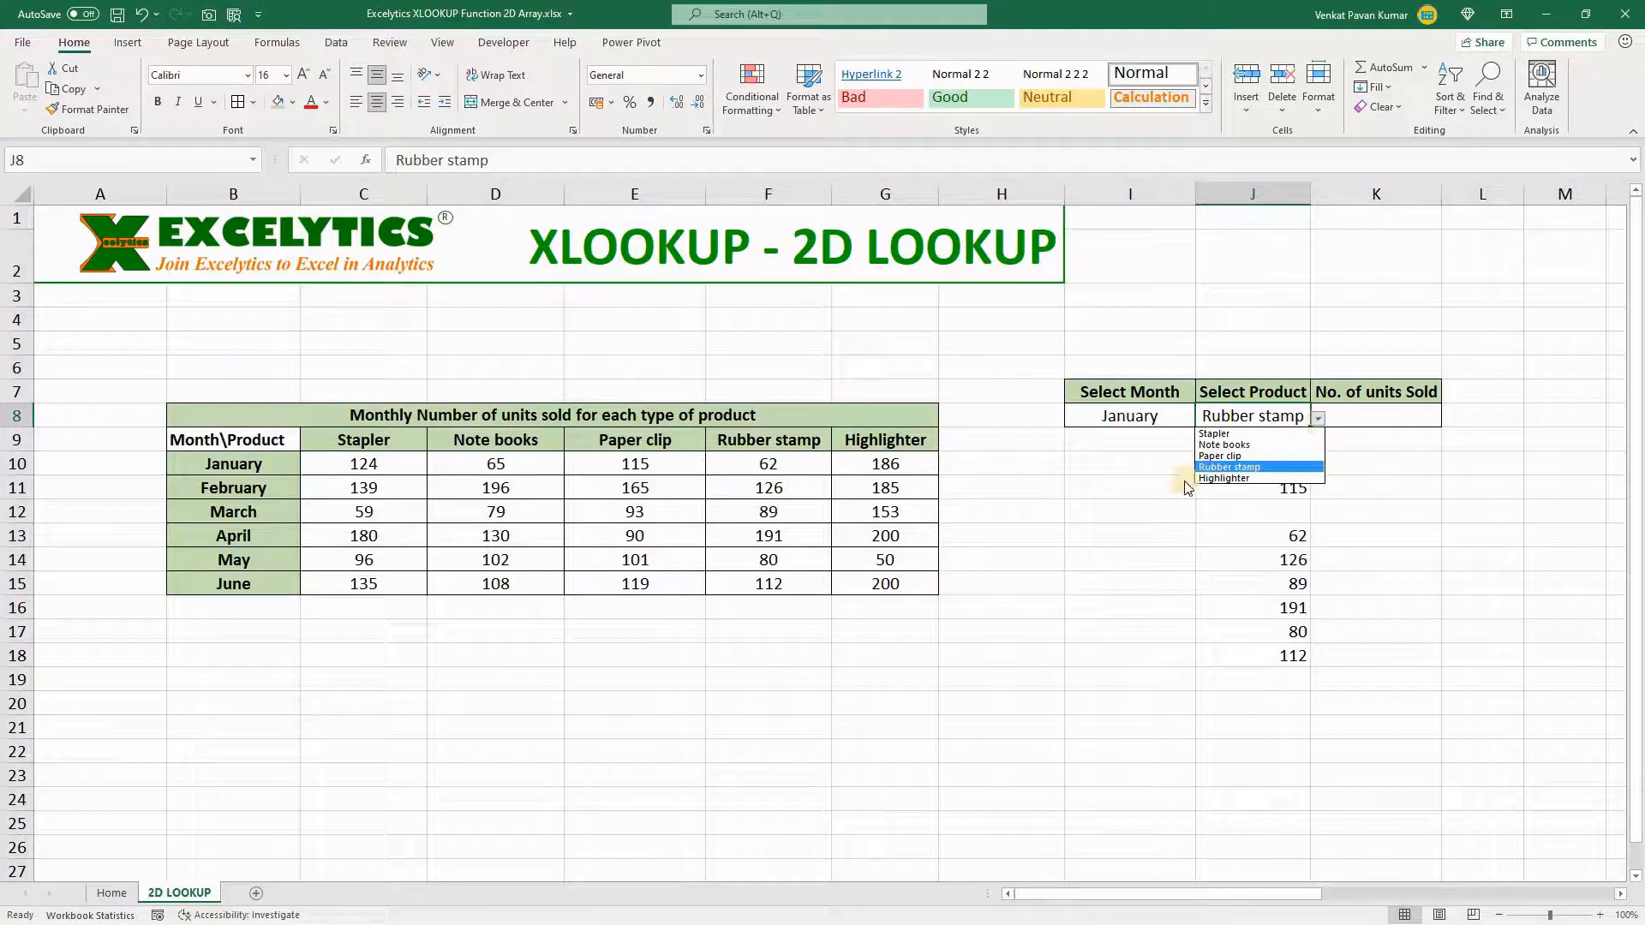
left_click(1231, 479)
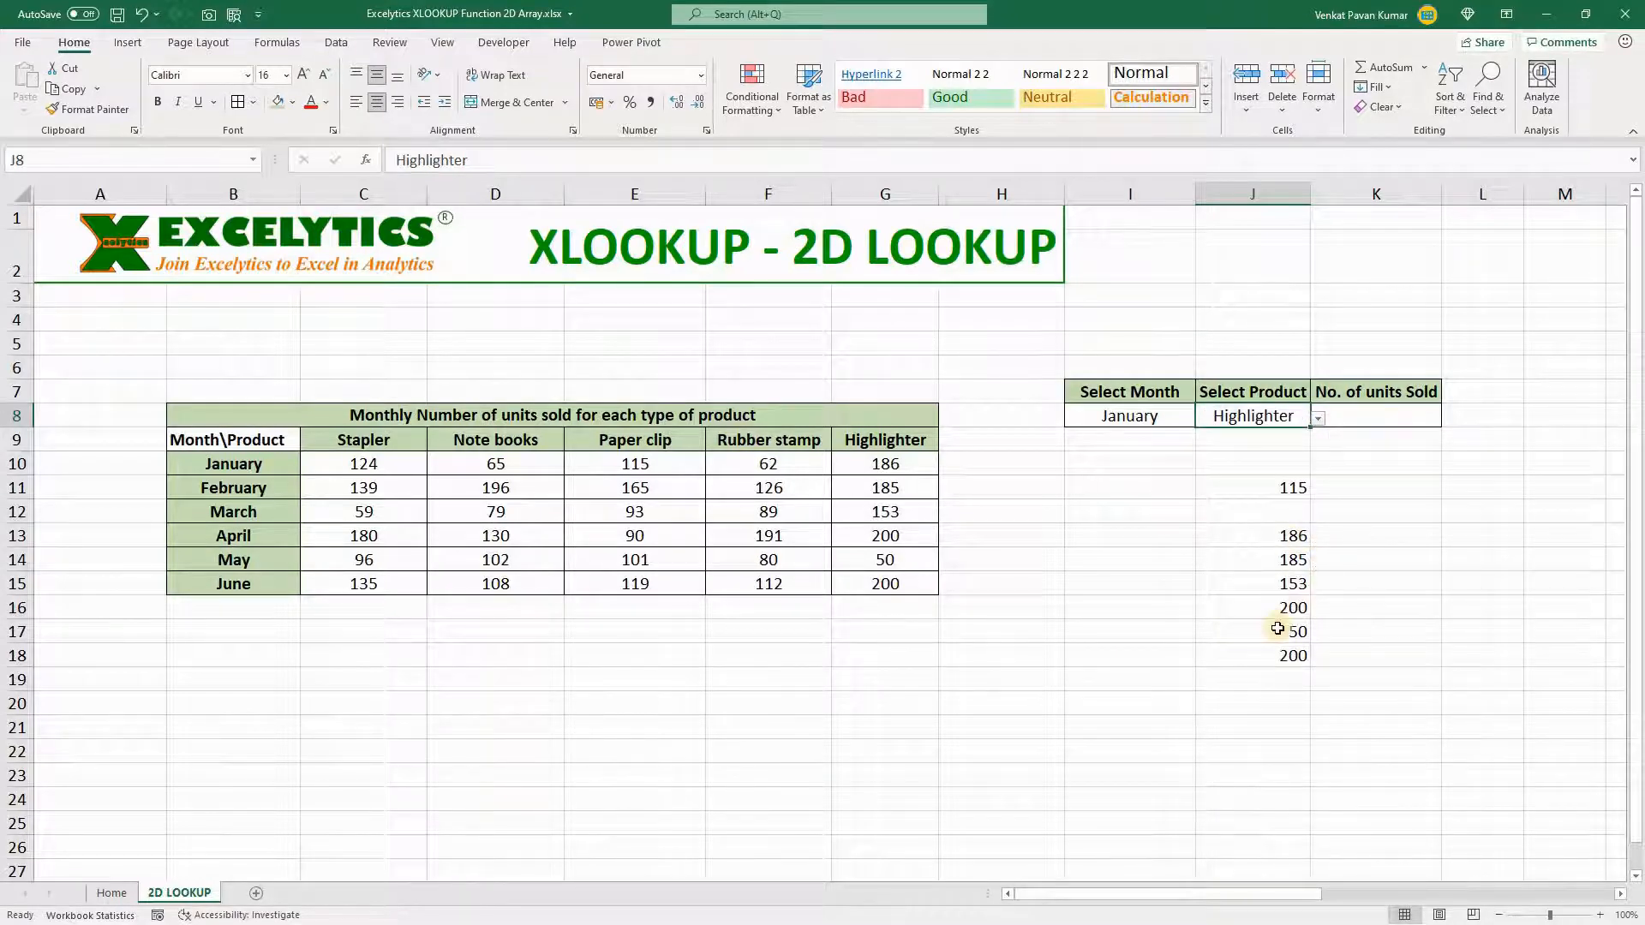
left_click(1285, 538)
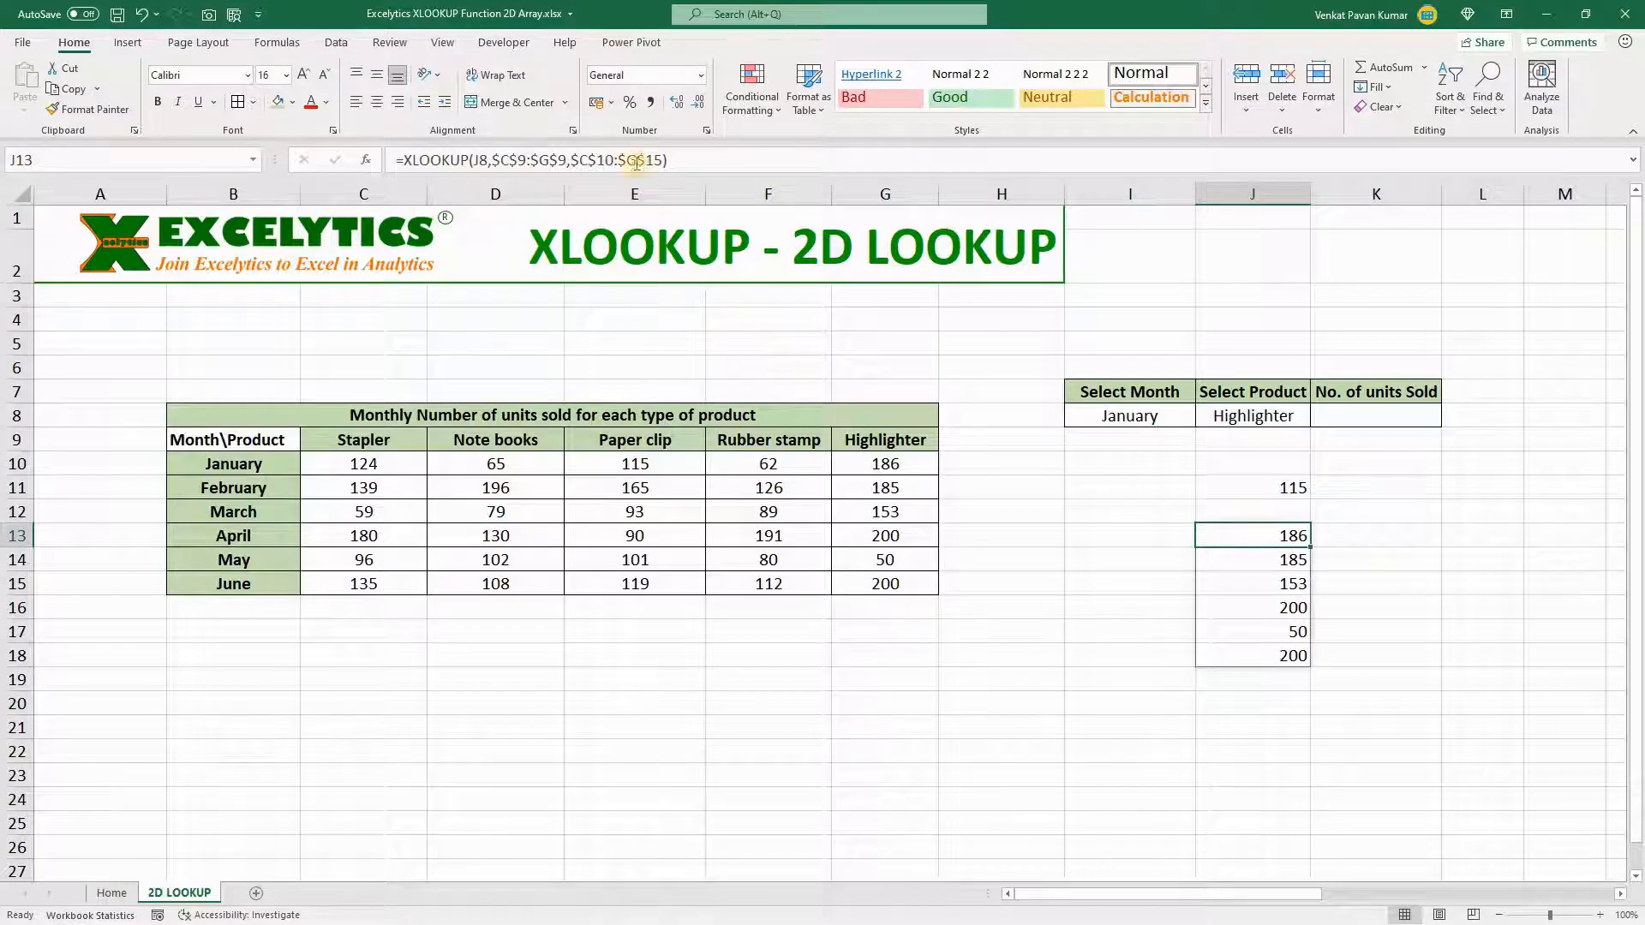
Step: Copy the XLOOKUP formula from J13 and paste it over the $E$10:$E$15 return array in the J11 formula
left_click_drag(672, 162, 388, 170)
key("ctrl+c")
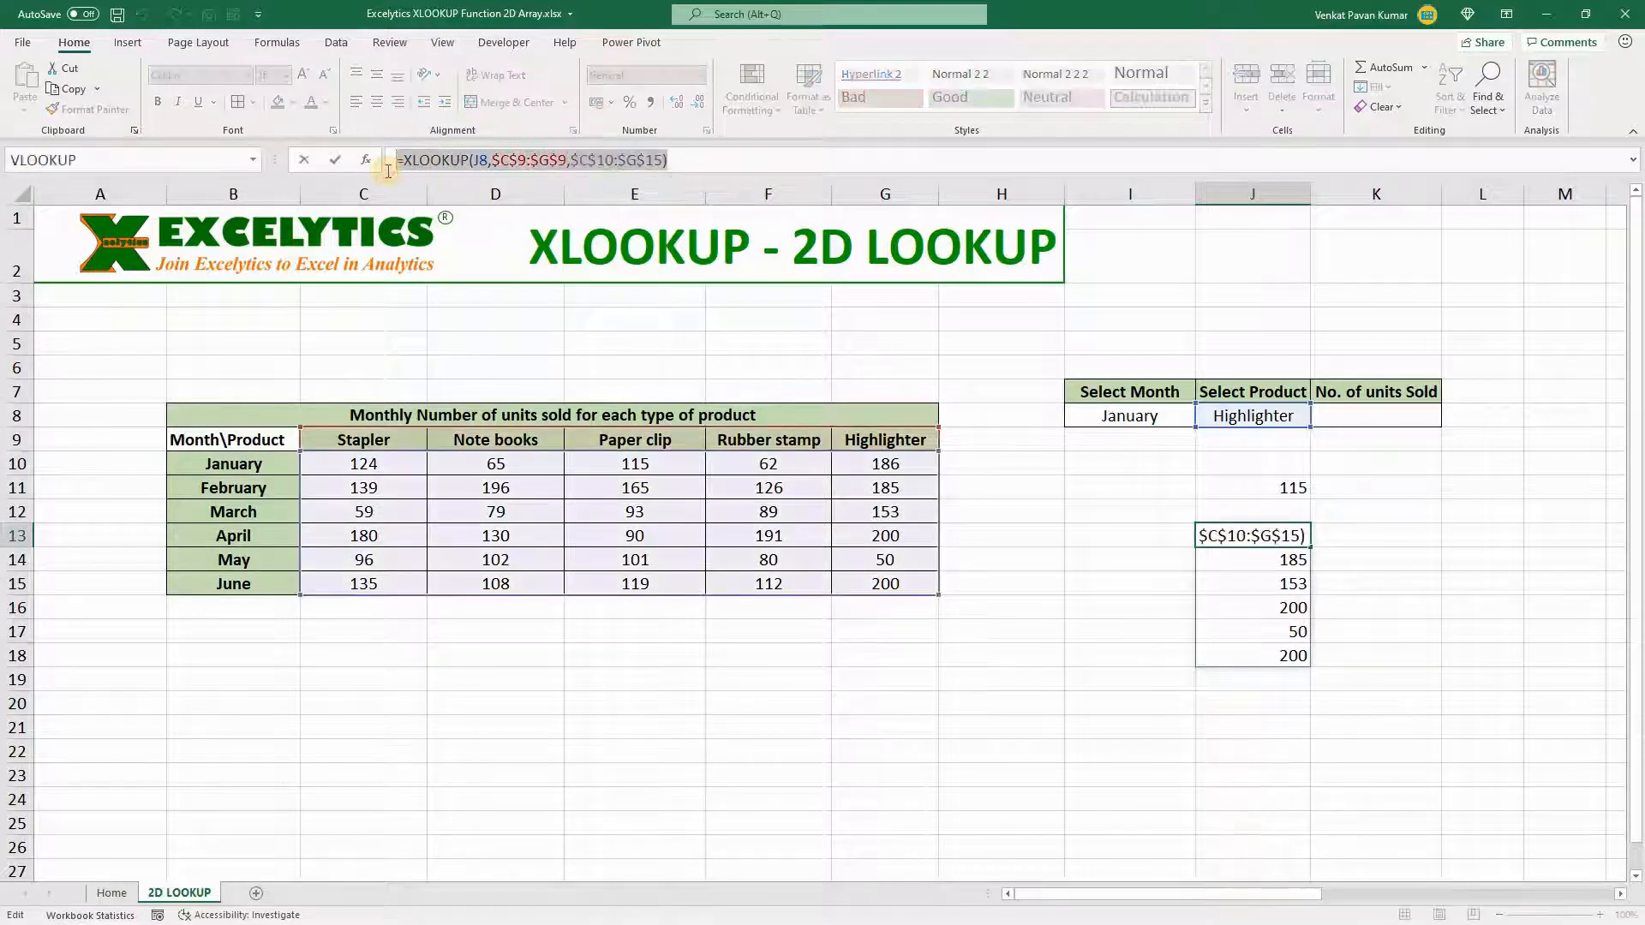
key("Escape")
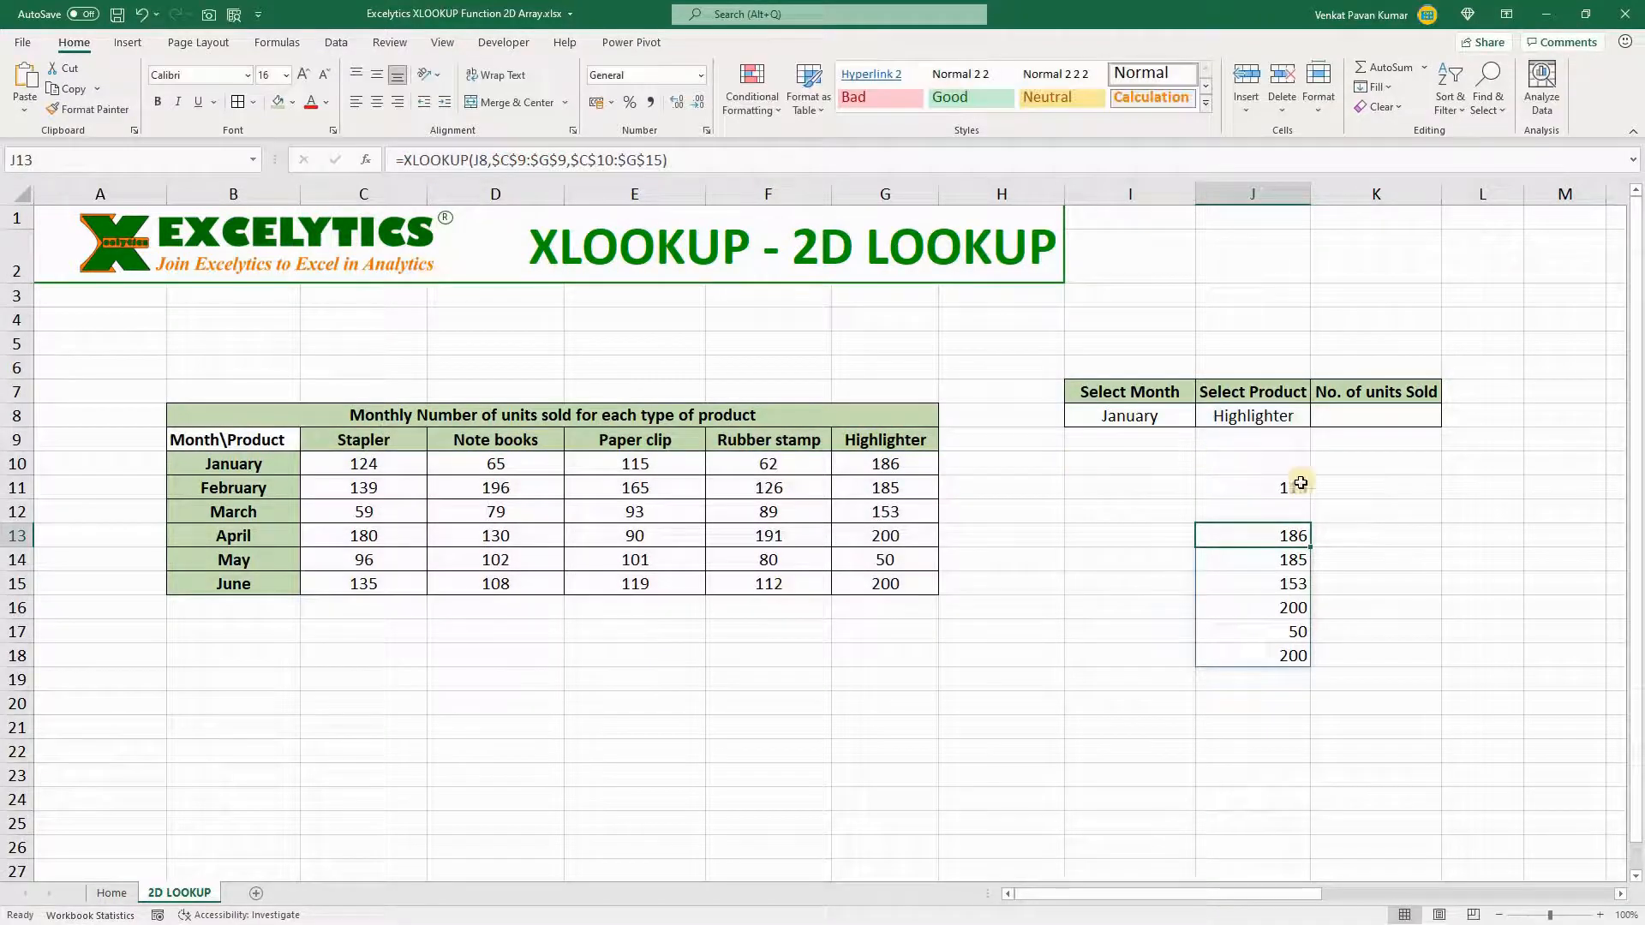
left_click(1294, 486)
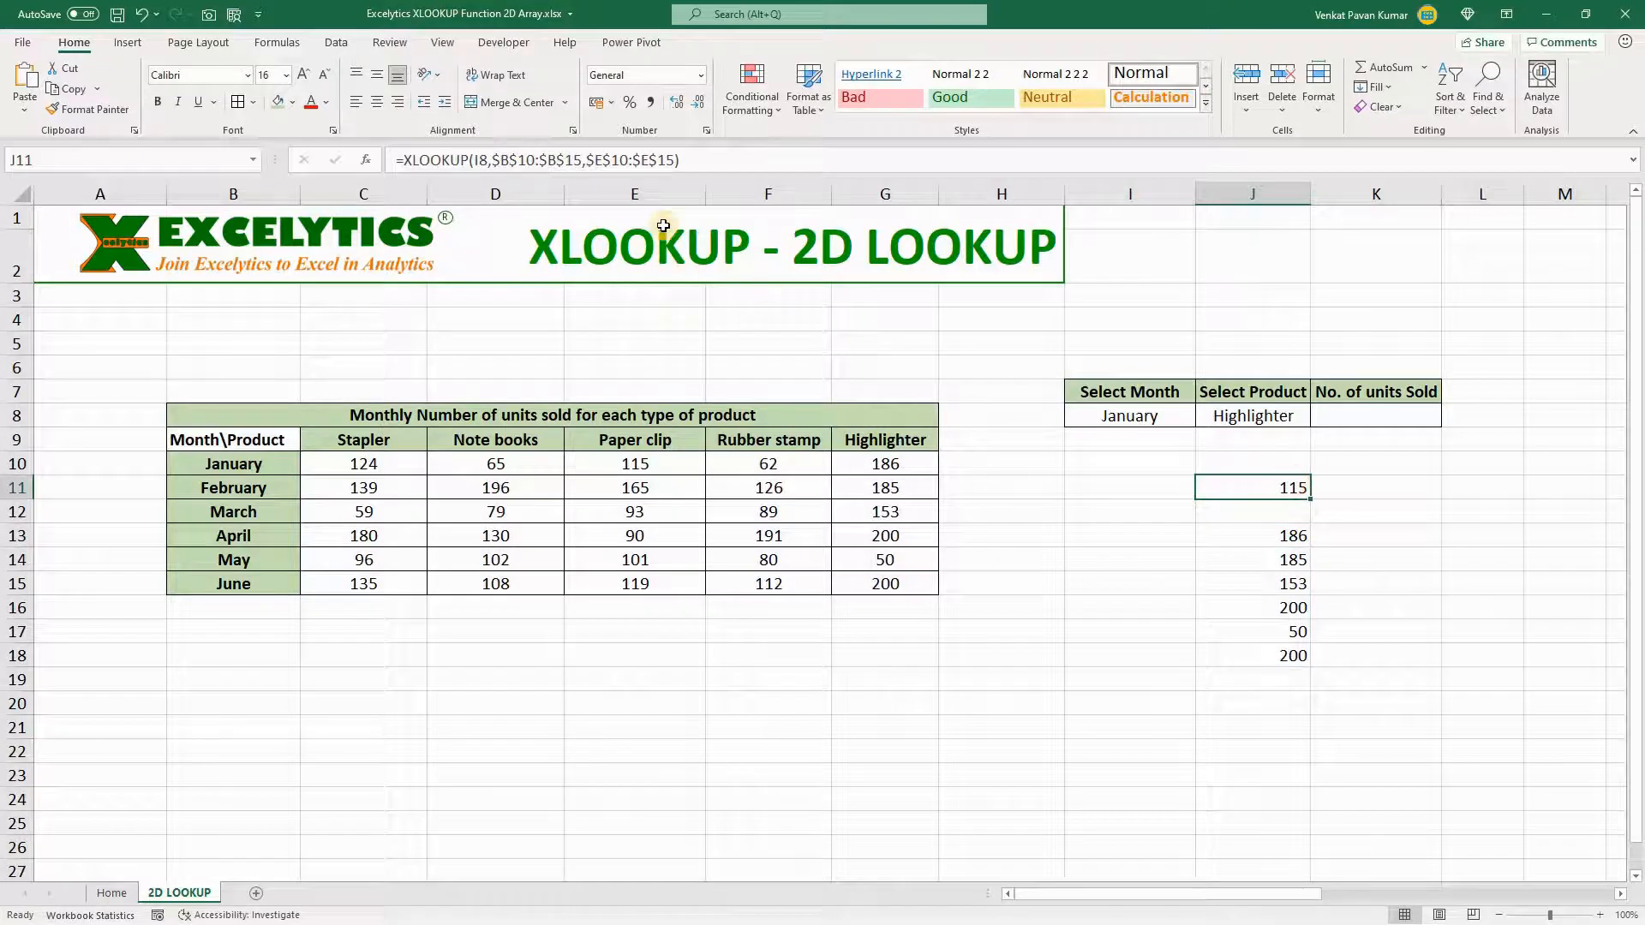
left_click(587, 160)
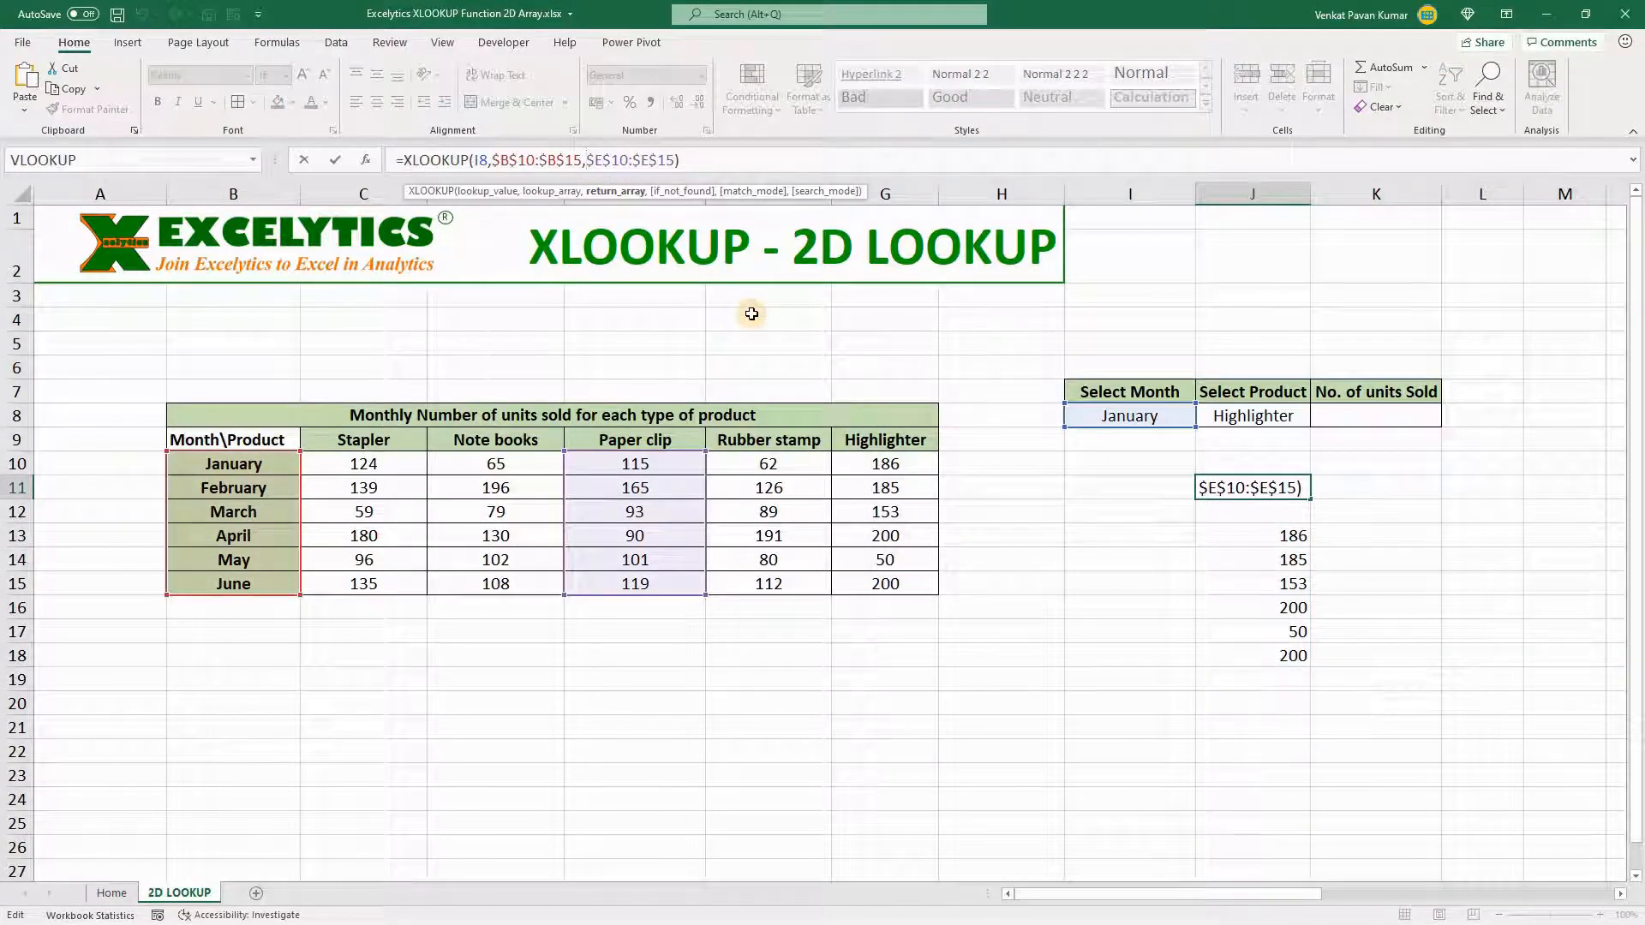
key("shift+Right")
key("shift+Right")
key("shift+Right")
key("shift+Right")
key("shift+Right")
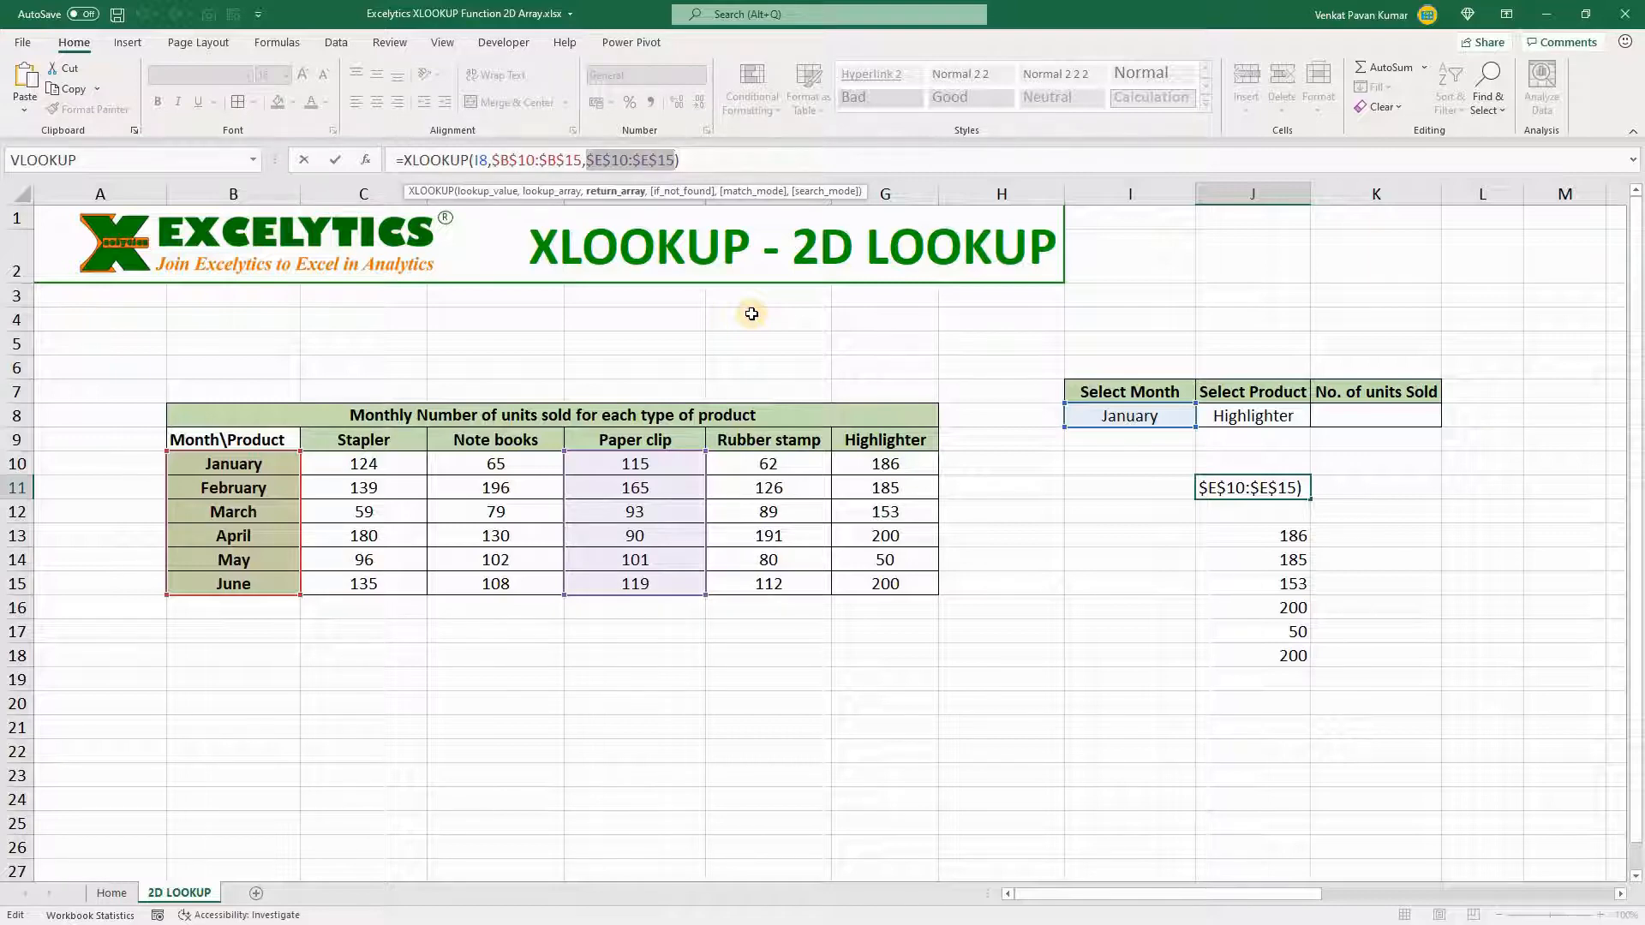
key("ctrl+v")
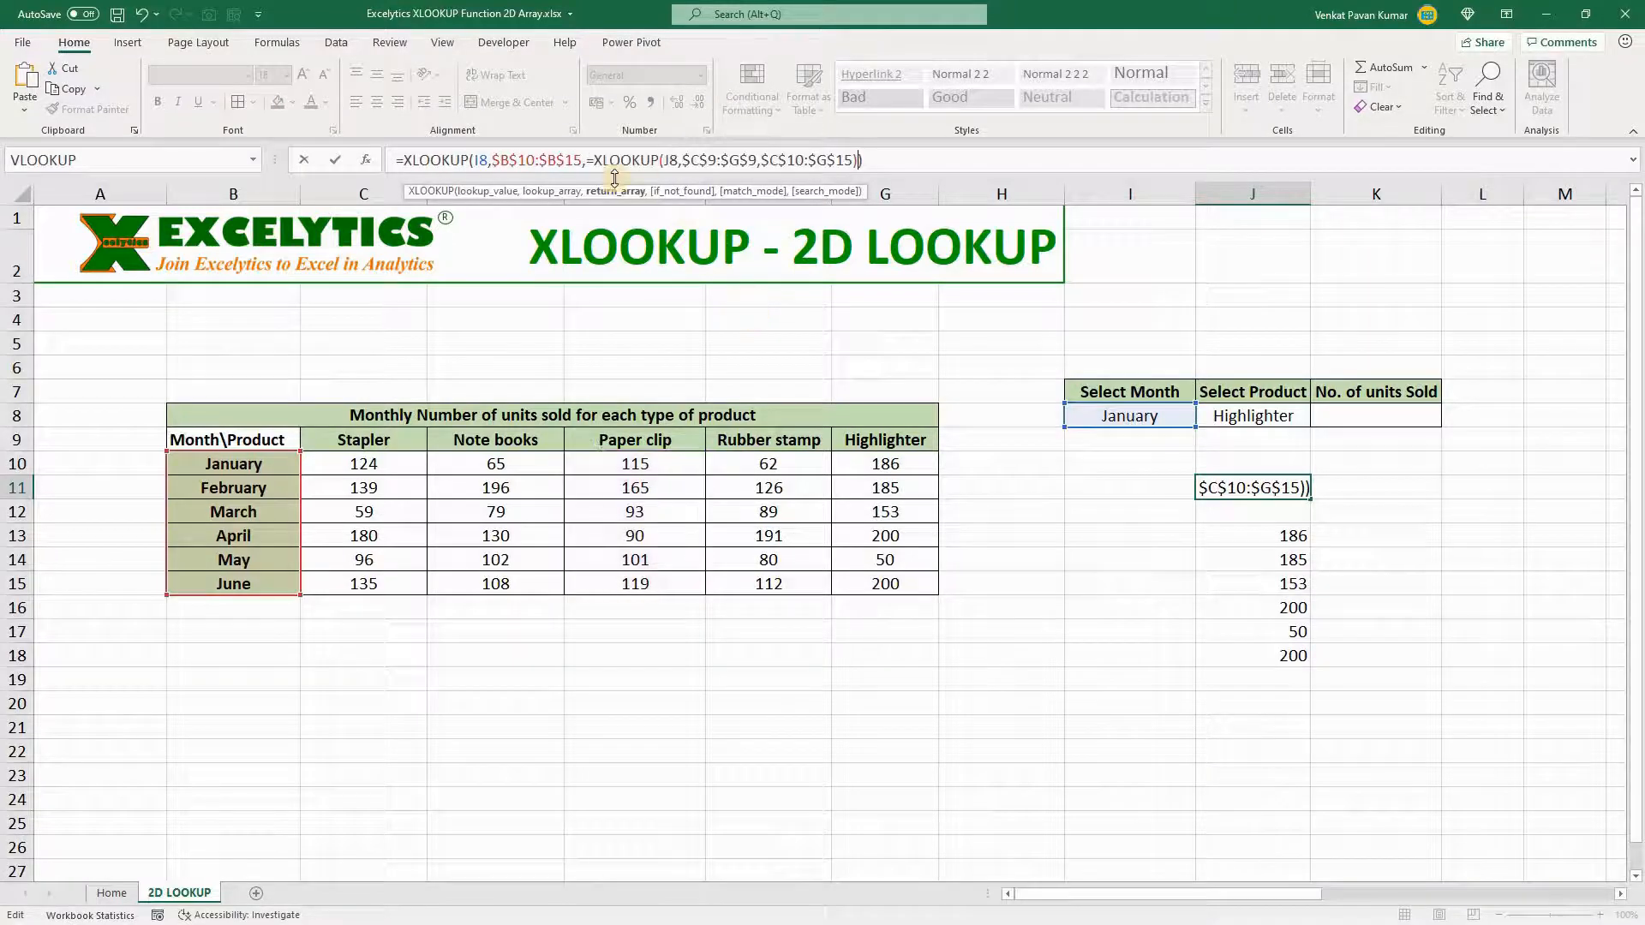
Step: Remove the extra equals sign before the nested XLOOKUP and commit J11 as =XLOOKUP(I8,$B$10:$B$15,XLOOKUP(J8,$C$9:$G$9,$C$10:$G$15))
left_click(596, 160)
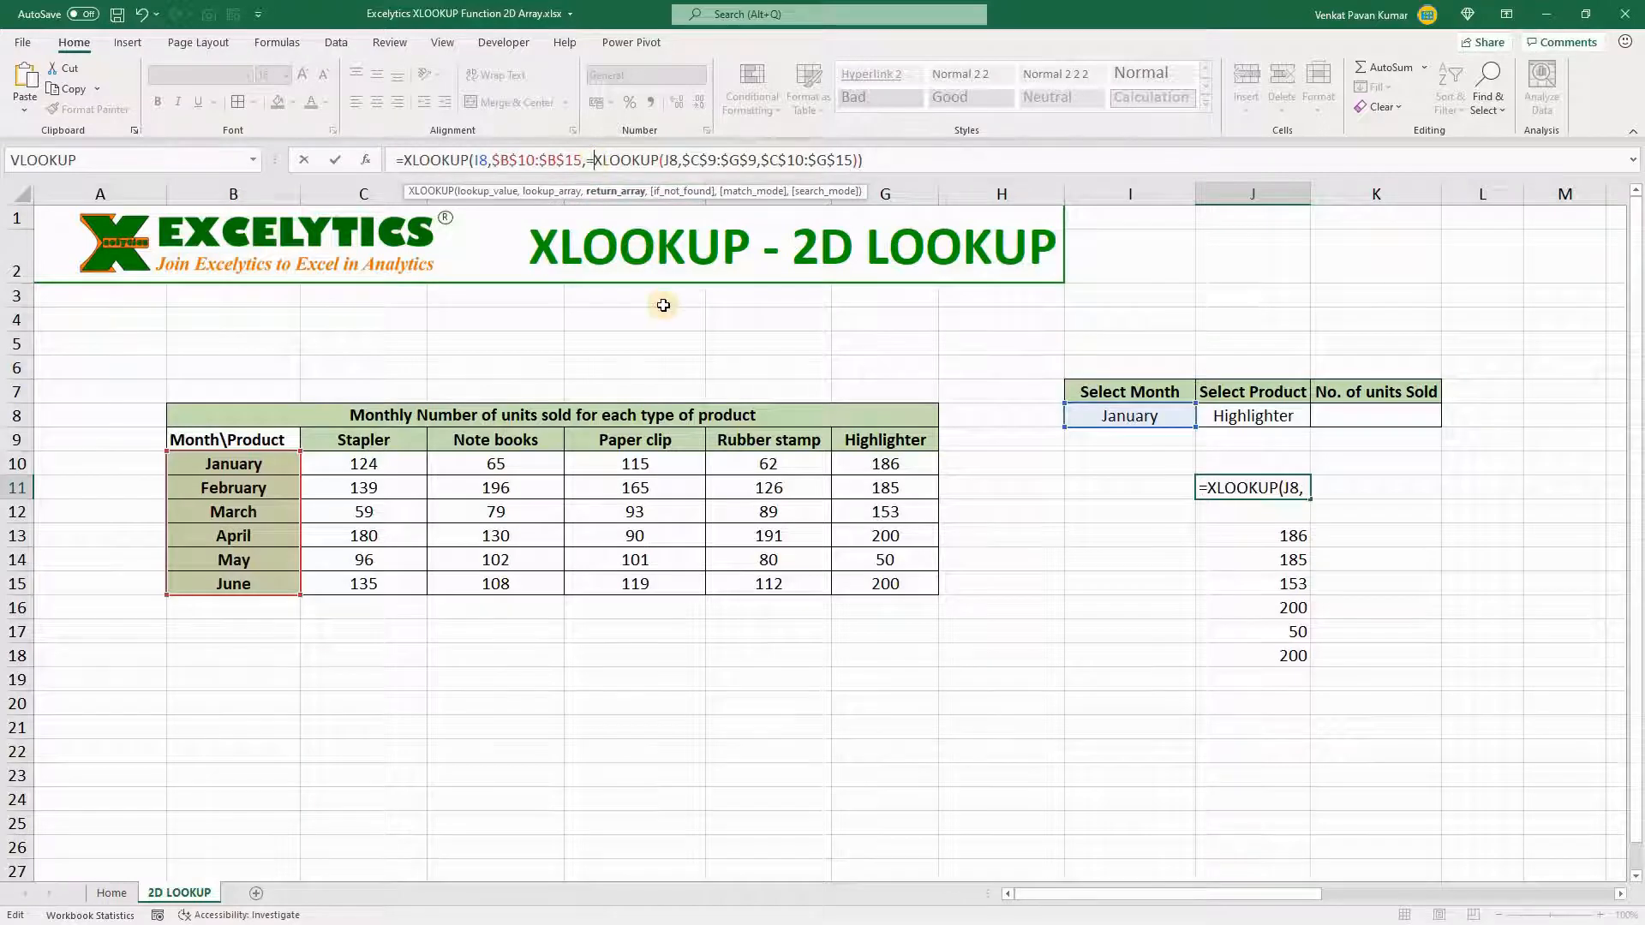
key("Delete")
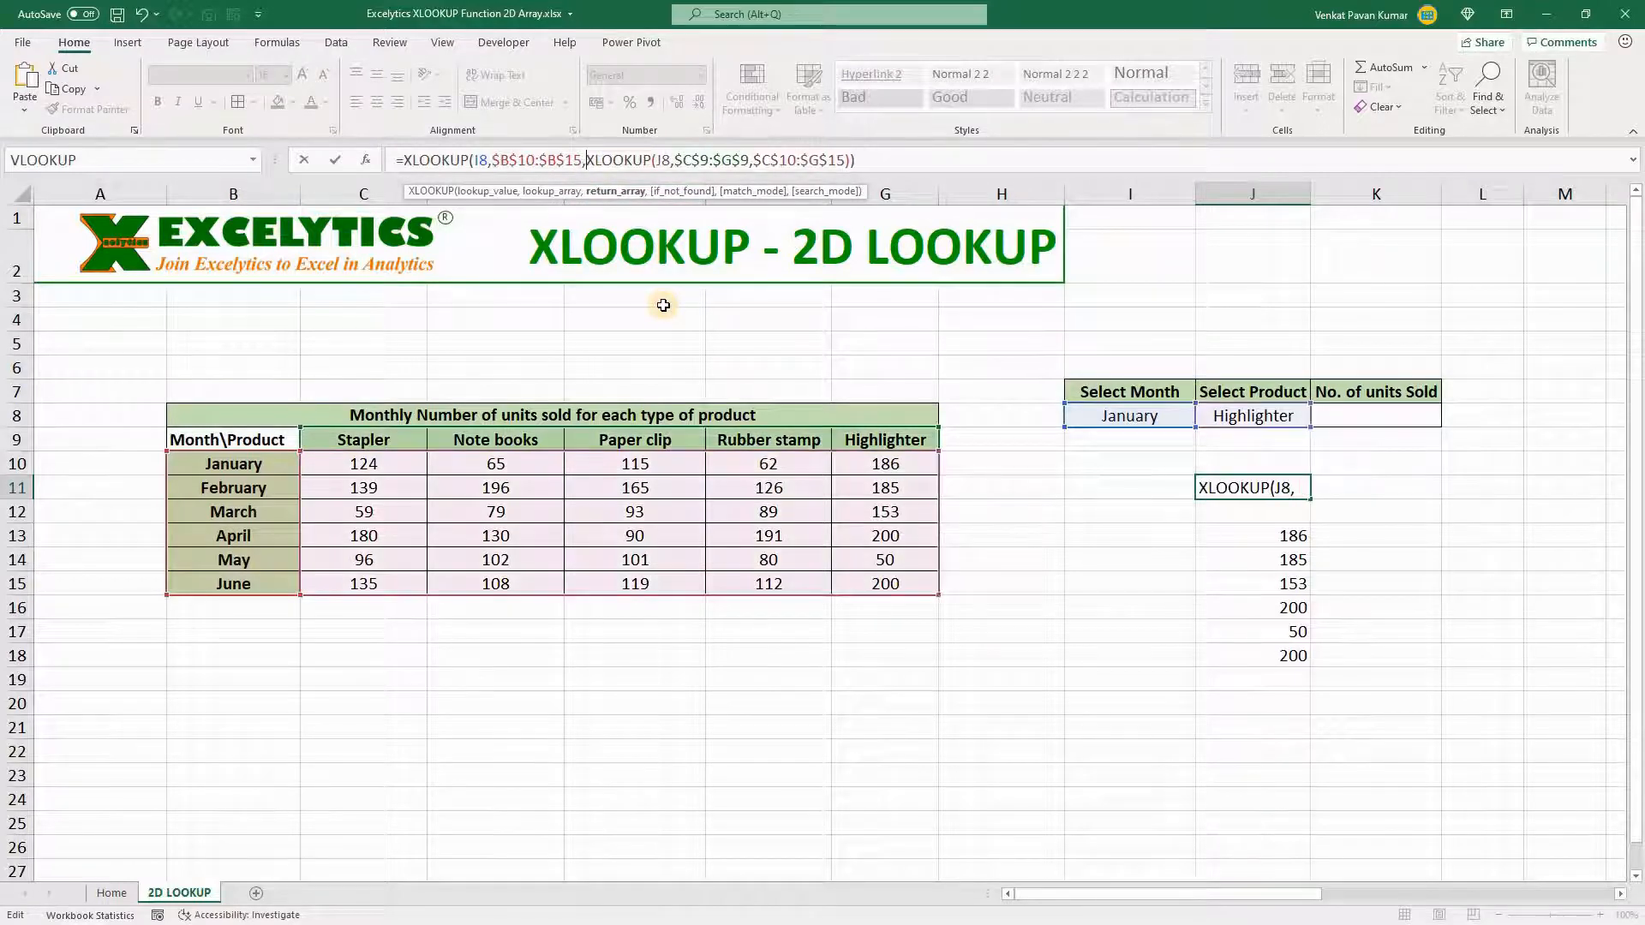
key("Return")
key("Down")
key("Up")
key("Up")
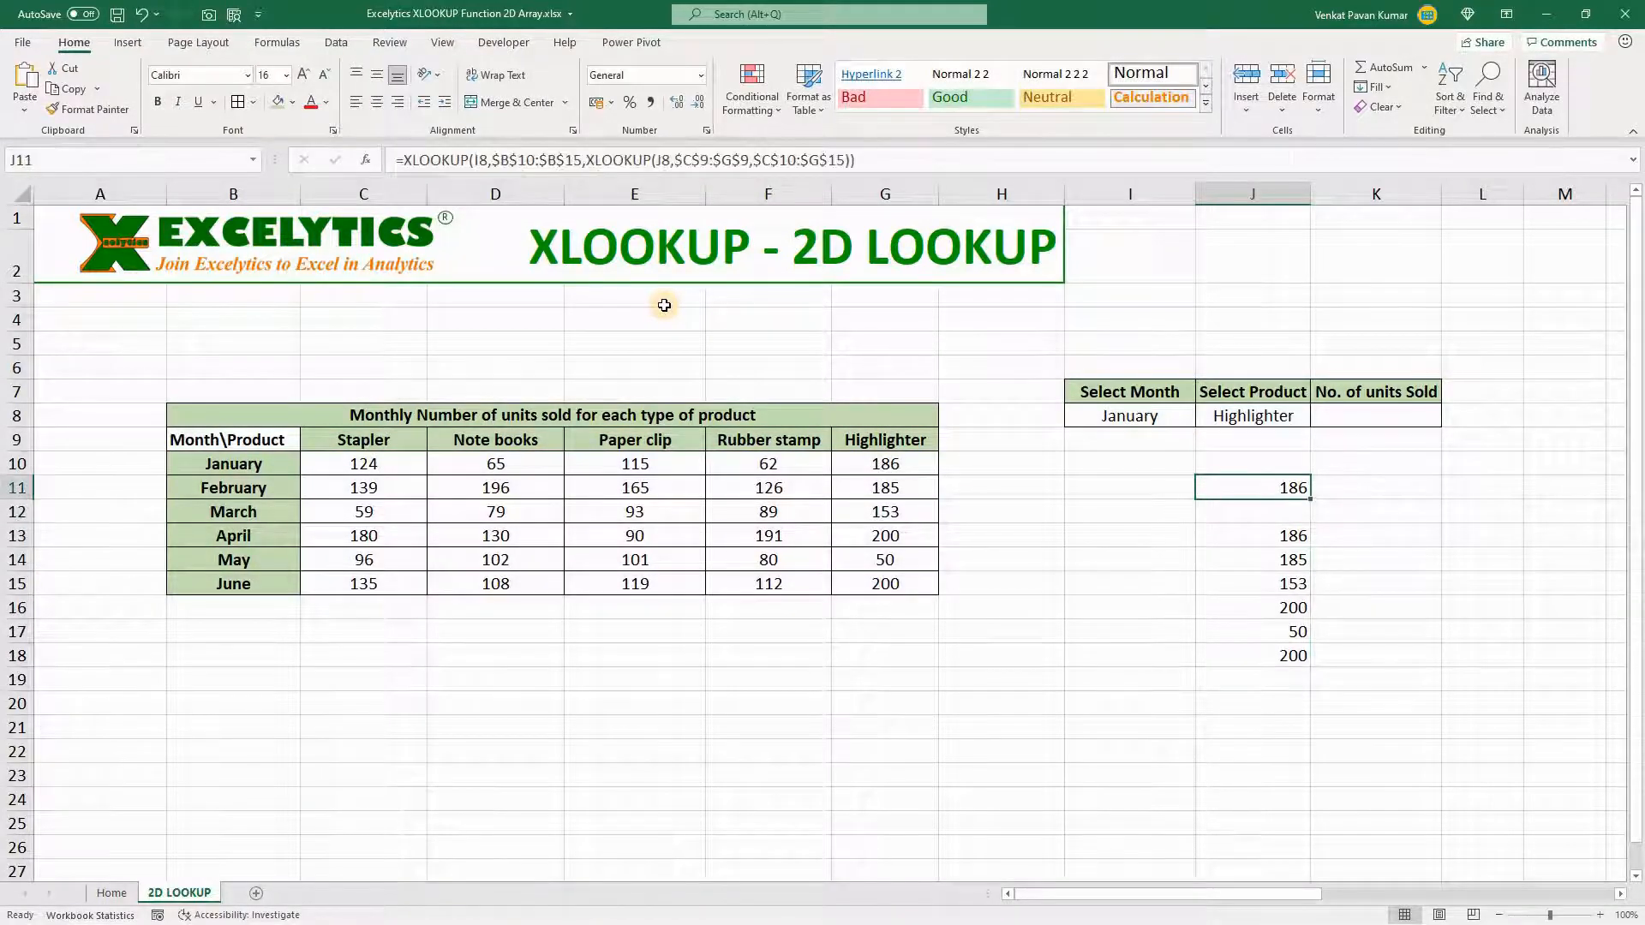
Step: Check the J11 result against the selected month and product and the January Highlighter value in the table
left_click(1137, 420)
left_click(1276, 418)
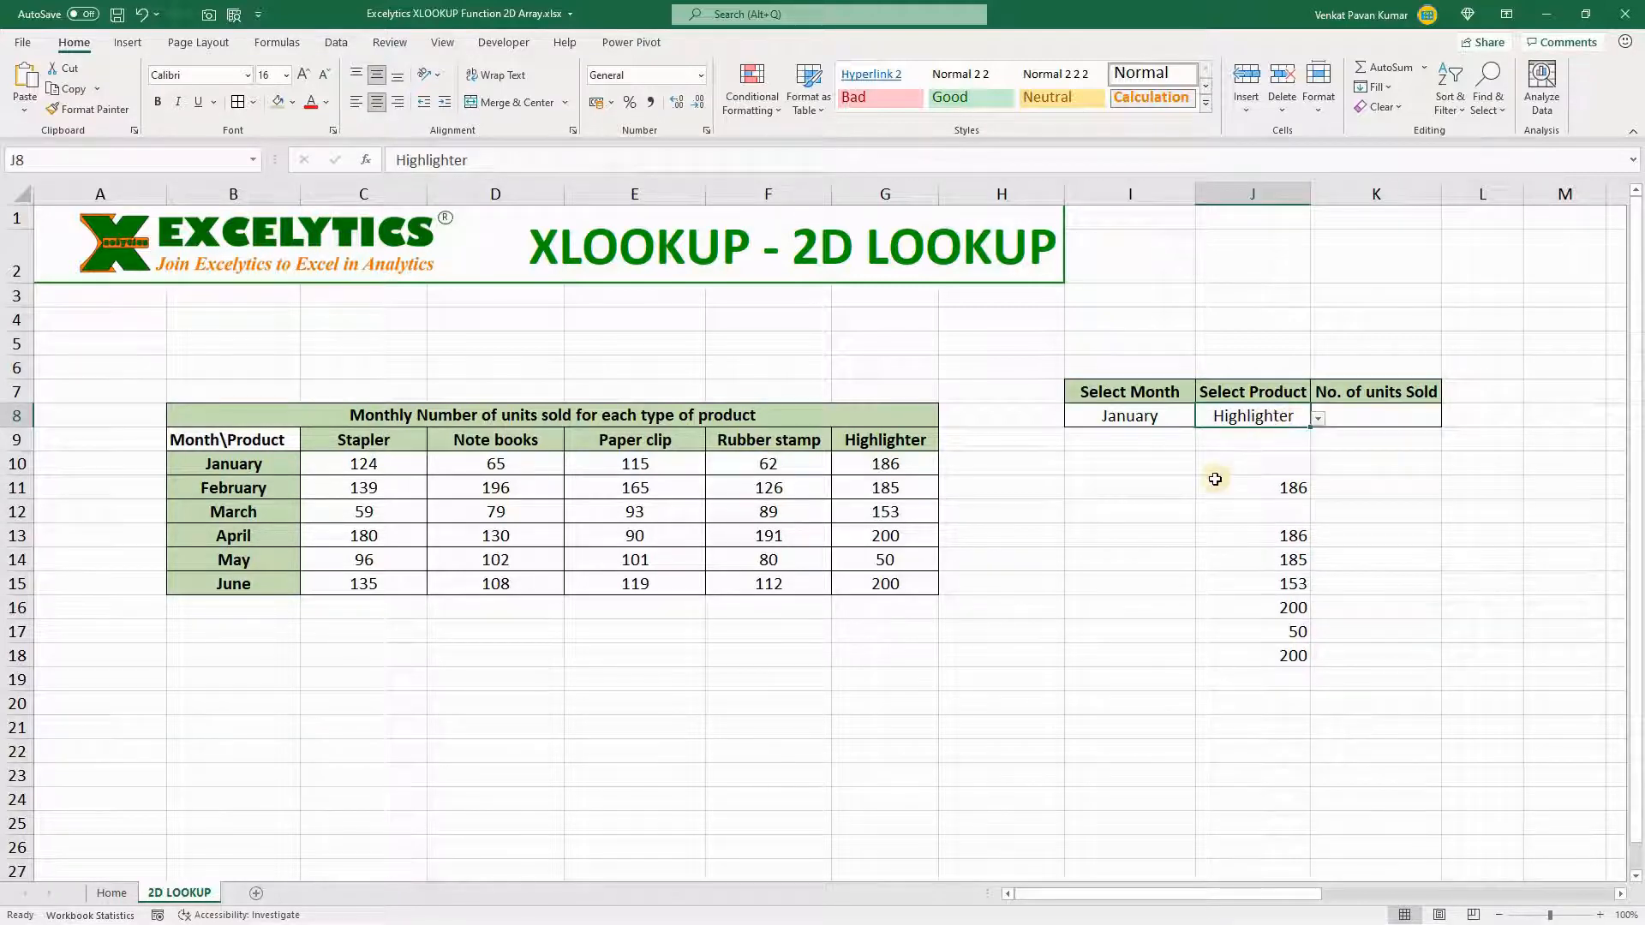
left_click(872, 464)
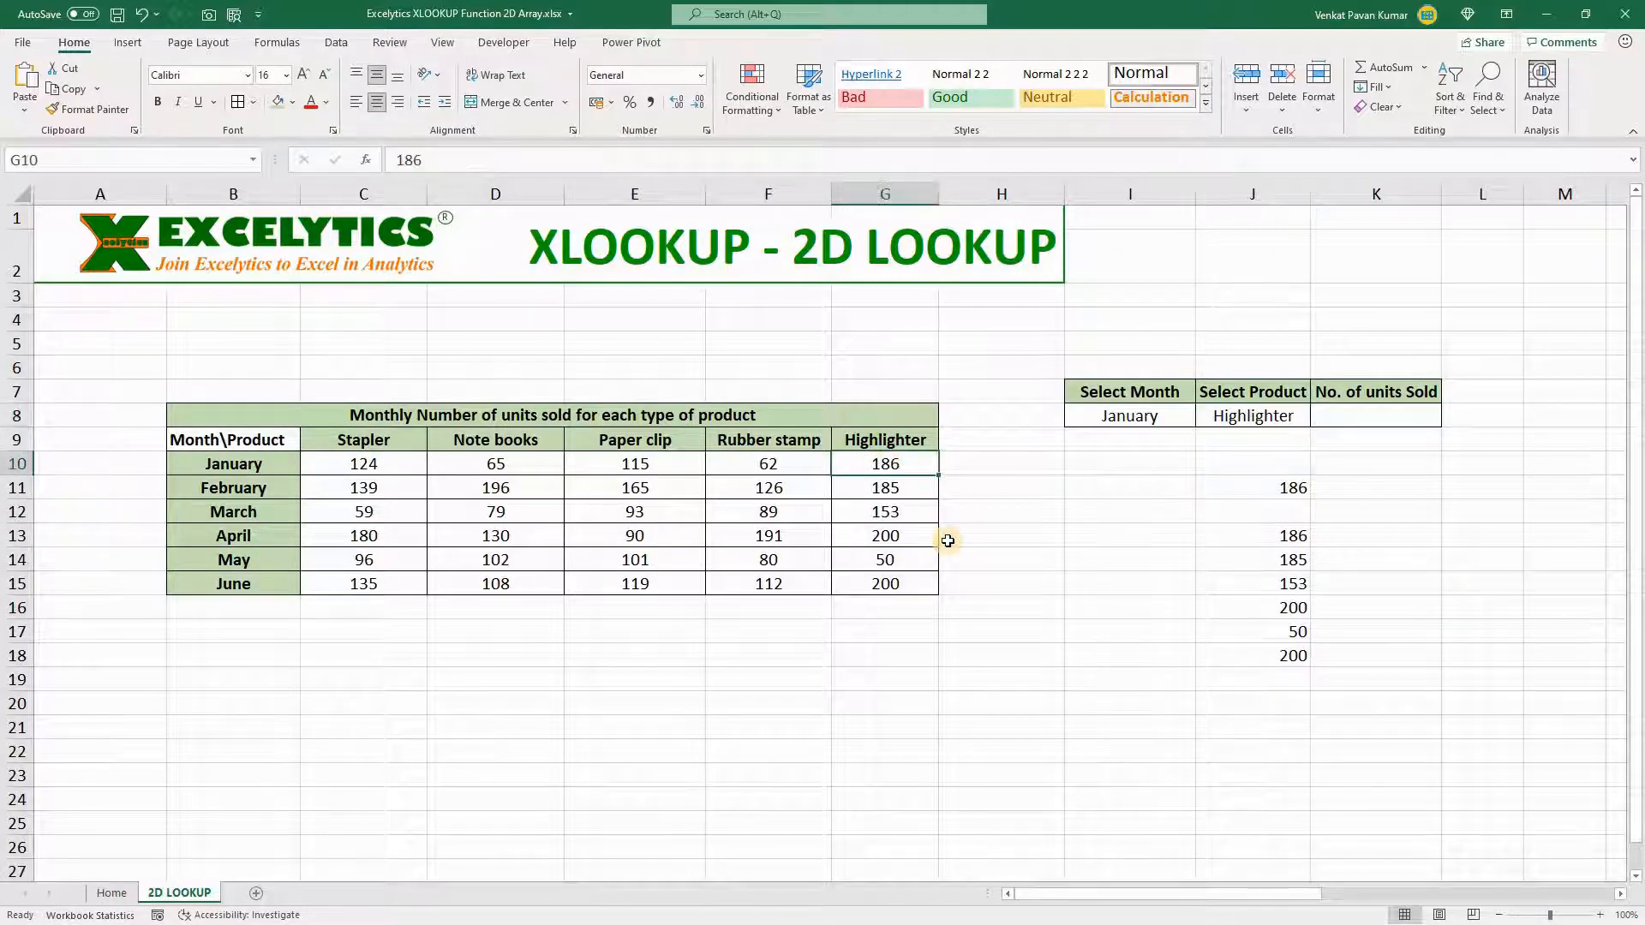
Step: Copy the nested J11 formula text into K8 as =XLOOKUP(I8,$B$10:$B$15,XLOOKUP(J8,$C$9:$G$9,$C$10:$G$15))
left_click(1288, 487)
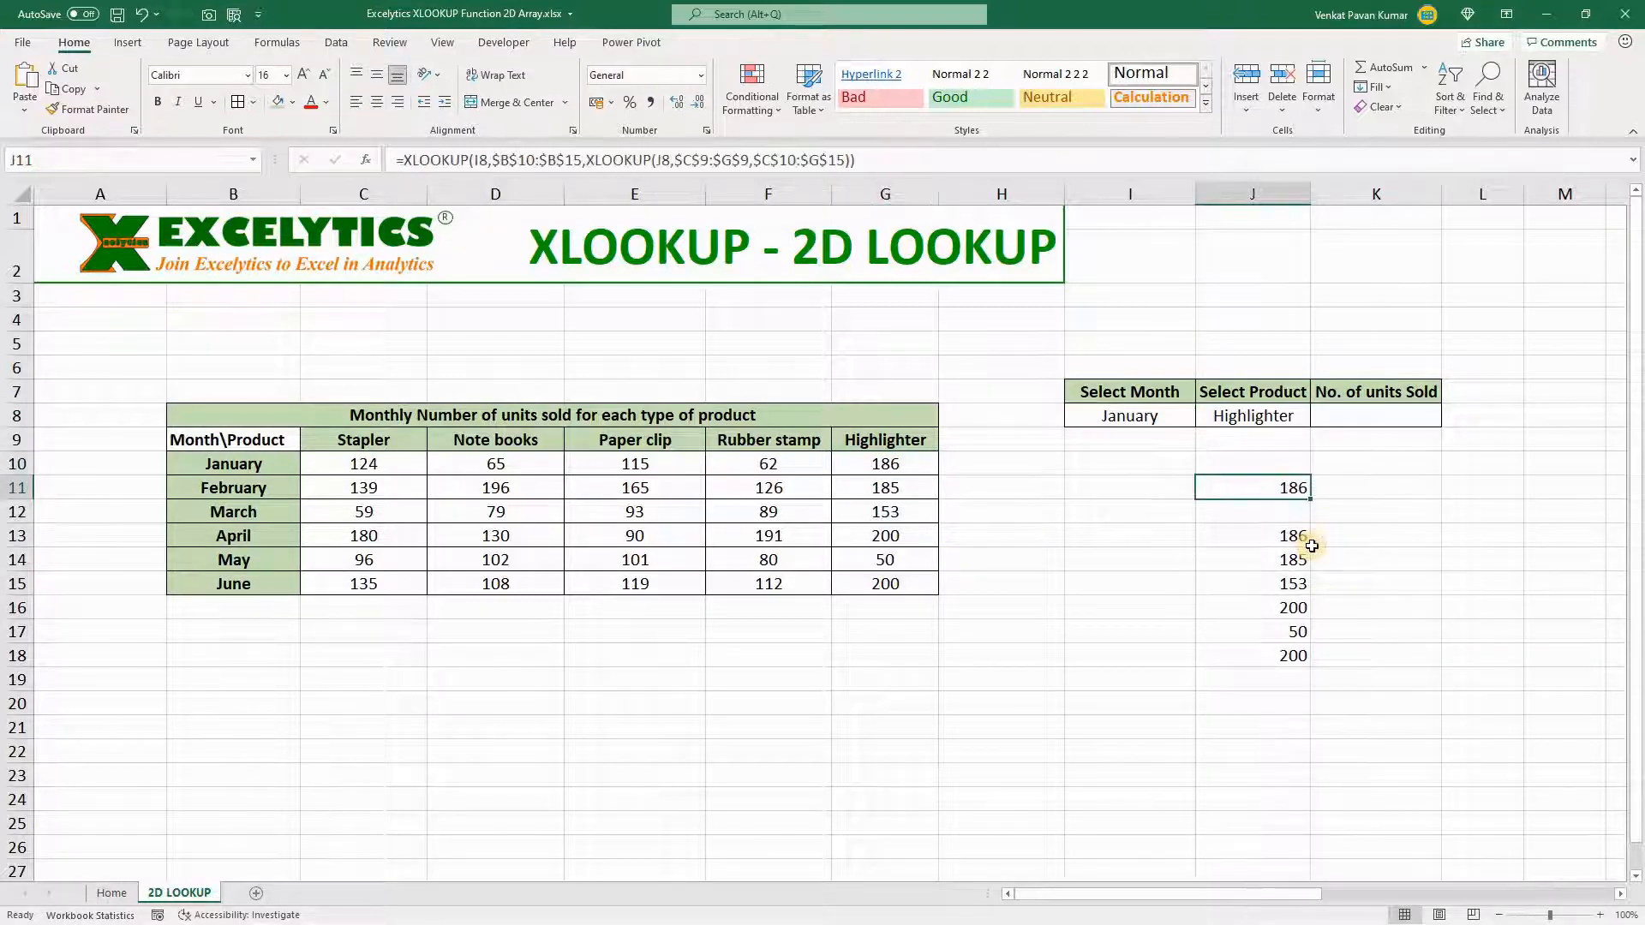
left_click(881, 159)
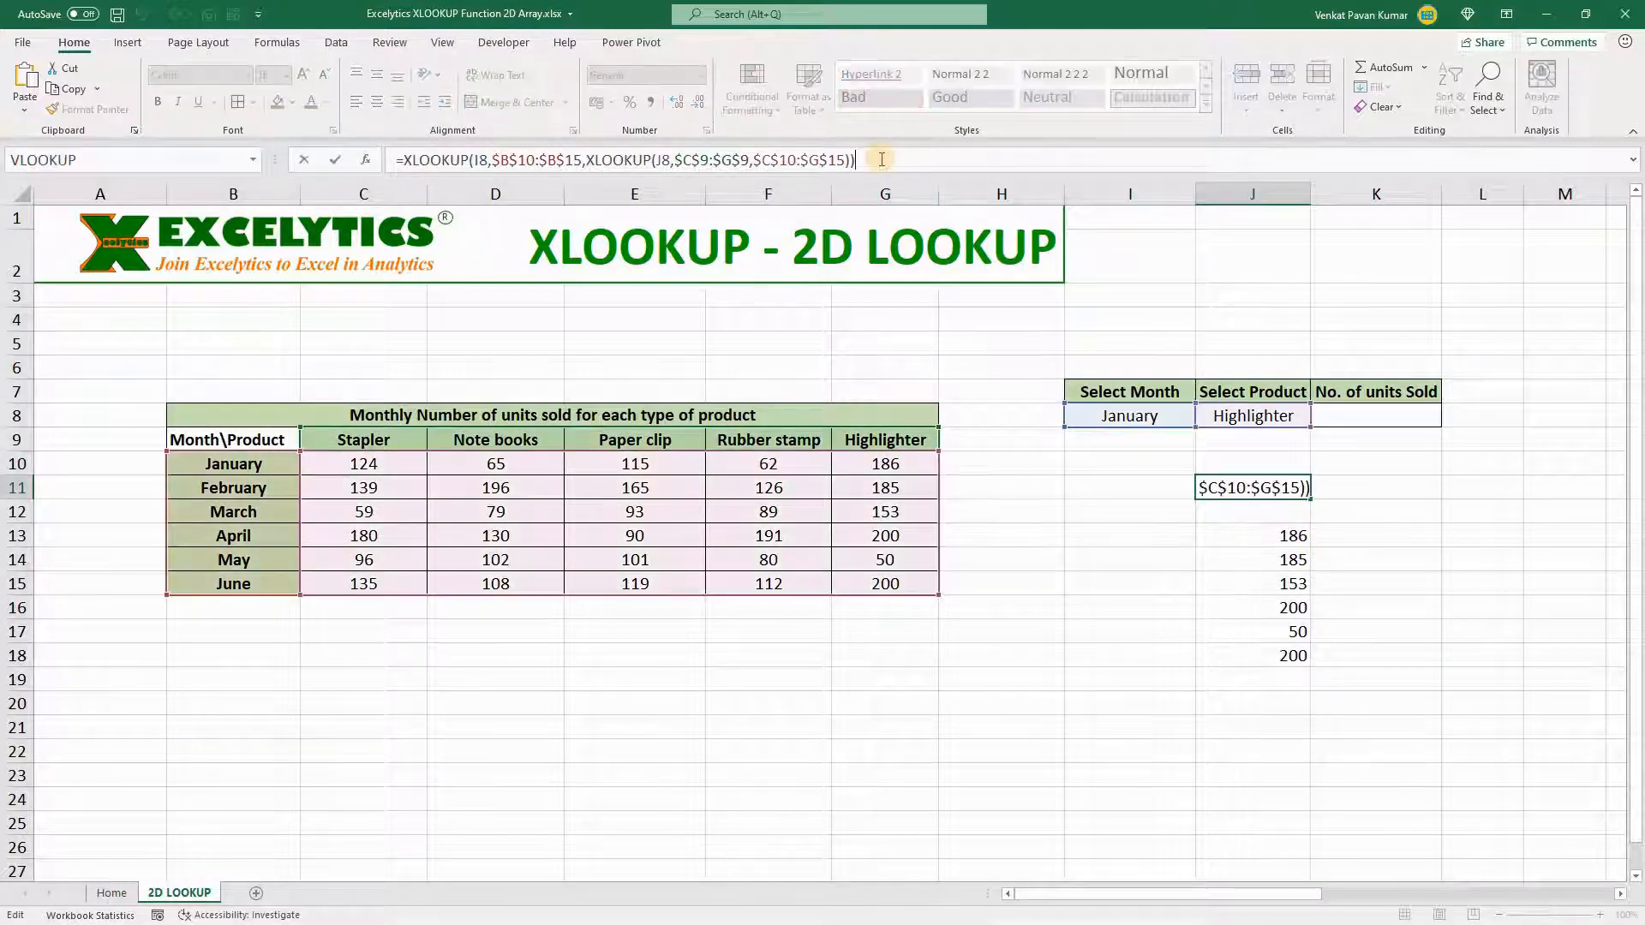
key("Escape")
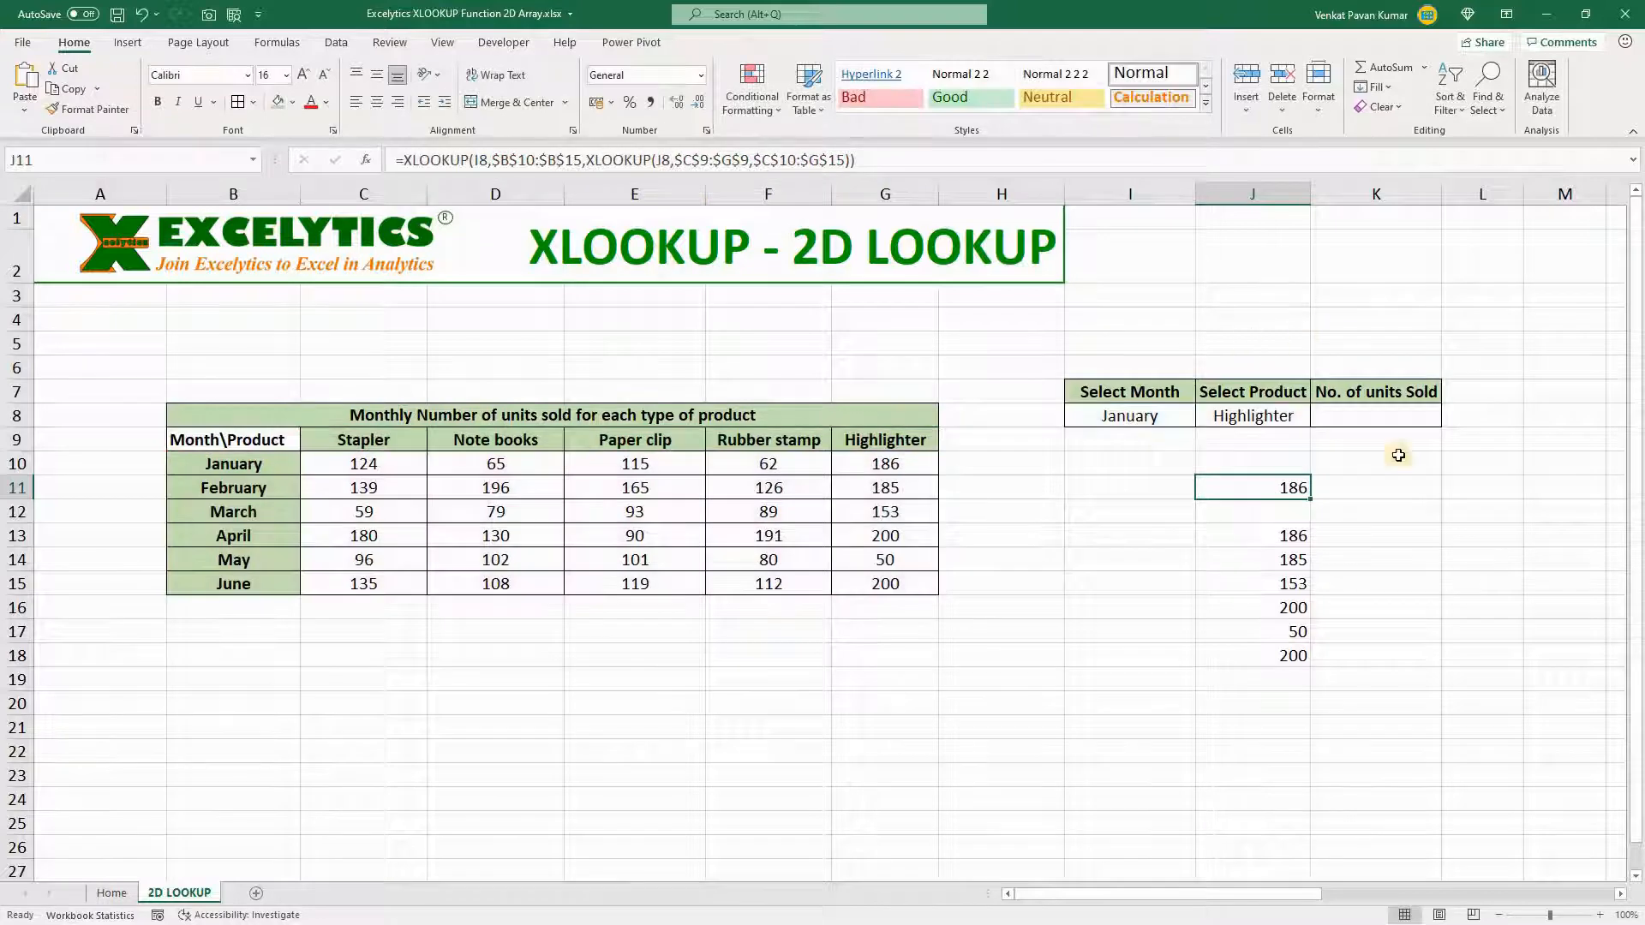
left_click(1373, 416)
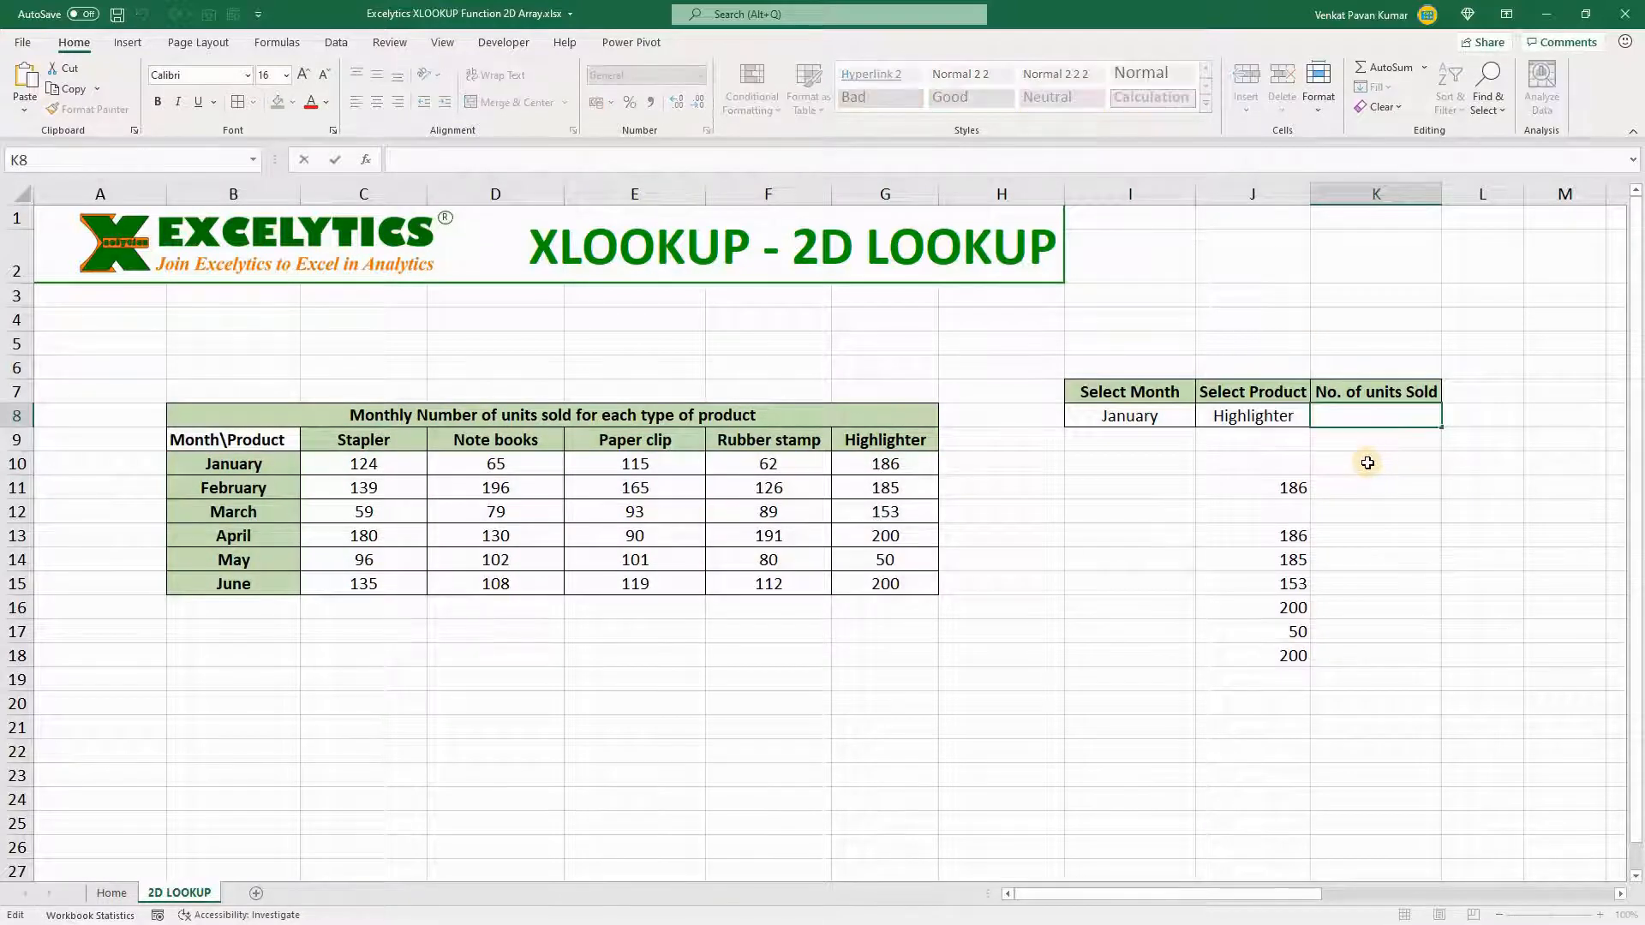
type("=XLOOKUP(I8,$B$10:$B$15,XLOOKUP(J8,$C$9:$G$9,$C$10:$G$15))")
key("Return")
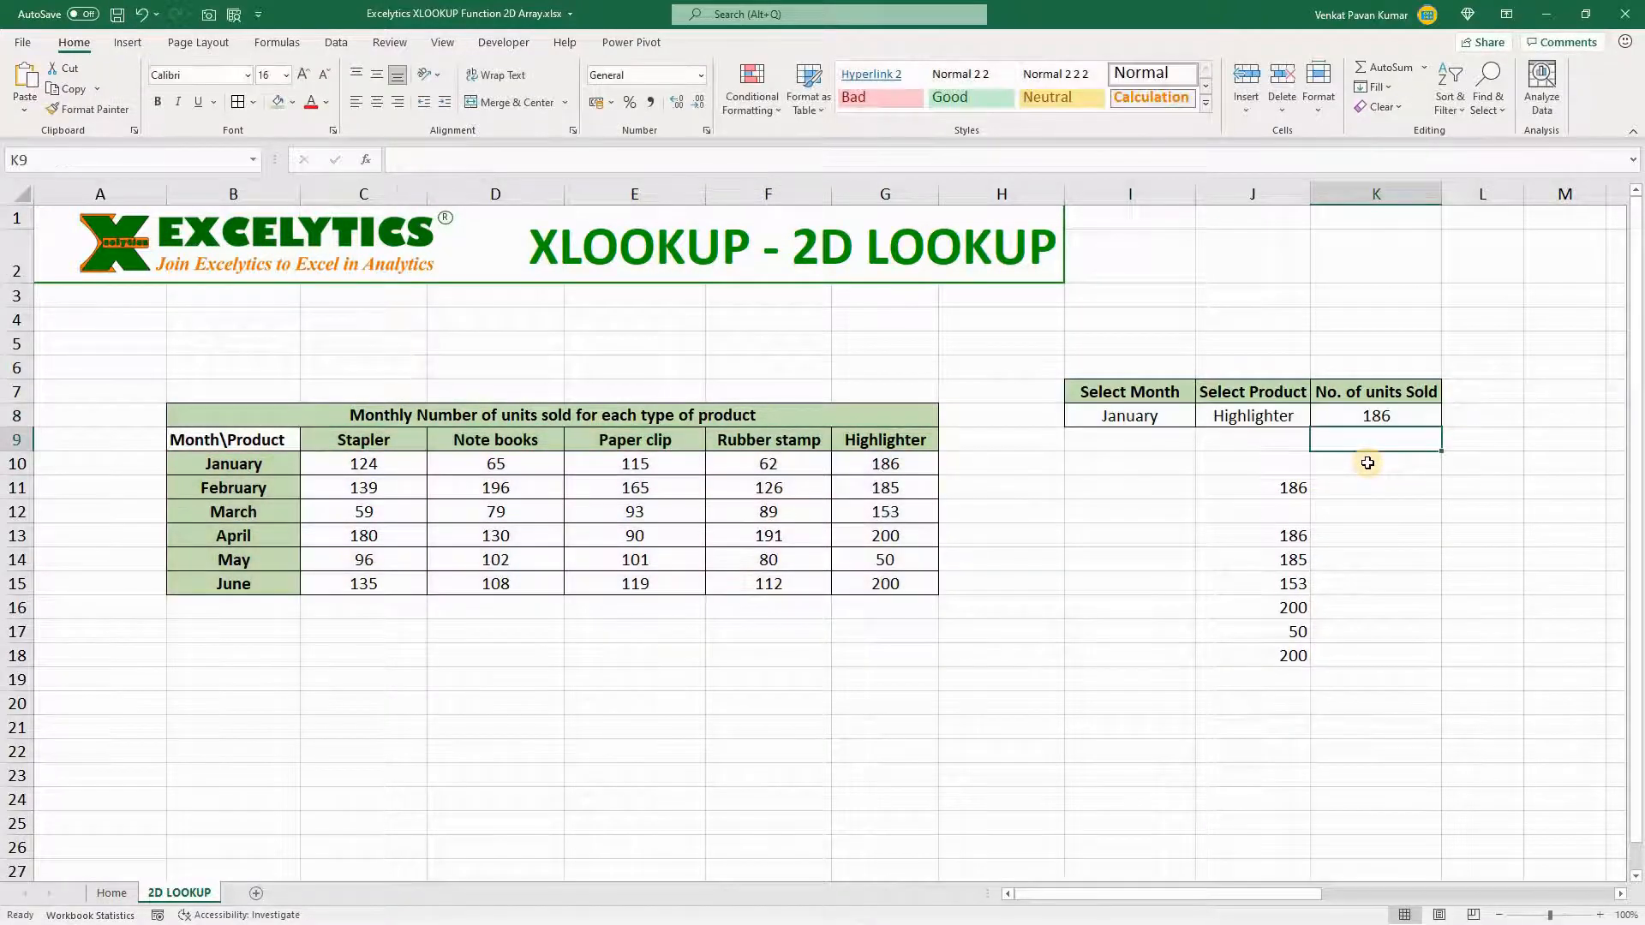
Step: Clear the helper formulas and results from J11:J18
left_click(1286, 486)
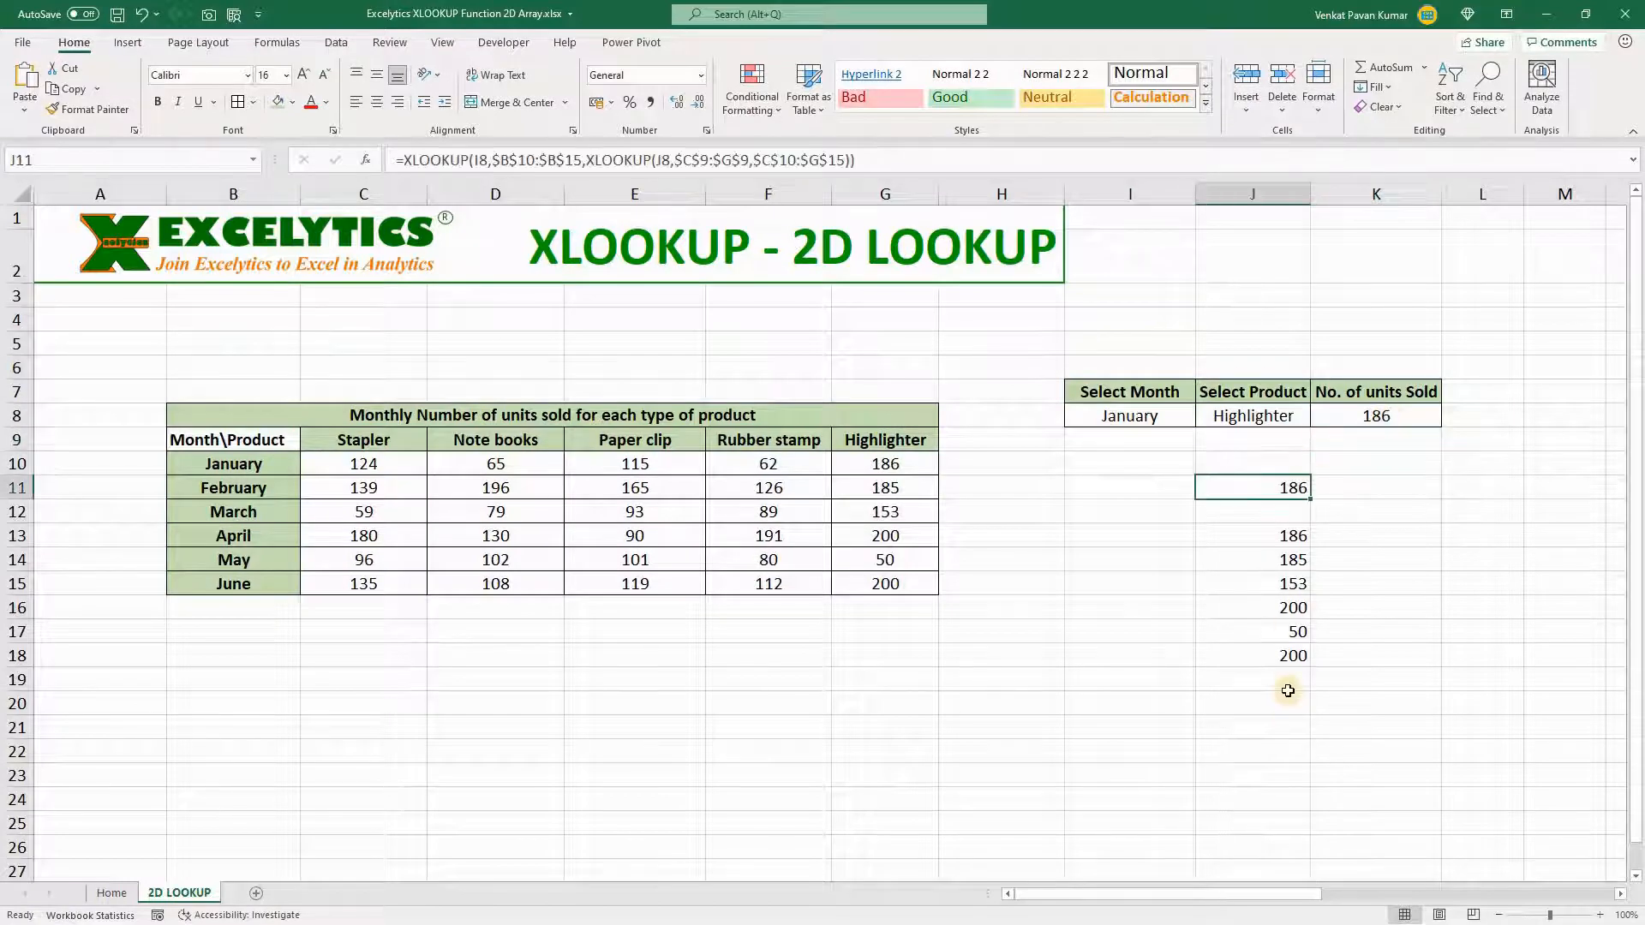
left_click(1288, 662, "shift")
key("Delete")
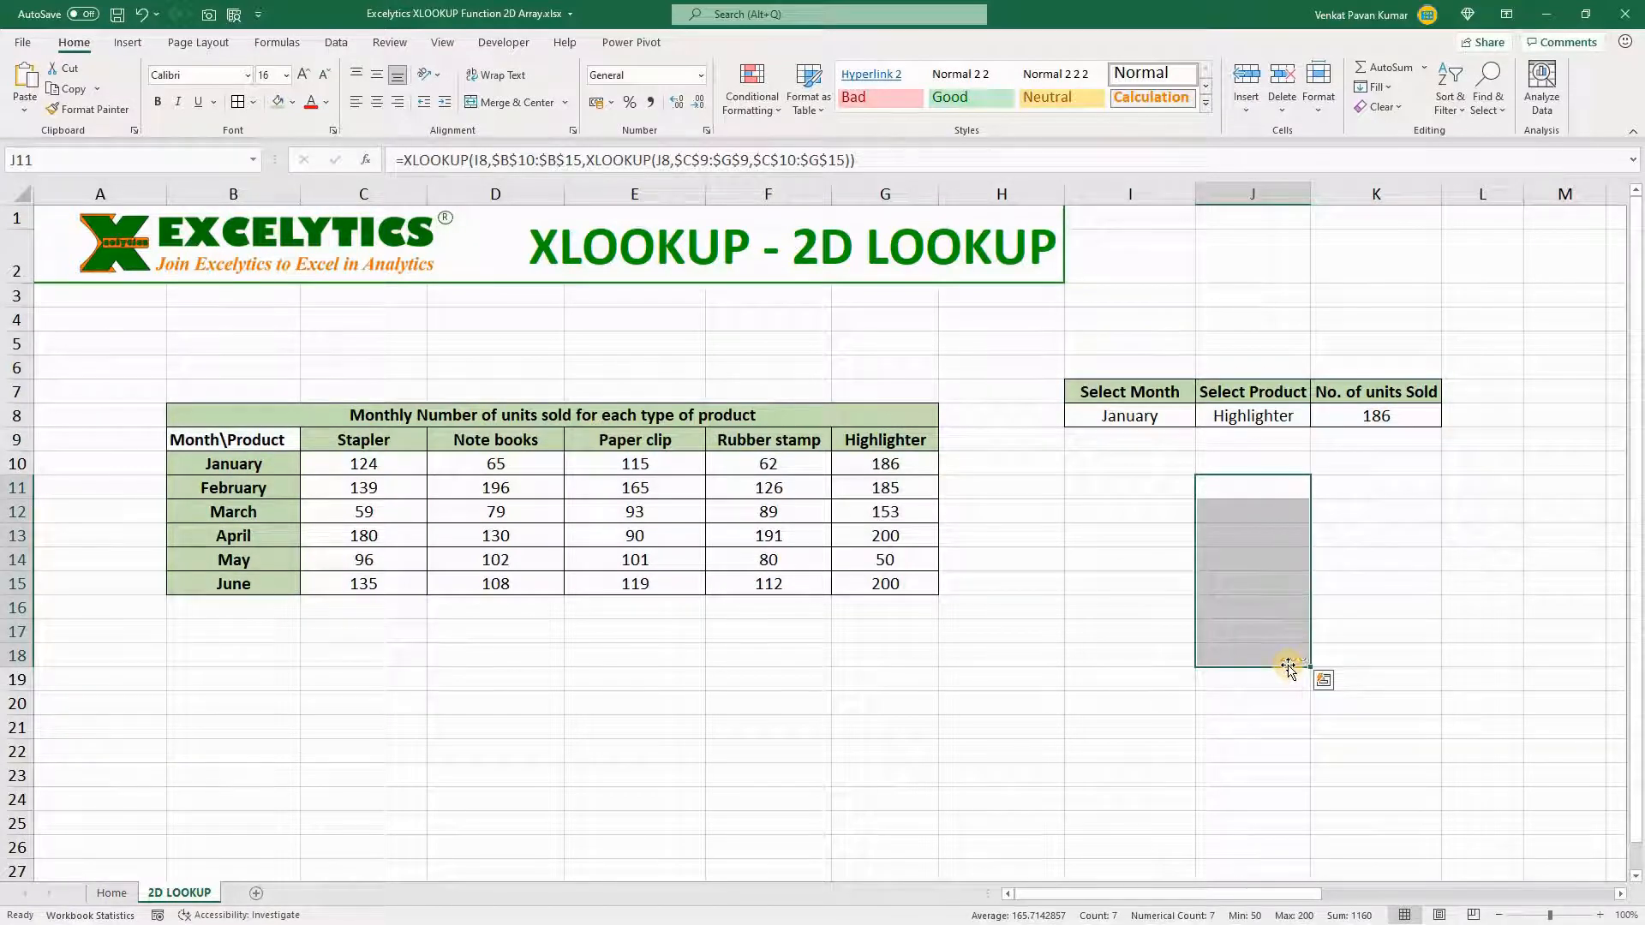
Step: Test the K8 lookup by setting the month in I8 to March and the product in J8 to Note books
left_click(1393, 416)
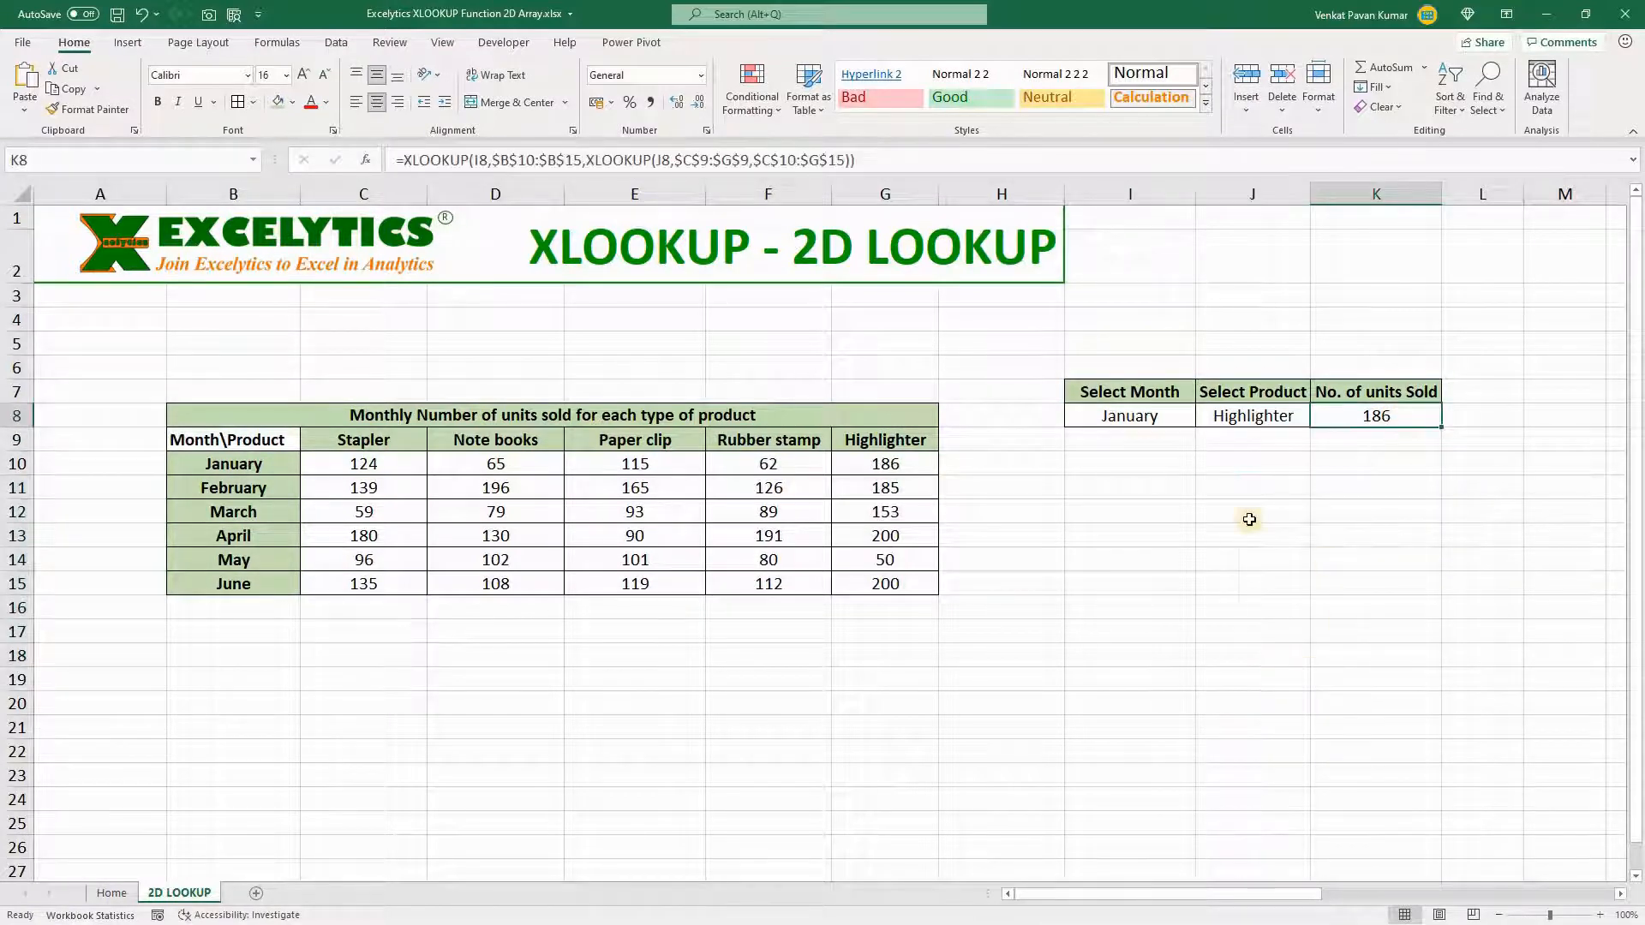
left_click(1131, 417)
left_click(1203, 418)
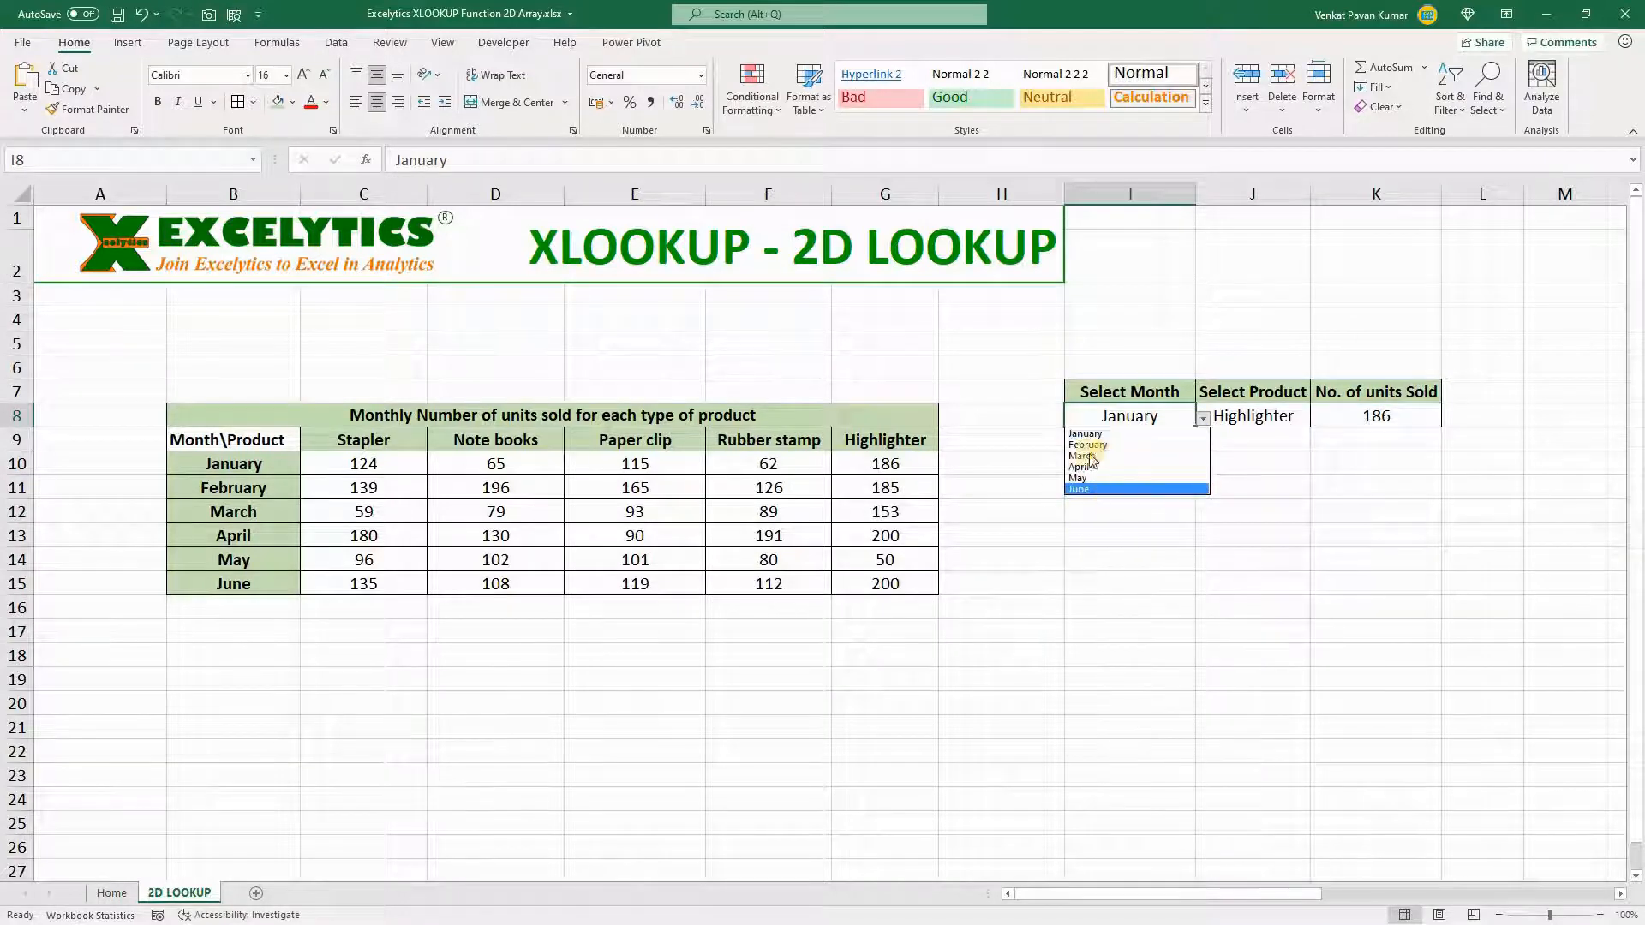
left_click(1081, 456)
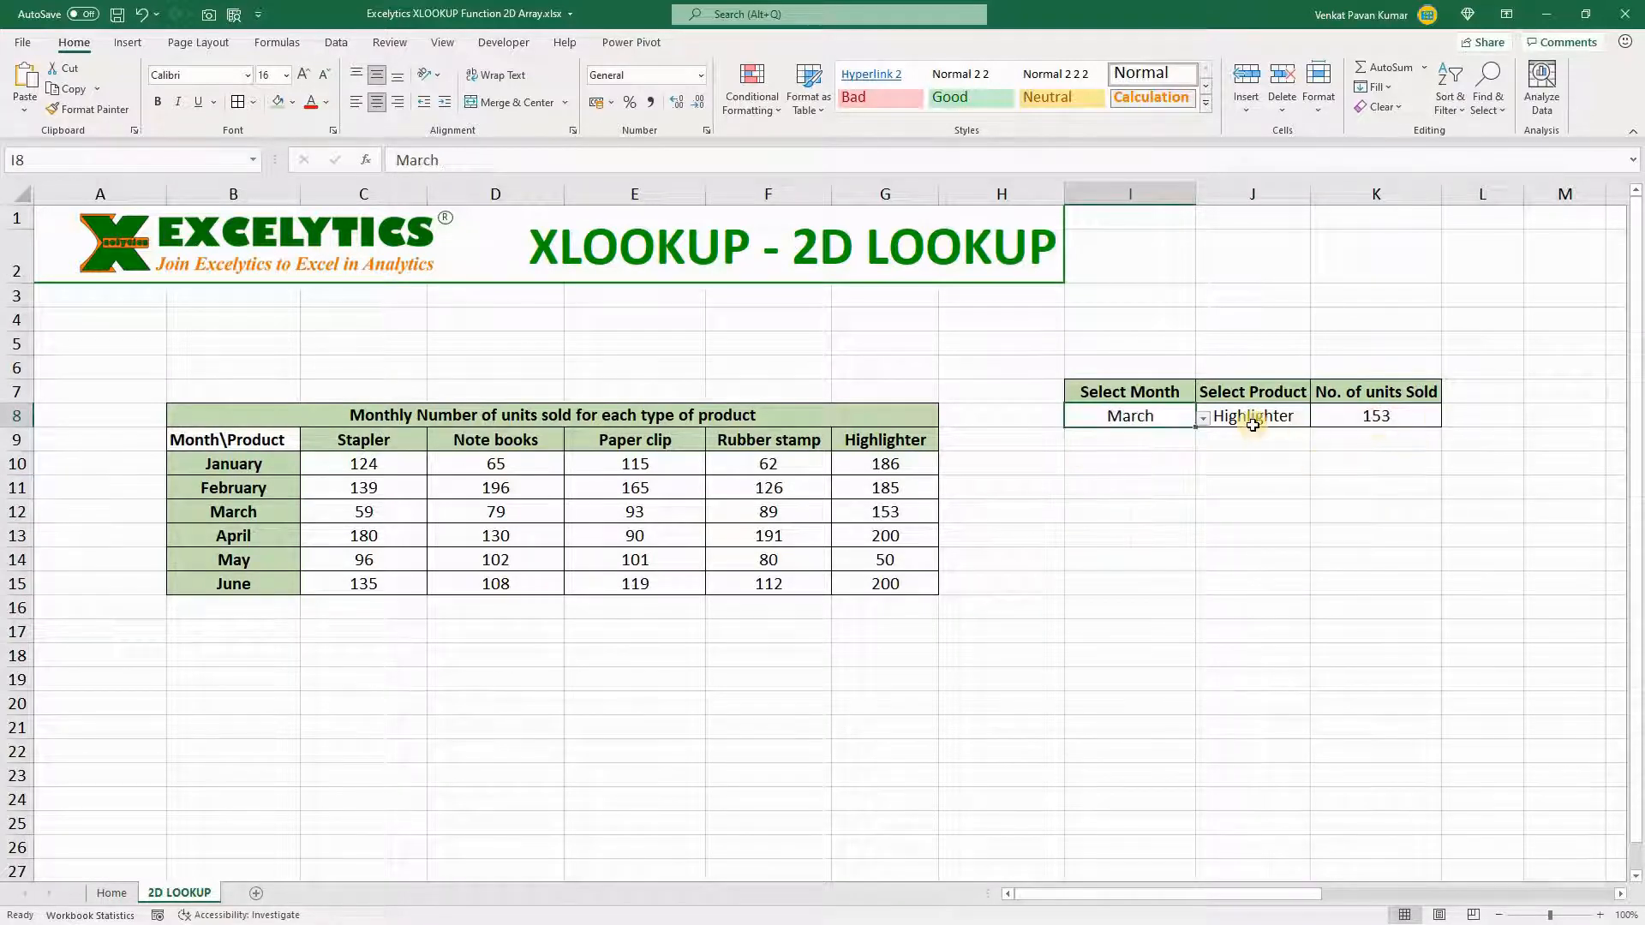
left_click(1260, 416)
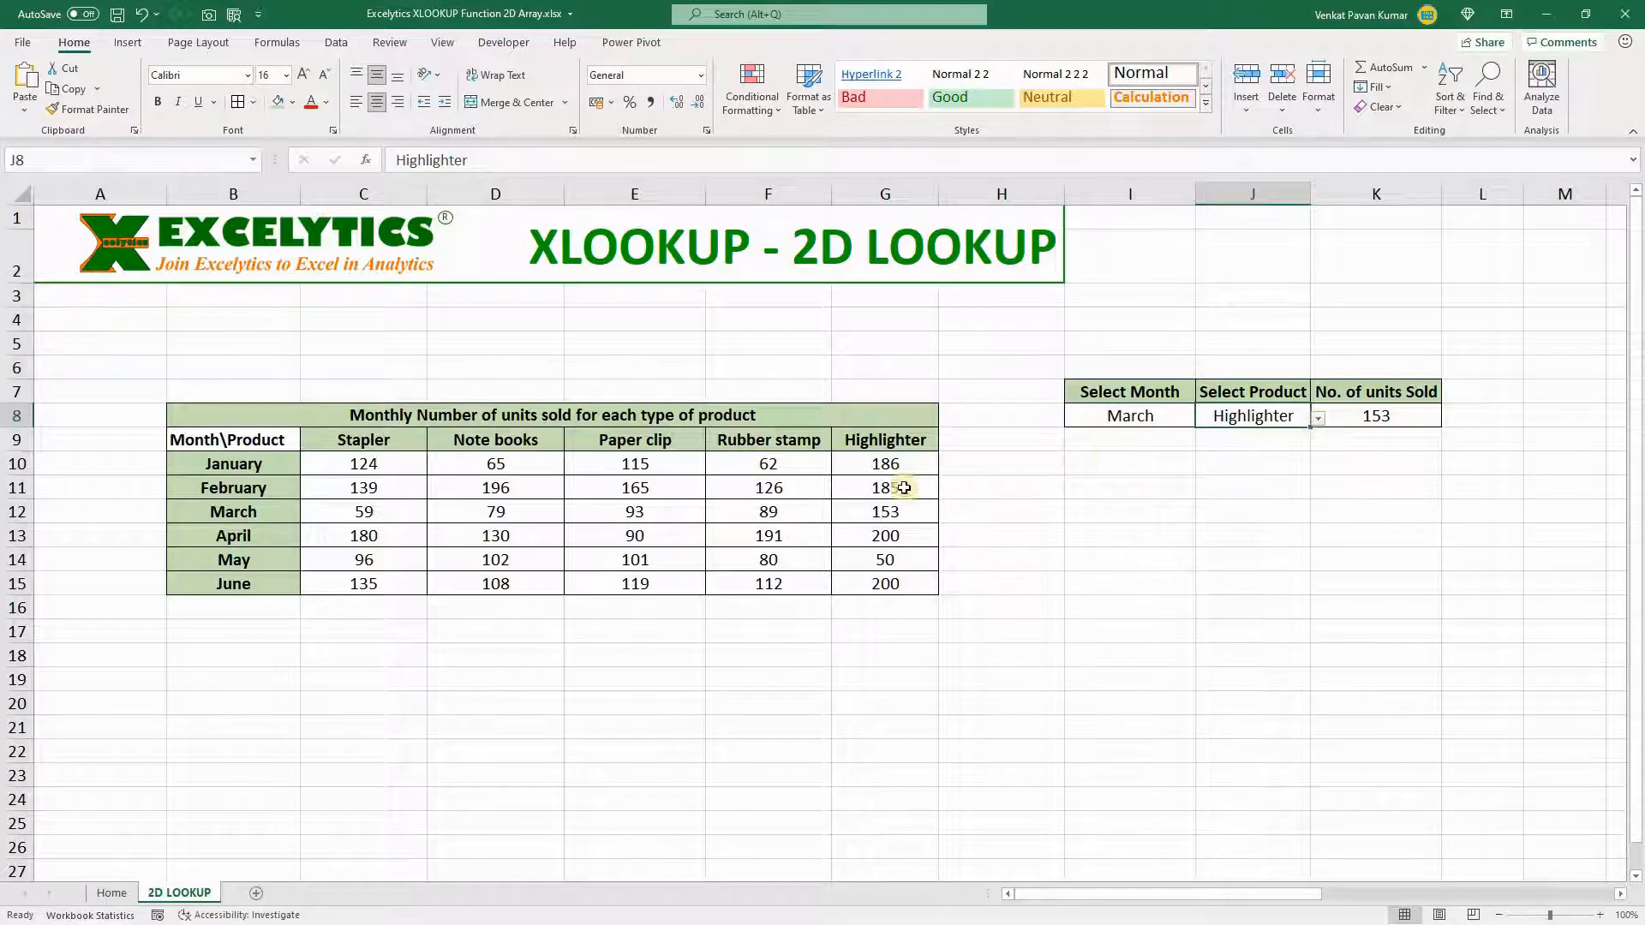
left_click(1317, 418)
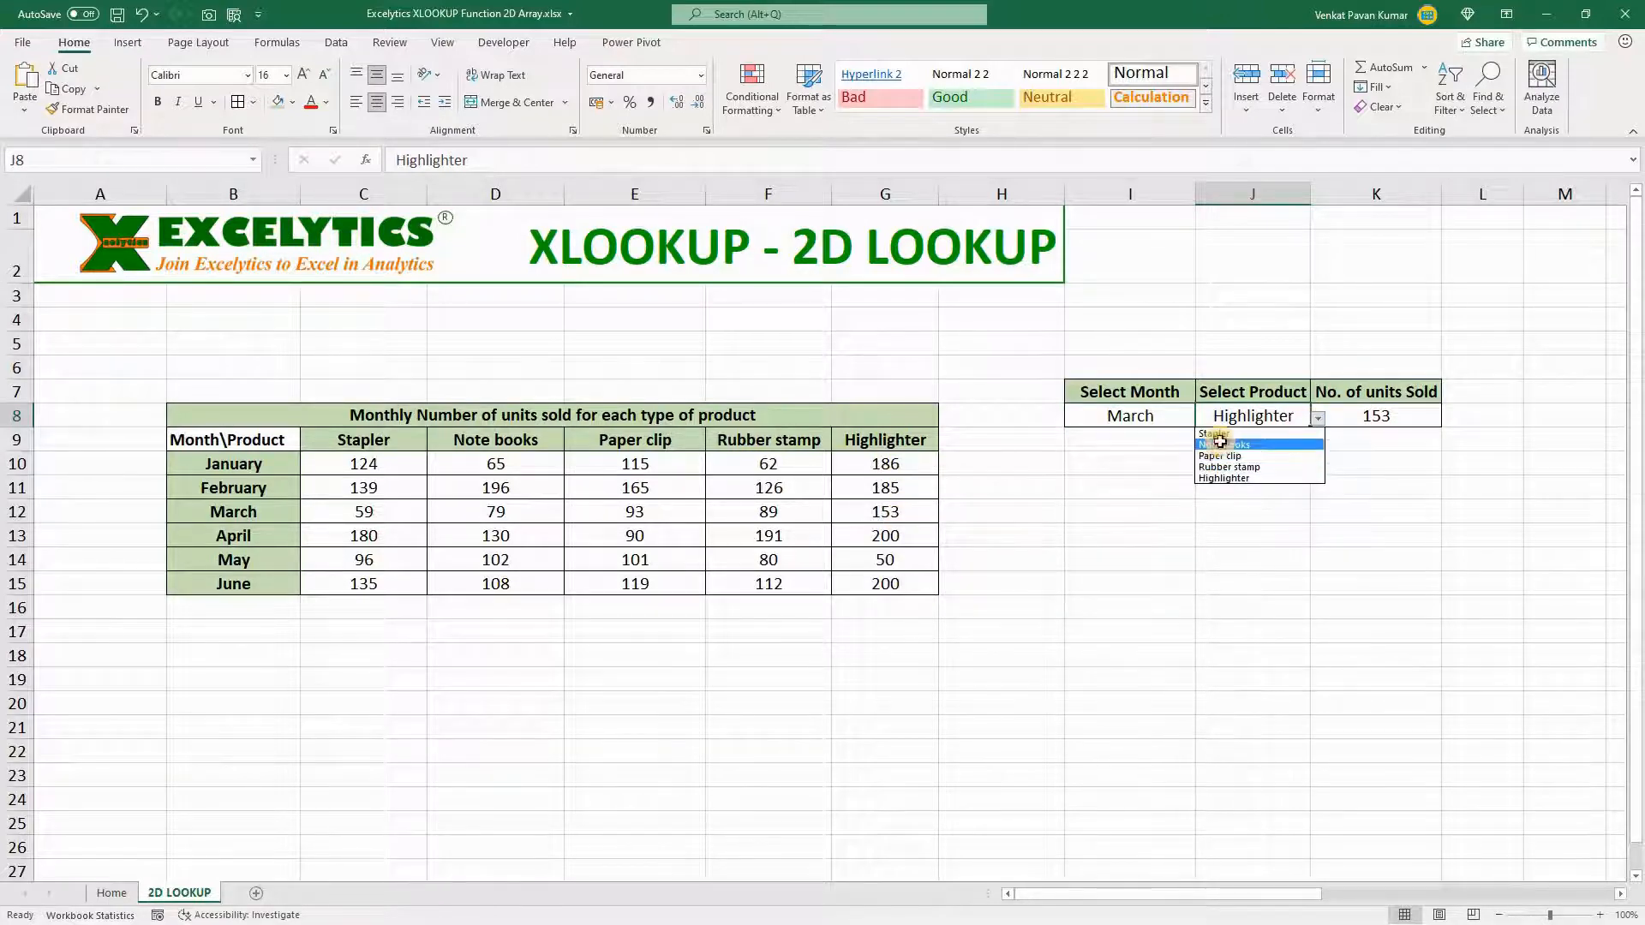
left_click(1221, 446)
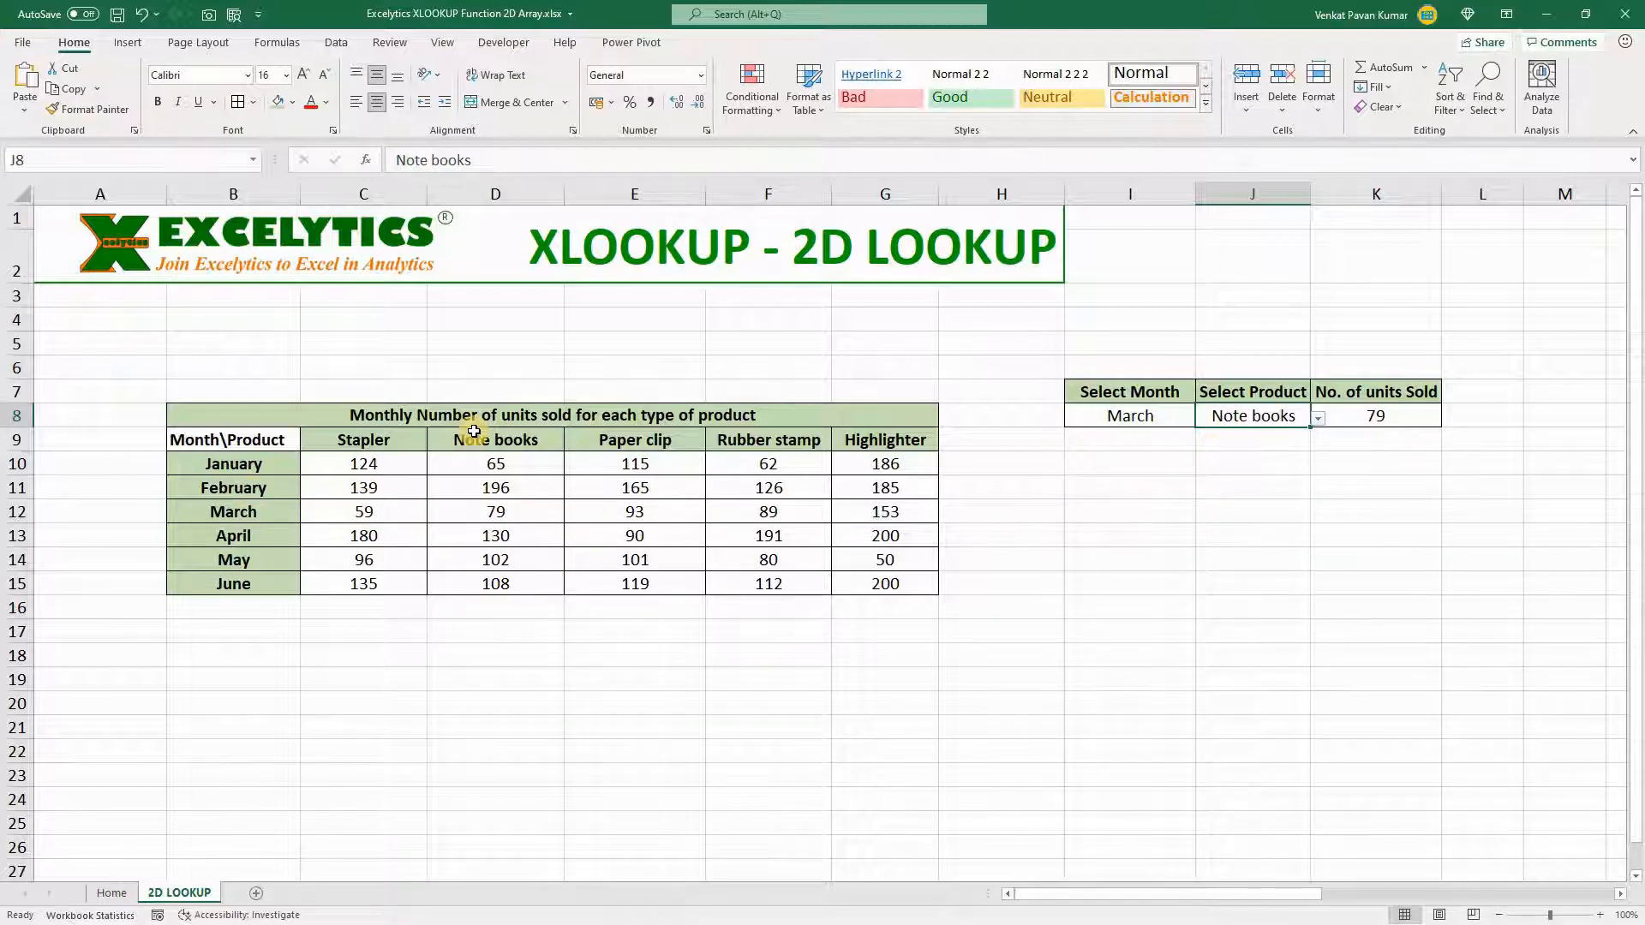
Step: Trace the March row and Note books column to their intersection in the table and compare it with K8
left_click(231, 514)
left_click_drag(485, 510, 488, 510)
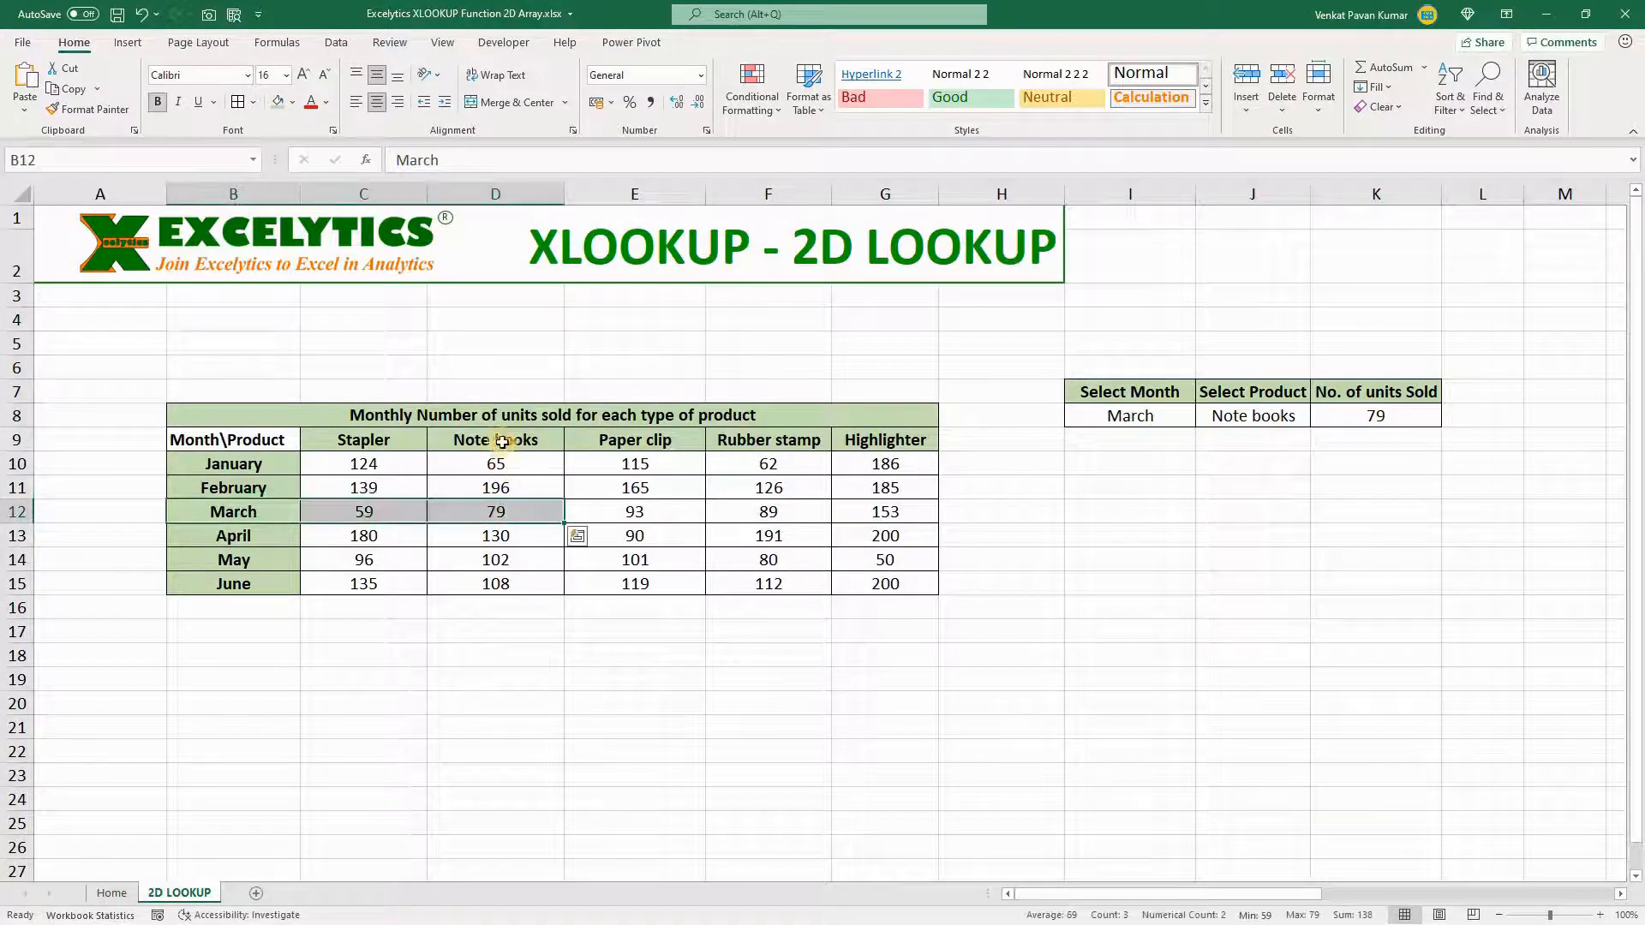
left_click_drag(503, 443, 504, 510)
left_click(503, 510)
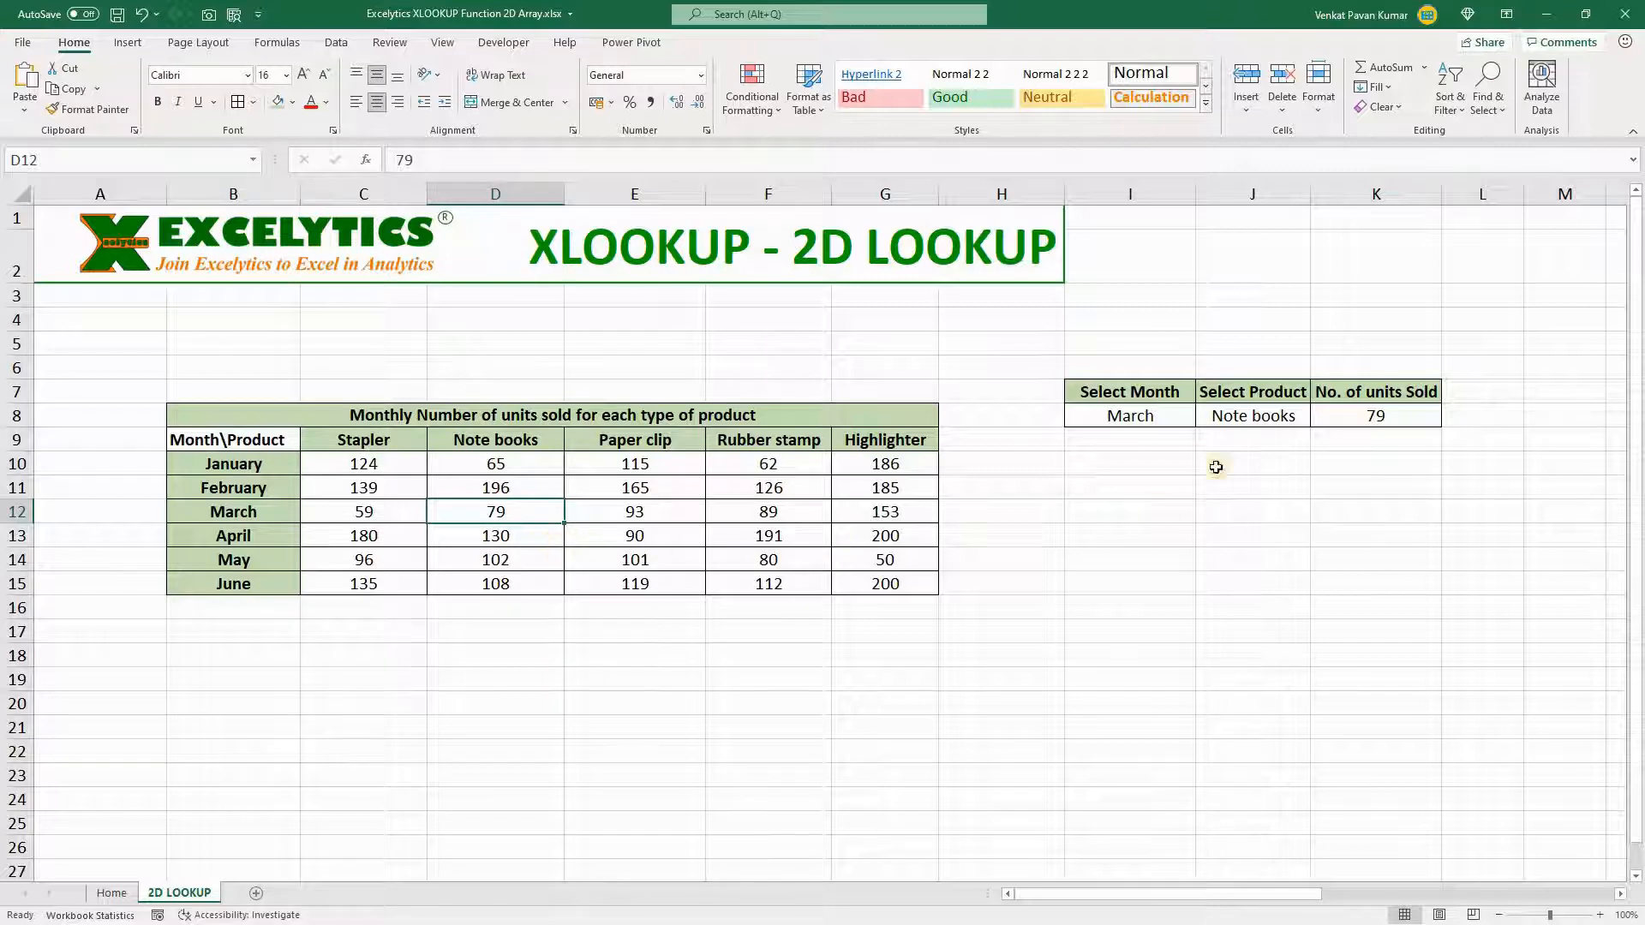
left_click(1339, 414)
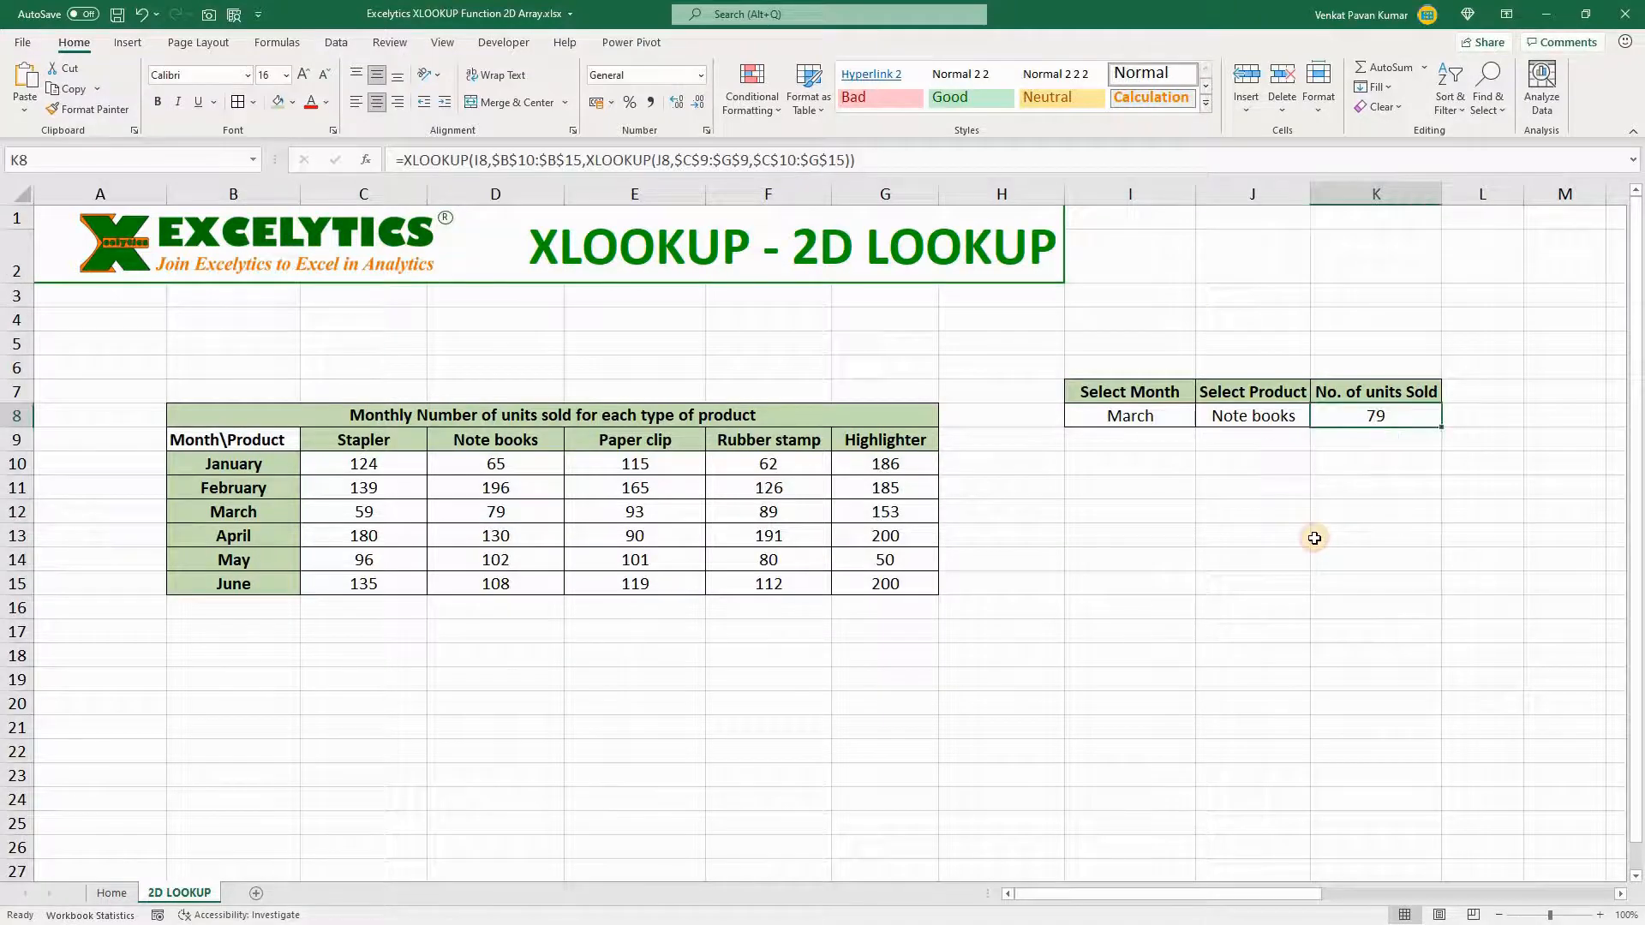